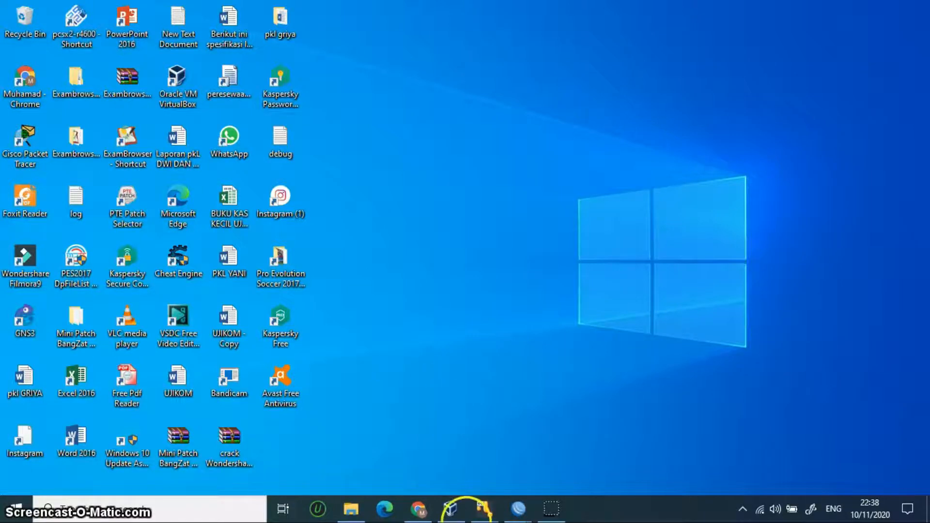
Step: Bring VirtualBox Manager forward and browse the VM list to the running MikroTikServerKur clone
mouse_move(479, 516)
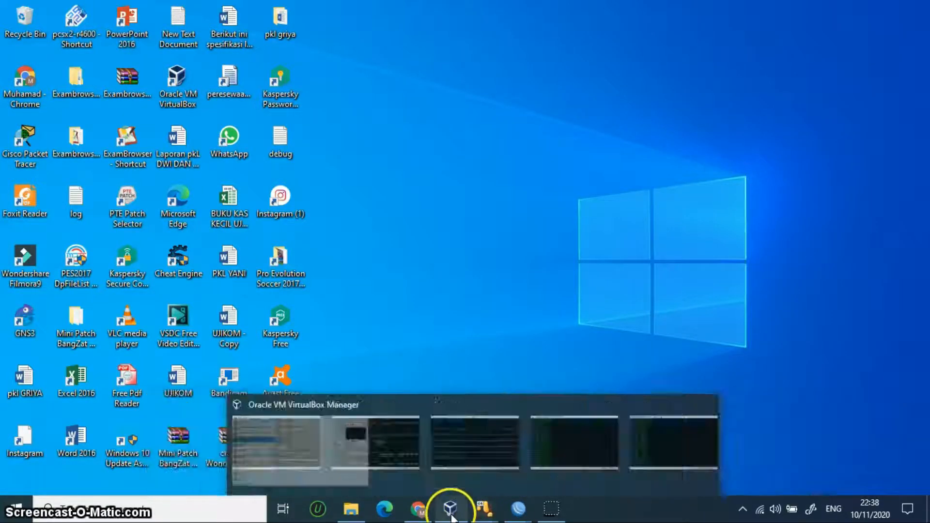
click(442, 457)
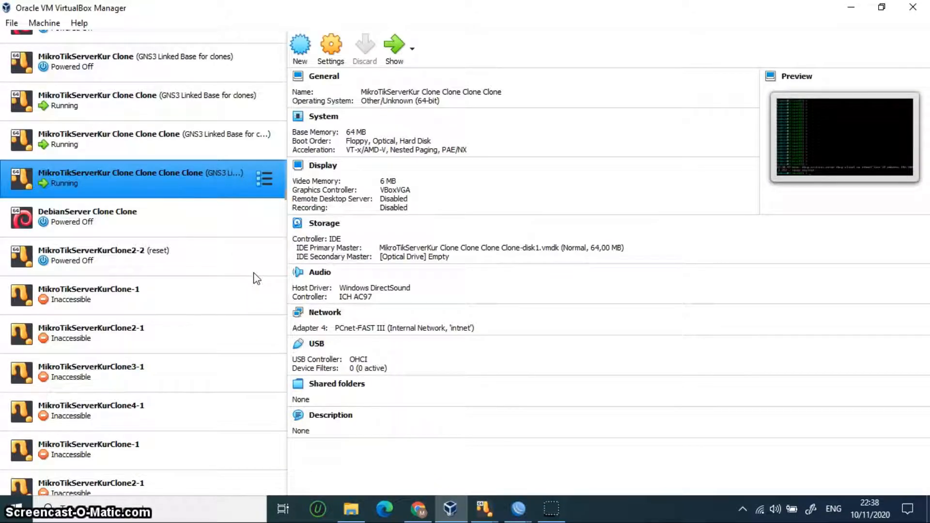
key(Up)
key(Up)
key(Up)
key(Up)
key(Up)
key(Up)
key(Up)
key(Up)
key(Up)
key(Up)
key(Up)
key(Up)
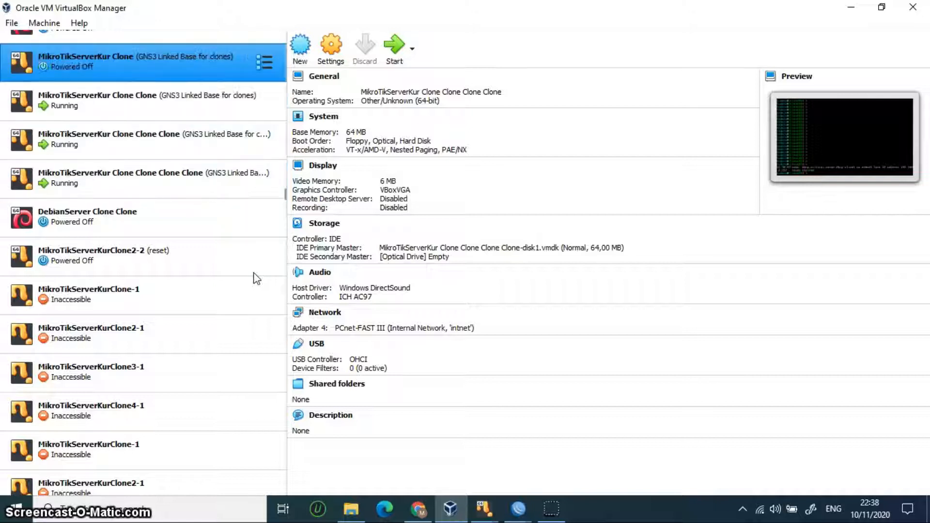
key(Up)
key(Up)
key(Up)
key(Down)
key(Down)
key(Down)
key(Down)
key(Down)
key(Down)
key(Down)
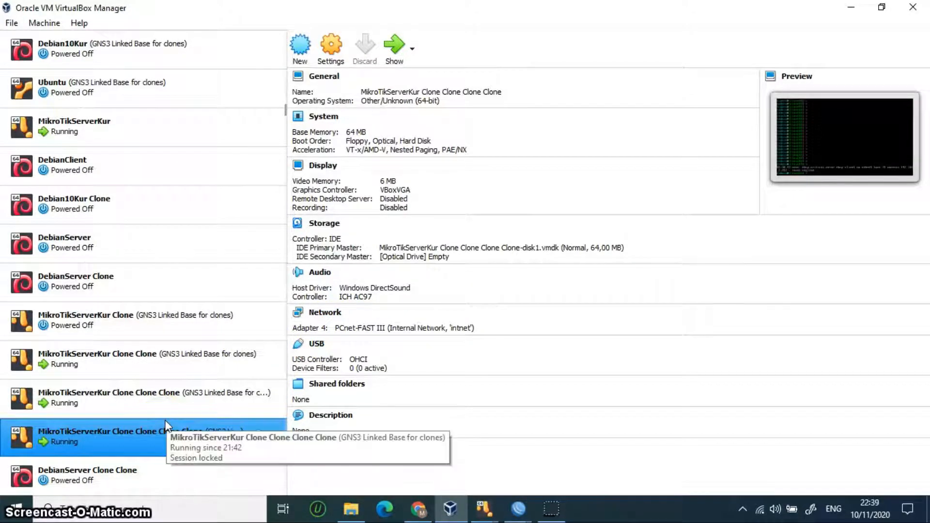
Step: Check the network adapters of the MikroTik clone VMs, then minimise VirtualBox Manager
key(Up)
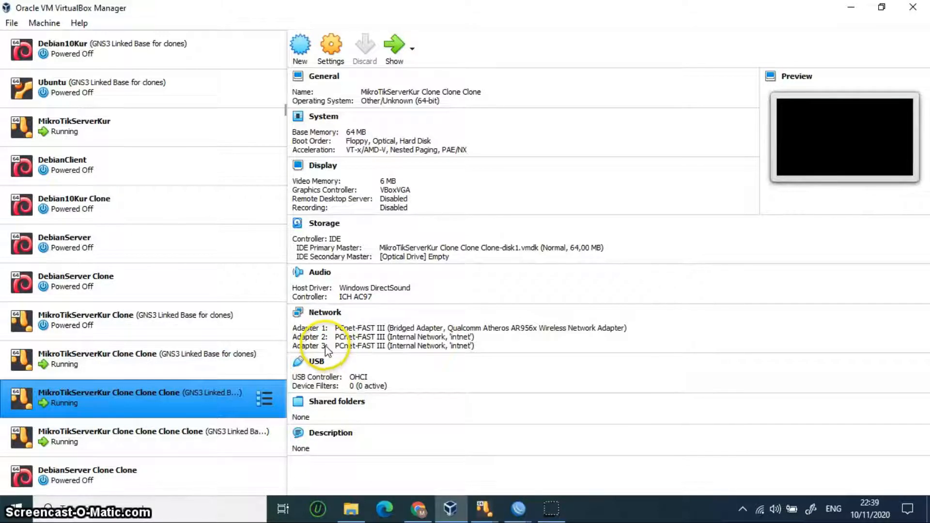
click(244, 367)
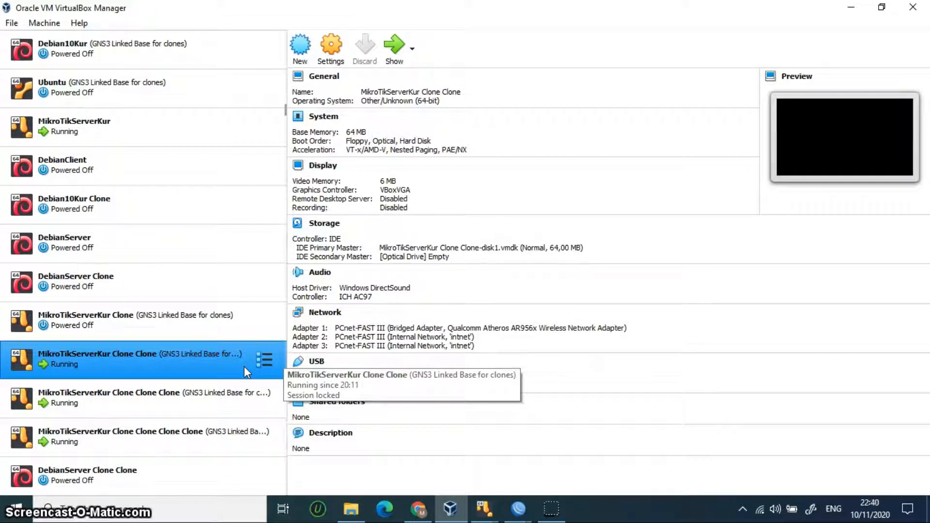
key(Down)
key(Down)
key(Down)
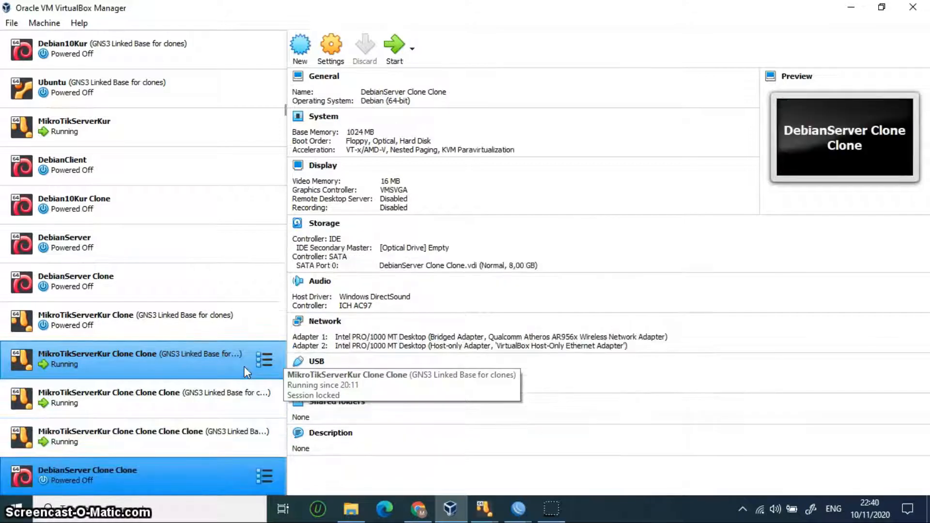
key(Down)
key(Down)
key(Down)
key(Down)
key(Down)
key(Down)
key(Down)
key(Down)
key(Down)
key(Down)
key(Down)
key(Down)
key(Down)
key(Down)
key(Down)
key(Down)
key(Down)
key(Down)
key(Down)
key(Down)
key(Down)
key(Down)
key(Down)
key(Down)
key(Down)
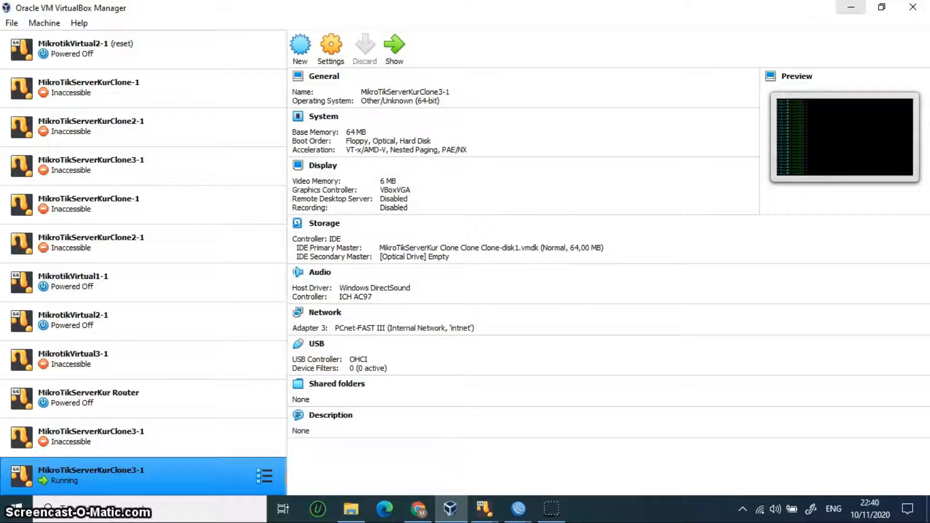
click(851, 7)
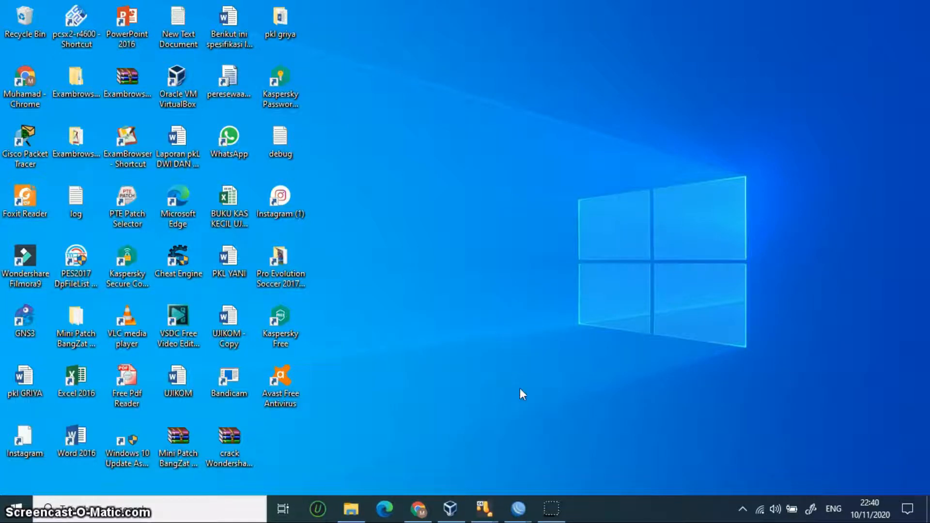
click(524, 451)
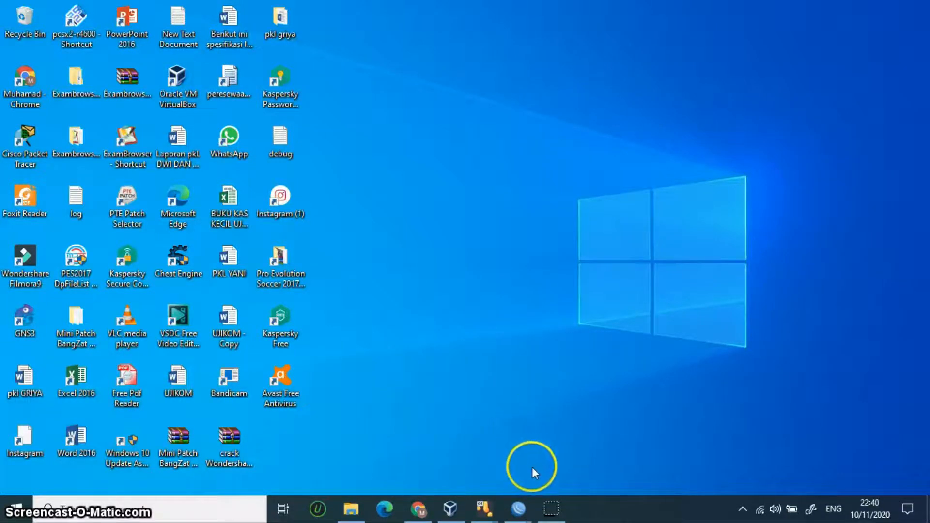
Step: Bring router R1's WinBox window forward and nudge it up on screen
mouse_move(481, 516)
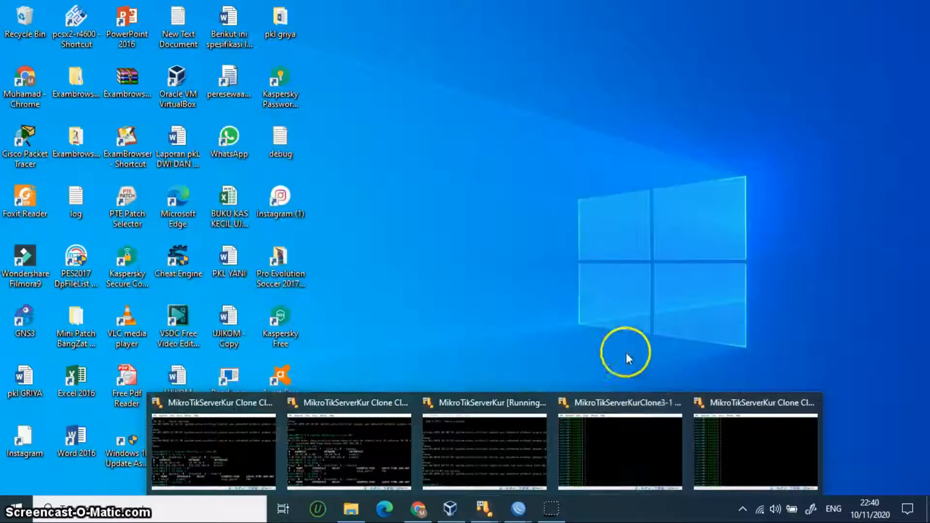
mouse_move(526, 519)
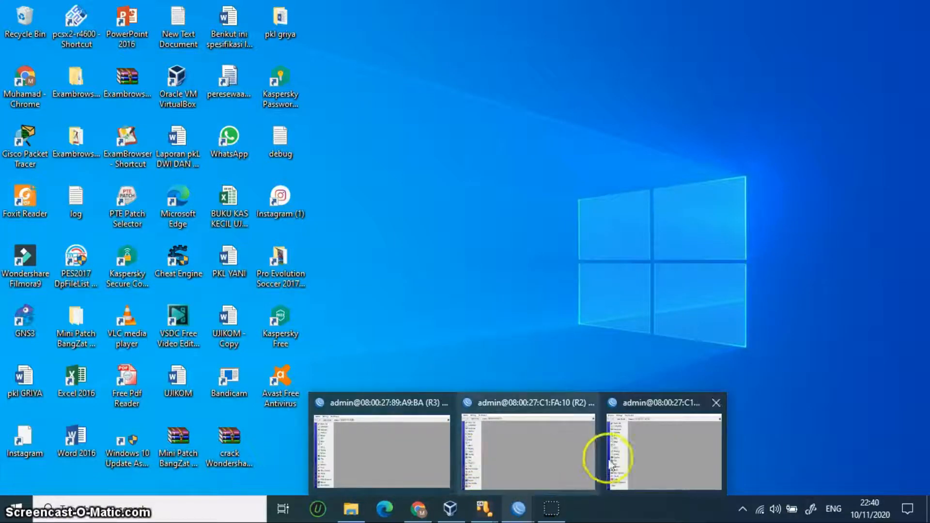
mouse_move(537, 447)
mouse_move(400, 436)
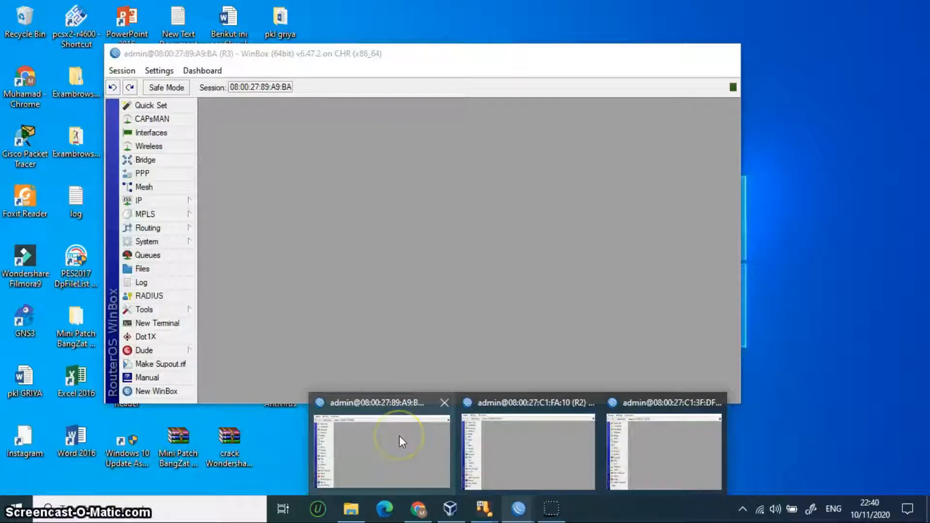
mouse_move(619, 446)
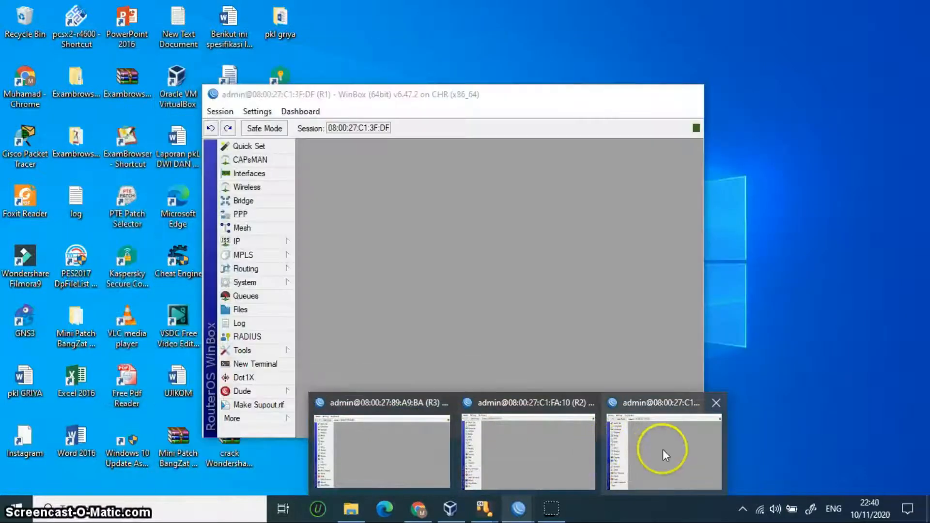
click(663, 449)
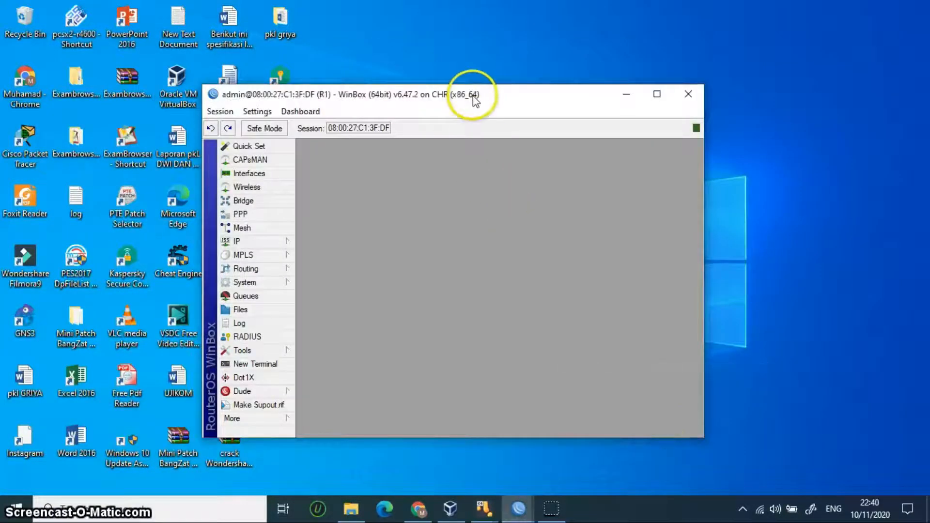
drag(475, 100, 485, 79)
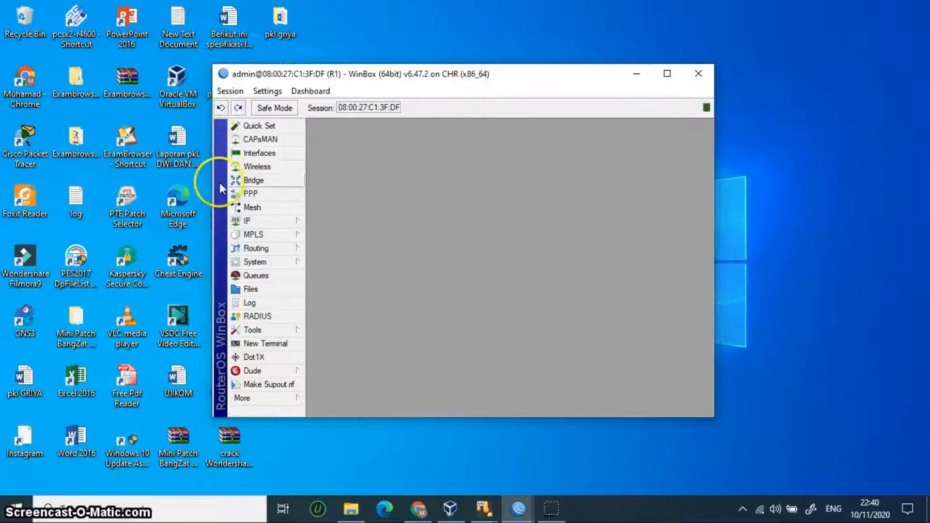
Step: Create a new bridge interface named bridgekumi on R1
click(265, 181)
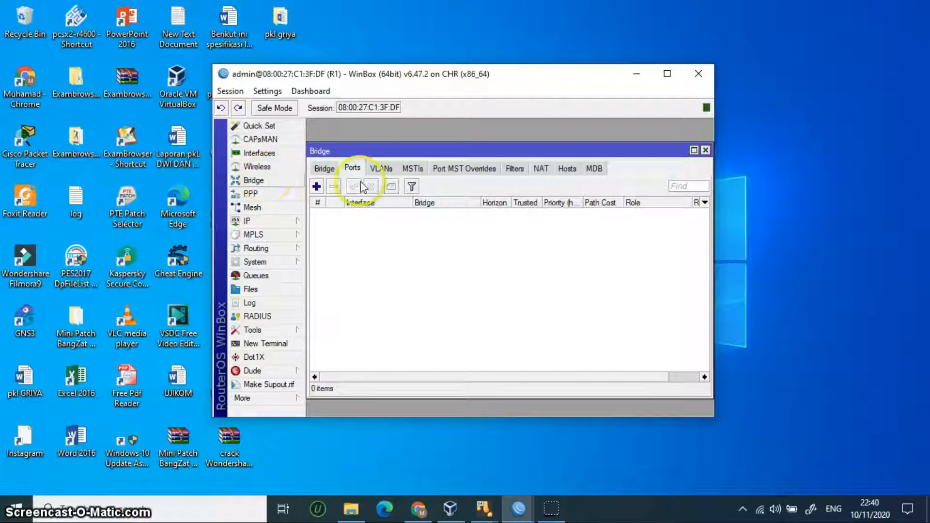
click(324, 168)
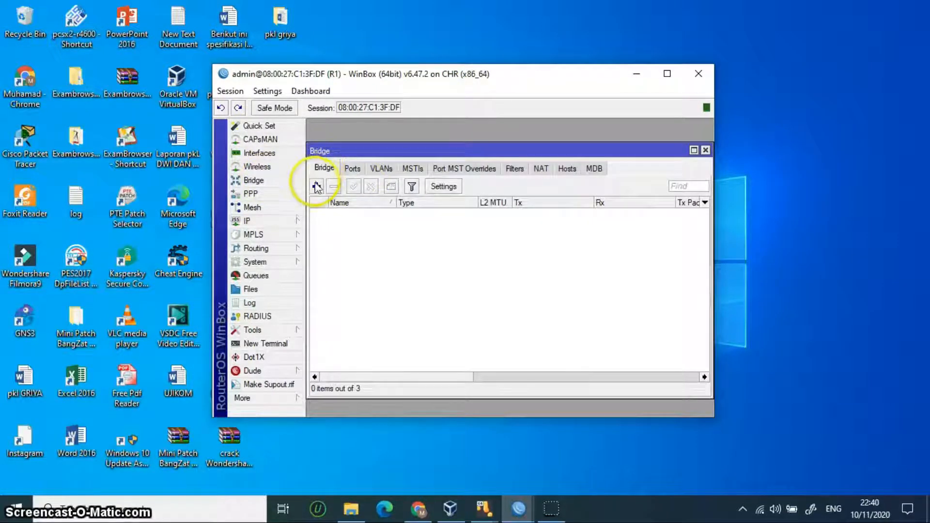
click(317, 186)
click(477, 161)
key(BackSpace)
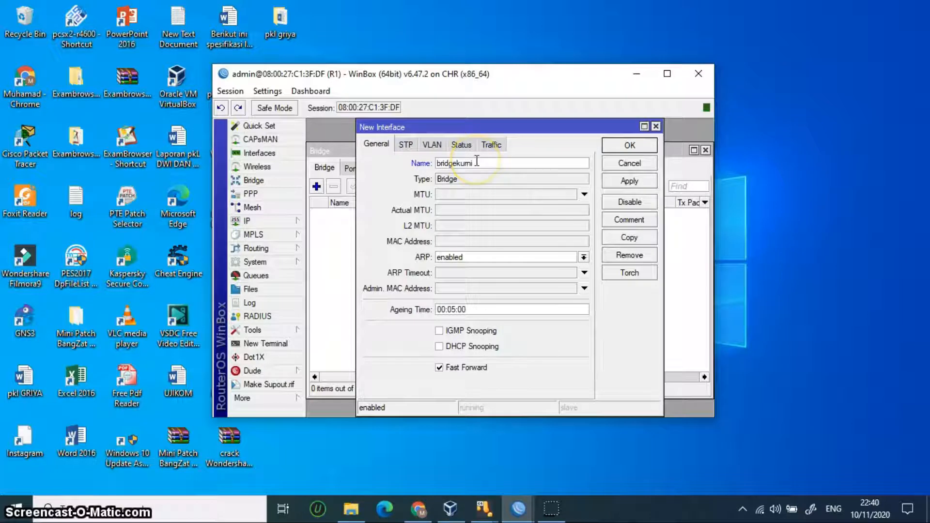
click(628, 179)
click(629, 145)
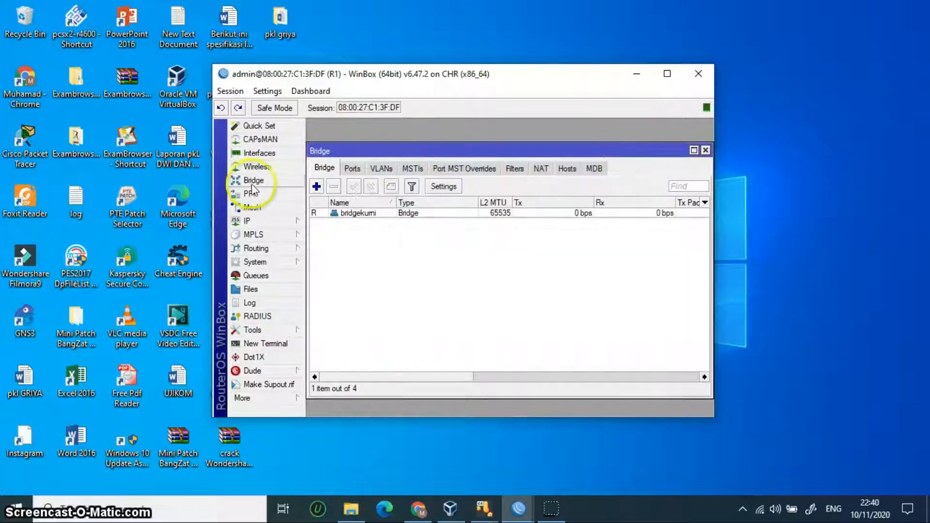
click(352, 168)
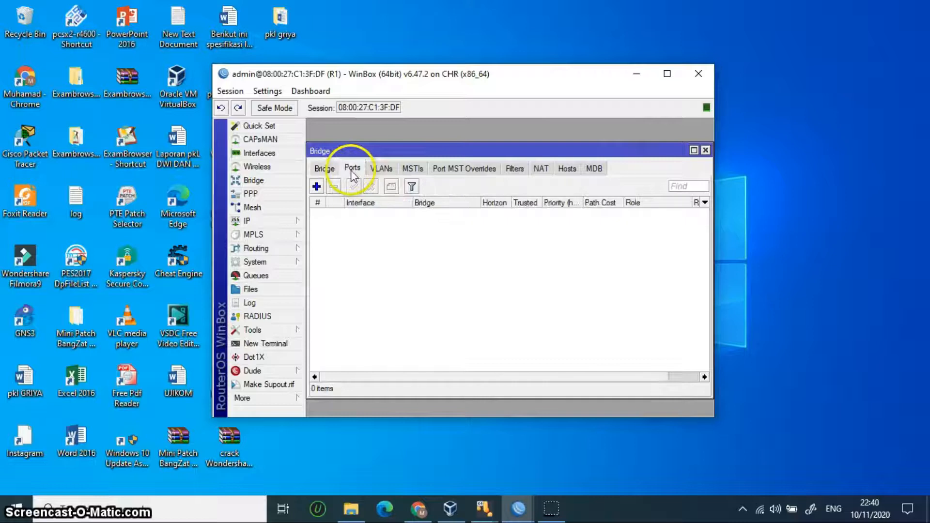
Step: Attach ether2 and ether3 as ports of bridgekumi
click(316, 187)
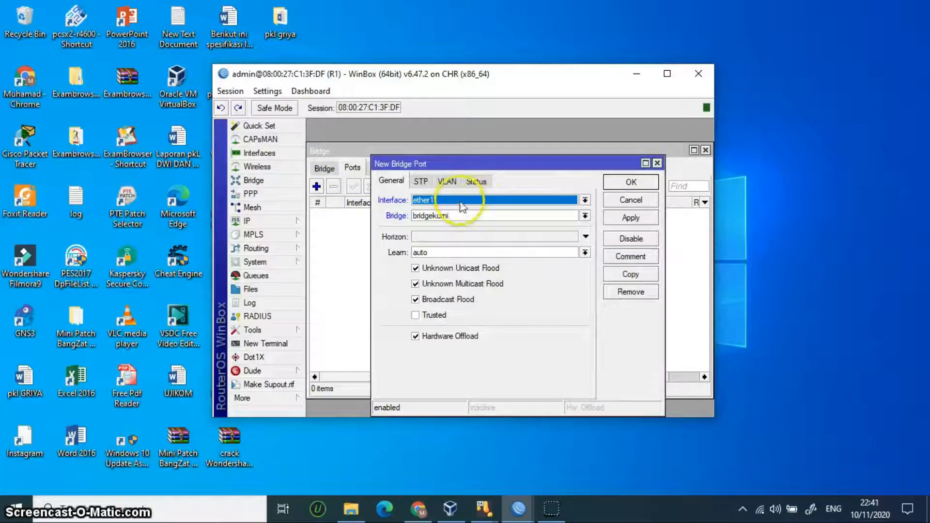
click(486, 205)
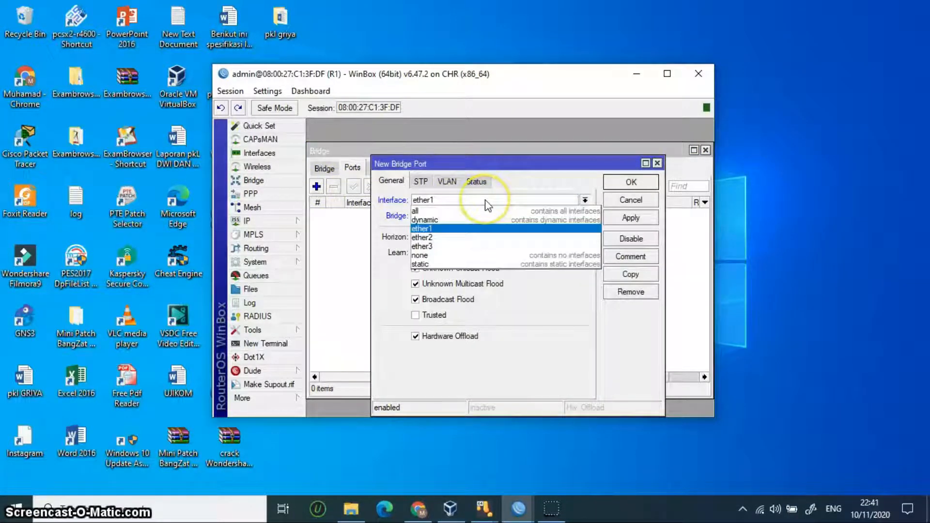
click(474, 241)
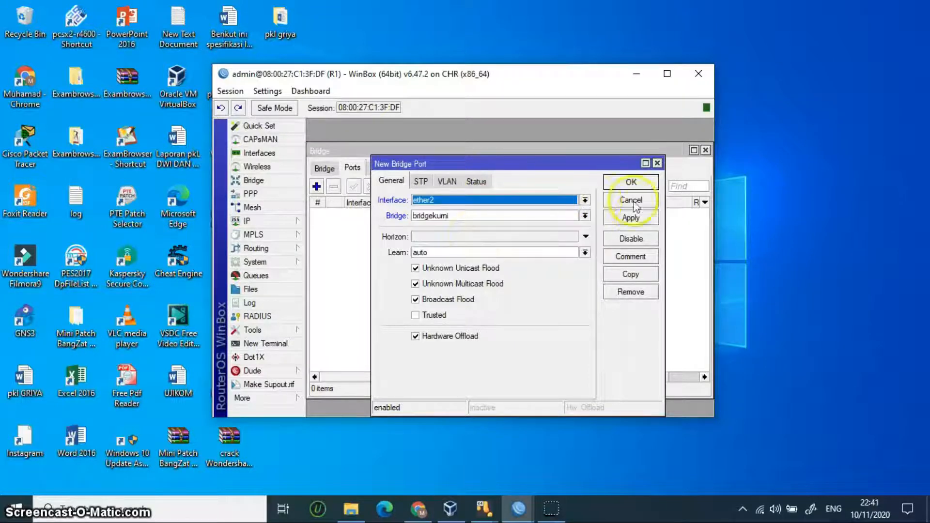
click(640, 222)
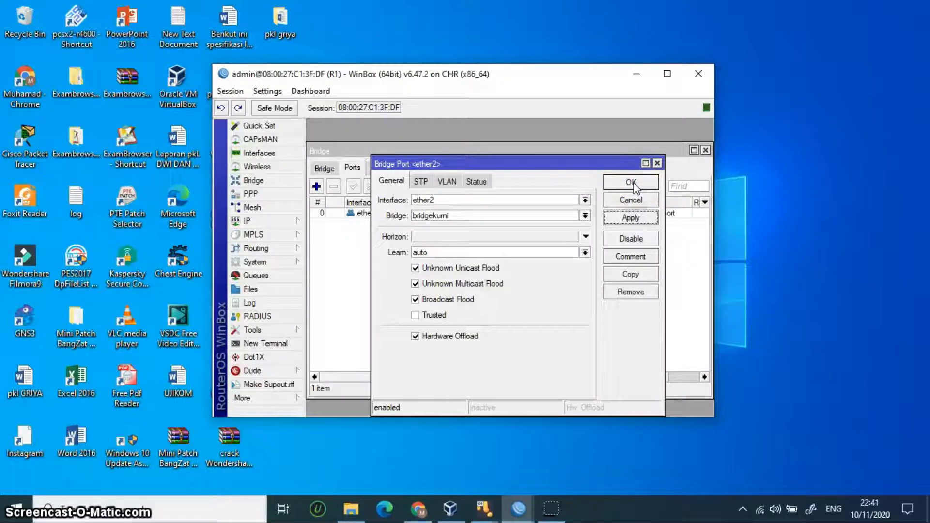
click(631, 183)
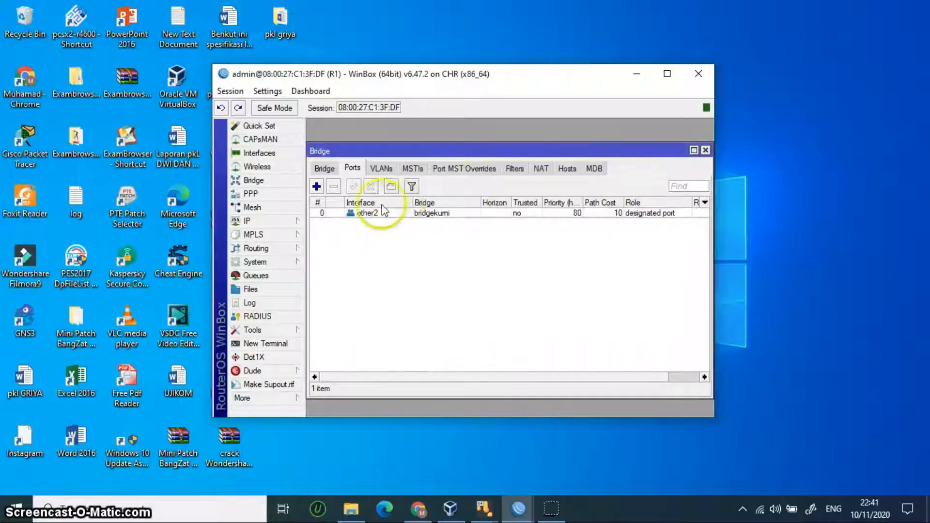
click(316, 187)
click(435, 202)
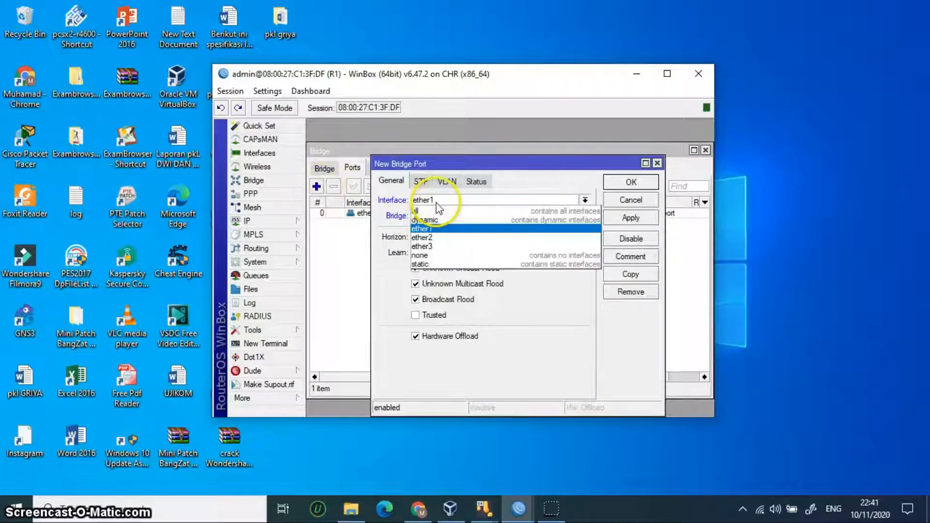
click(444, 247)
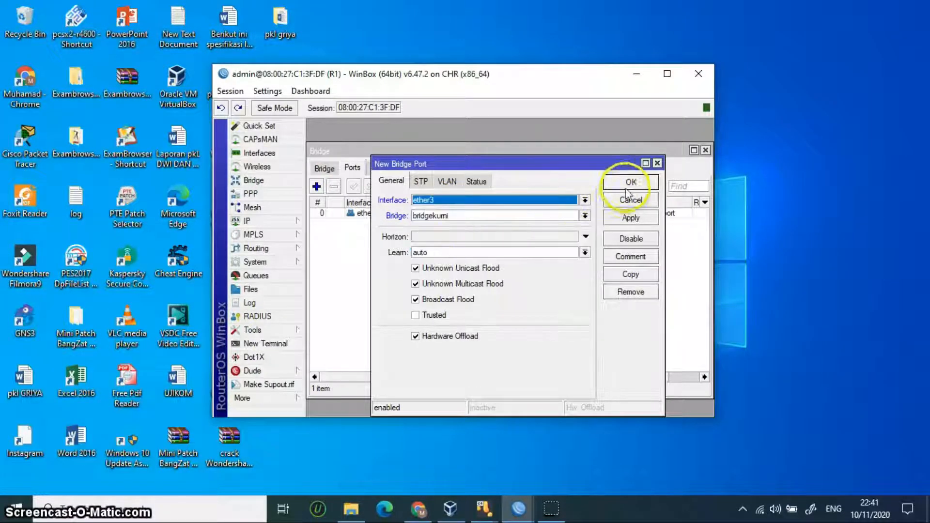
click(630, 218)
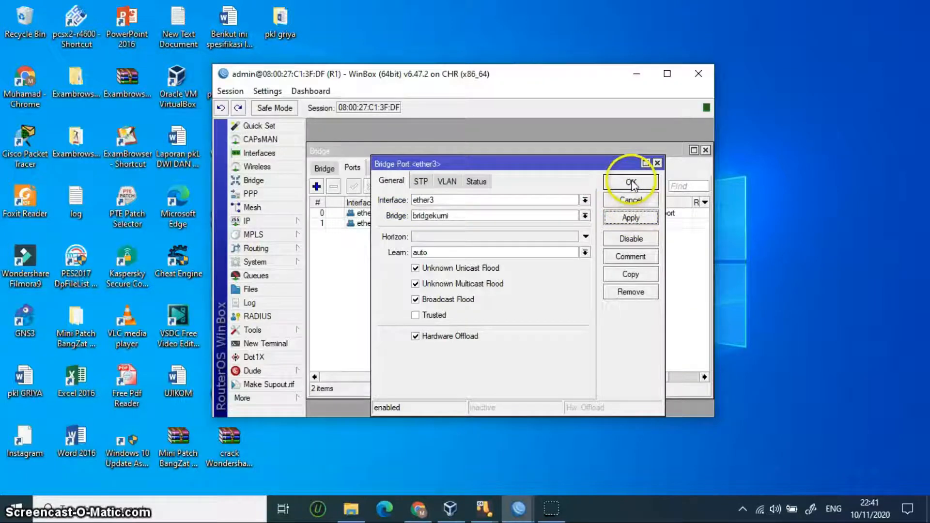
click(631, 182)
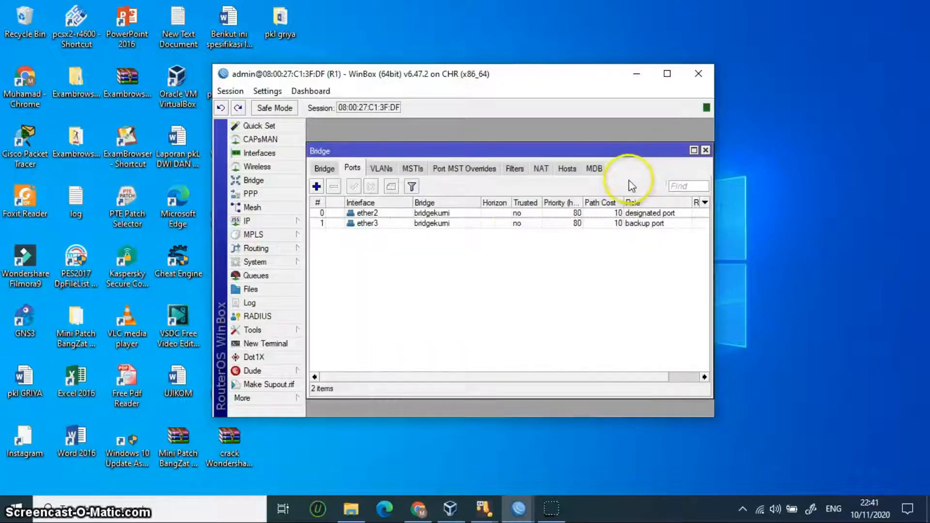
click(255, 222)
Step: Add the IP address 10.10.10.1/24 on interface bridgekumi
click(327, 188)
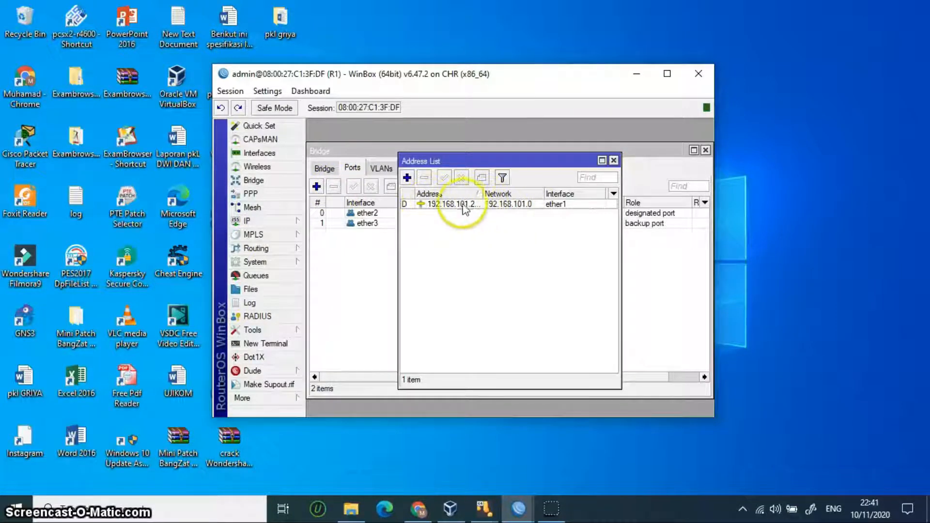
click(406, 178)
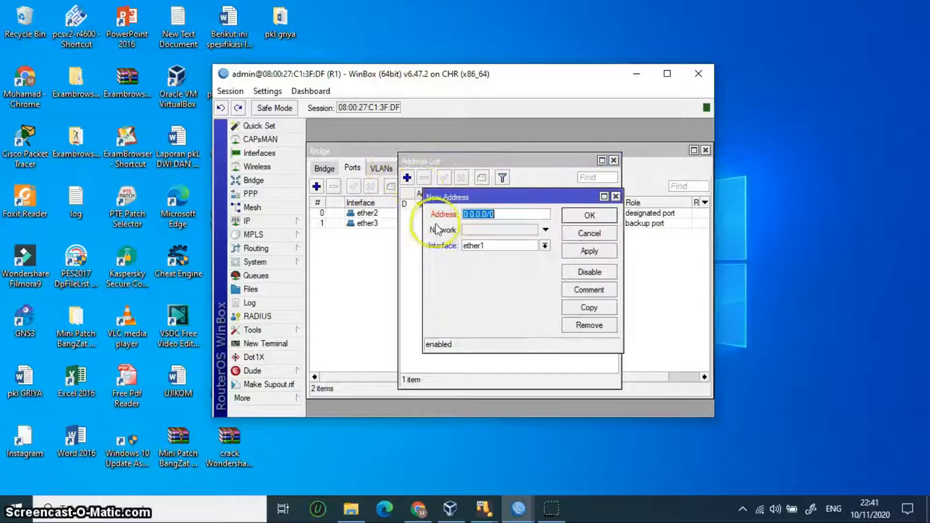
key(BackSpace)
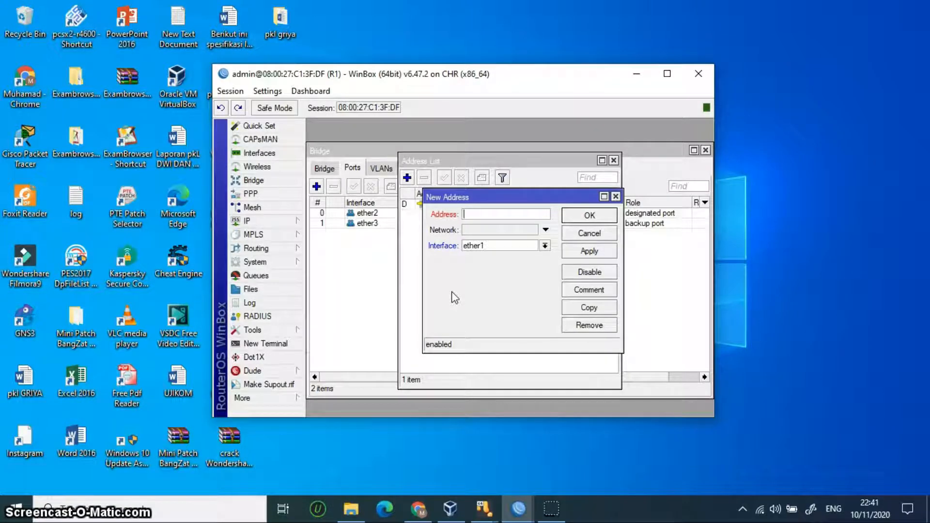
text(.10.10.1/24)
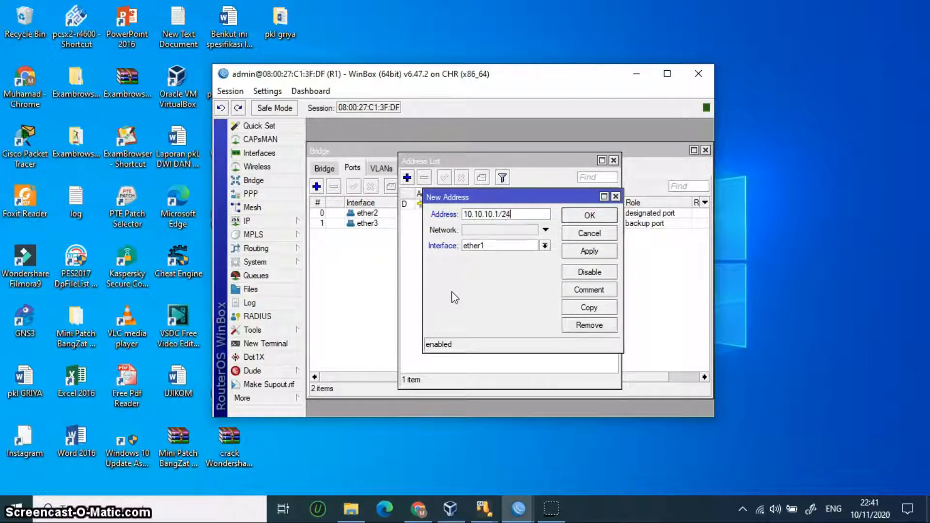
click(492, 258)
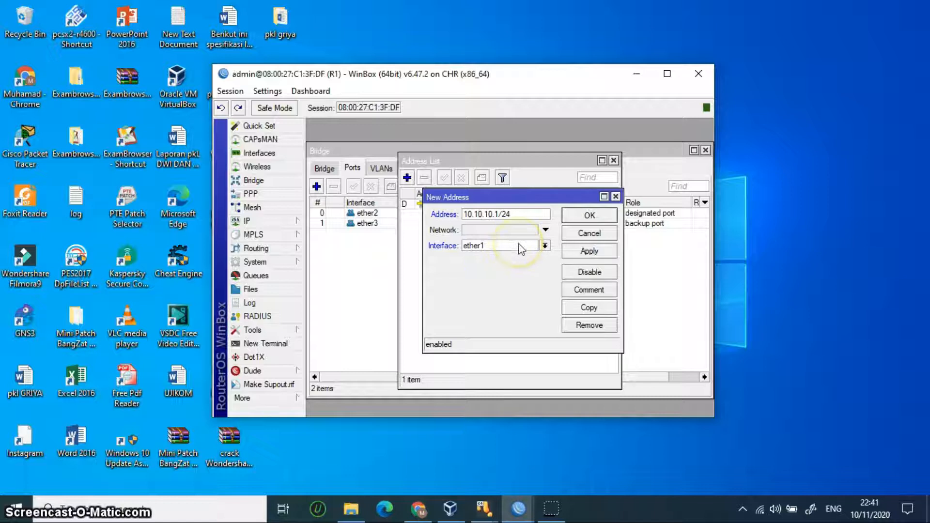
click(519, 246)
click(515, 257)
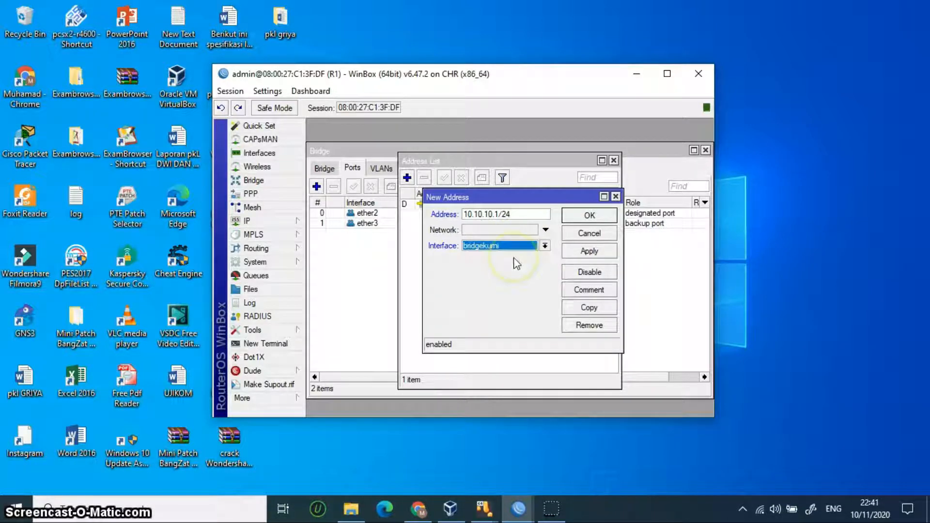
click(599, 252)
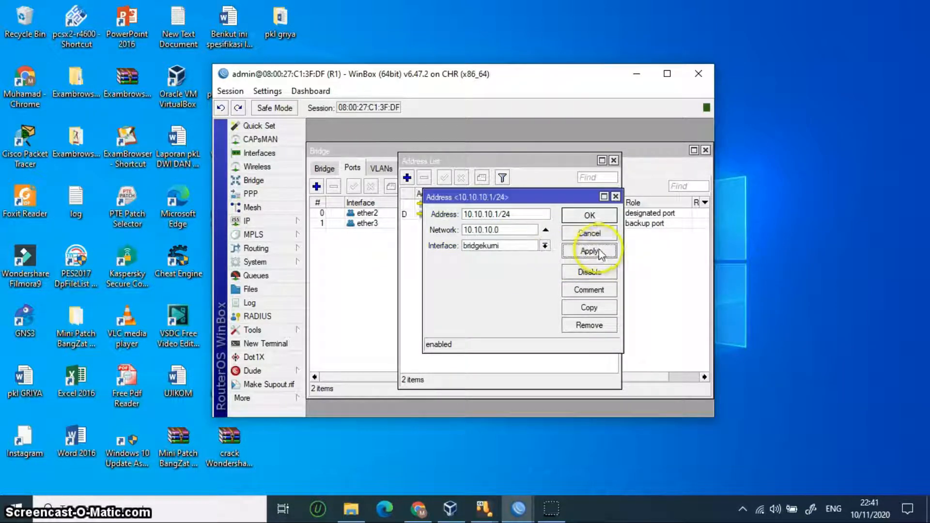
click(591, 215)
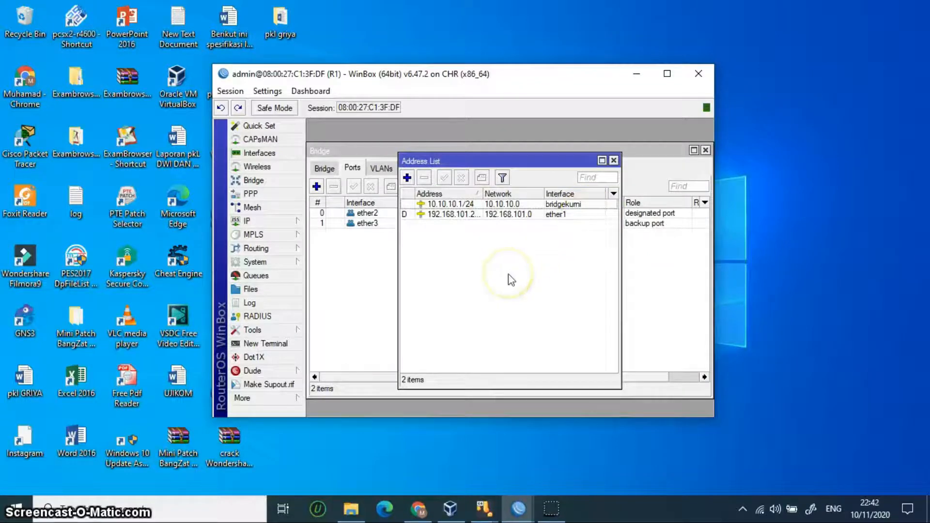
Step: Start the DHCP Setup wizard with bridgekumi as the server interface
click(284, 222)
click(345, 244)
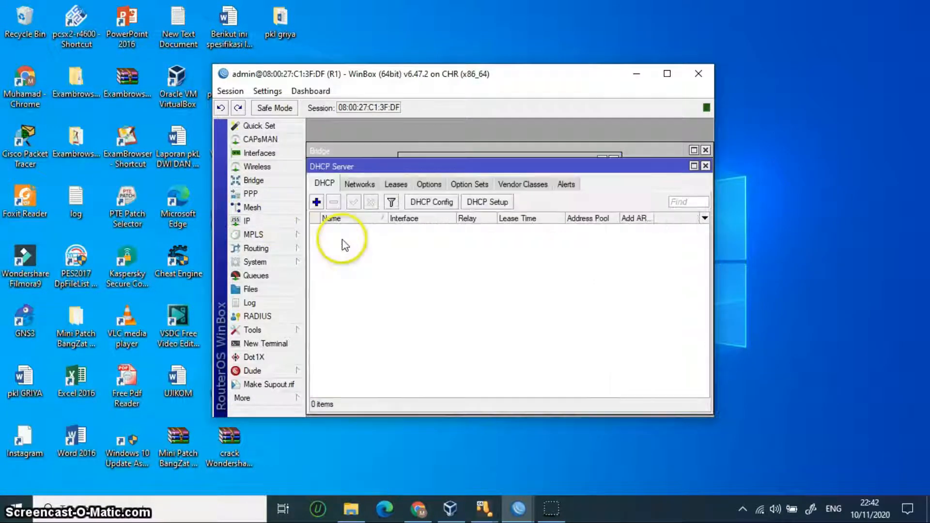
click(491, 199)
click(566, 269)
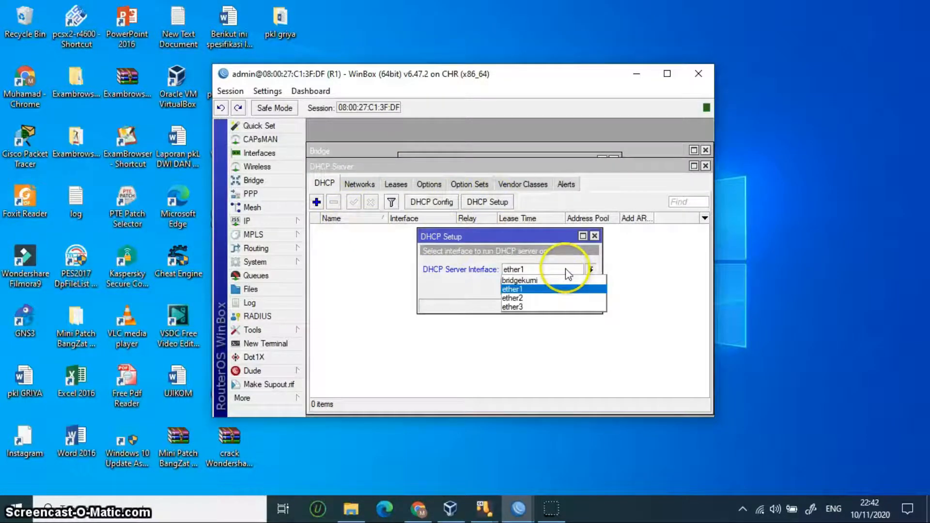
click(556, 281)
Step: Accept the wizard defaults to create dhcp1 with pool dhcp_pool27, then minimise R1's window
click(544, 287)
click(544, 287)
click(544, 287)
click(543, 287)
click(544, 287)
click(543, 287)
click(510, 263)
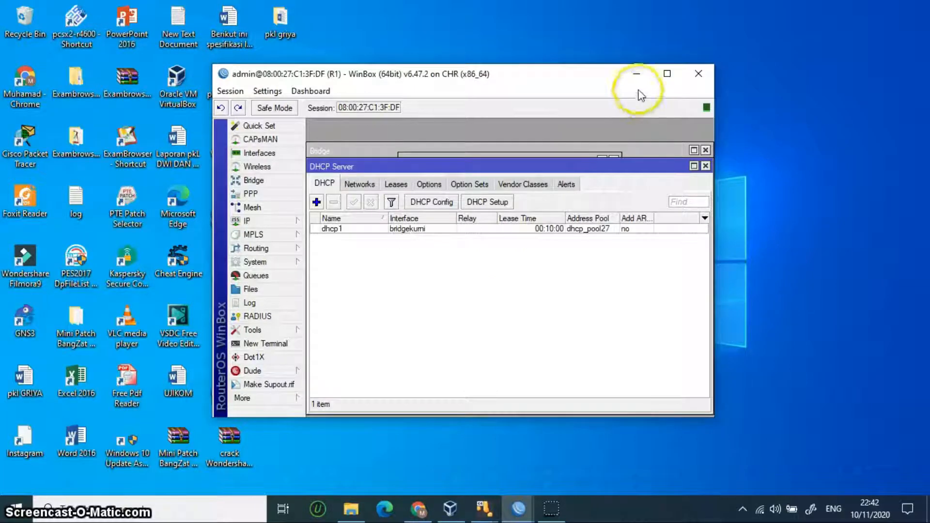
click(636, 78)
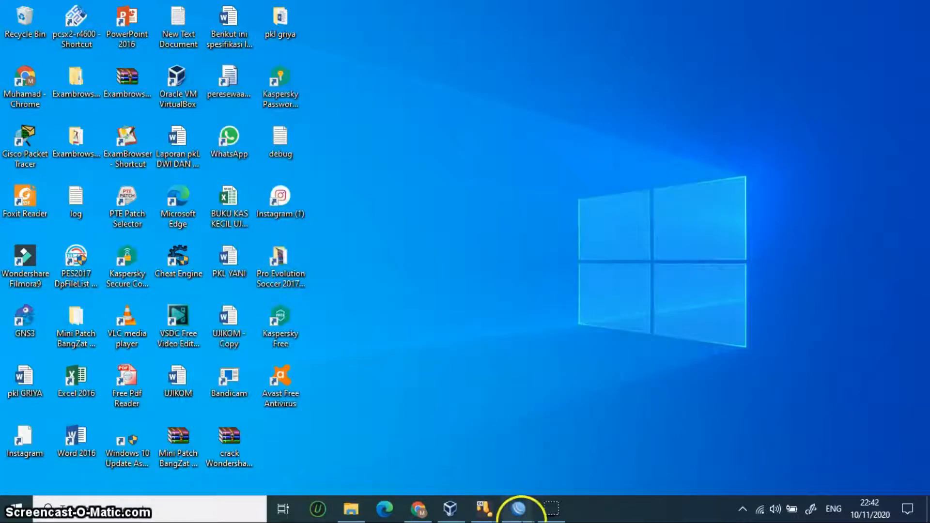
mouse_move(518, 508)
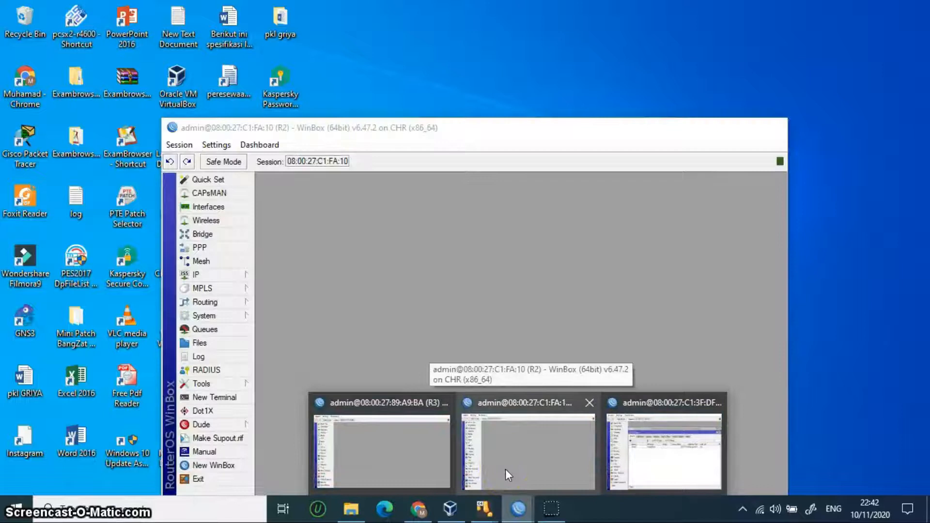
Step: Restore router R2's WinBox window and view its IP address list
click(501, 464)
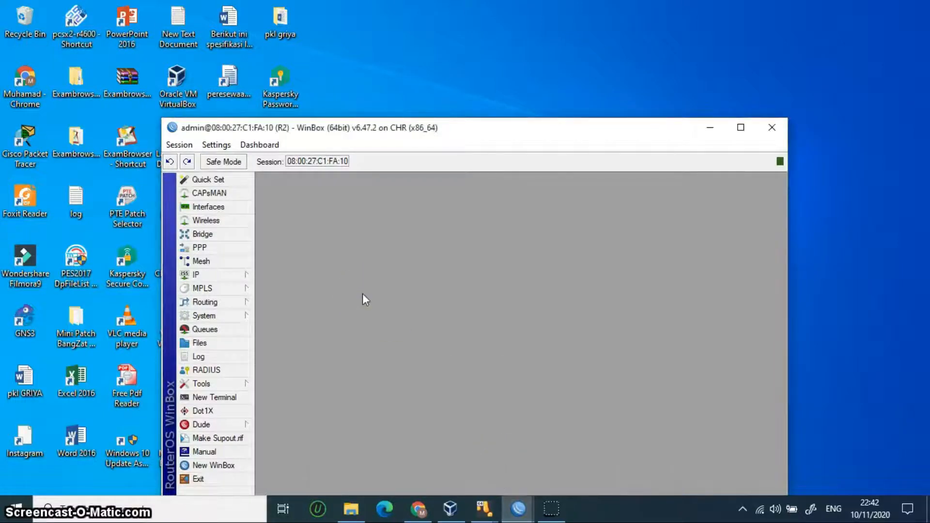
click(224, 273)
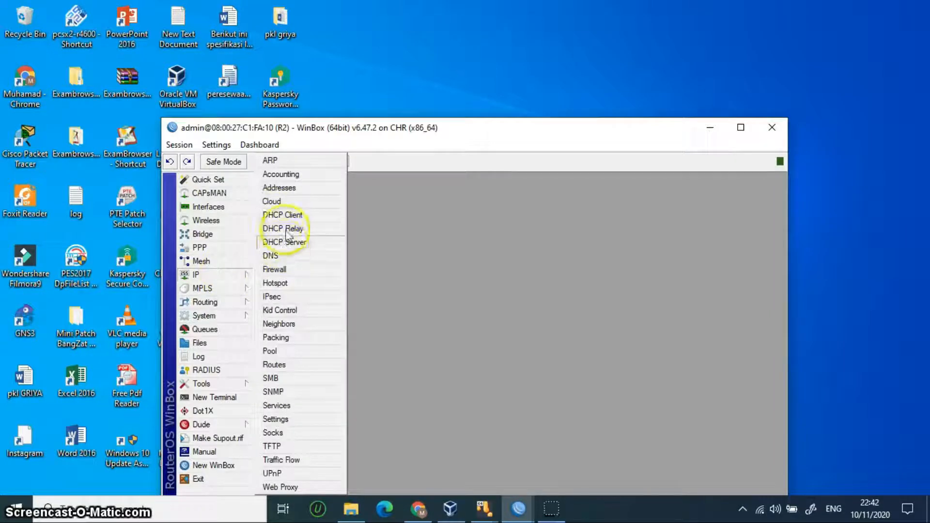
click(280, 187)
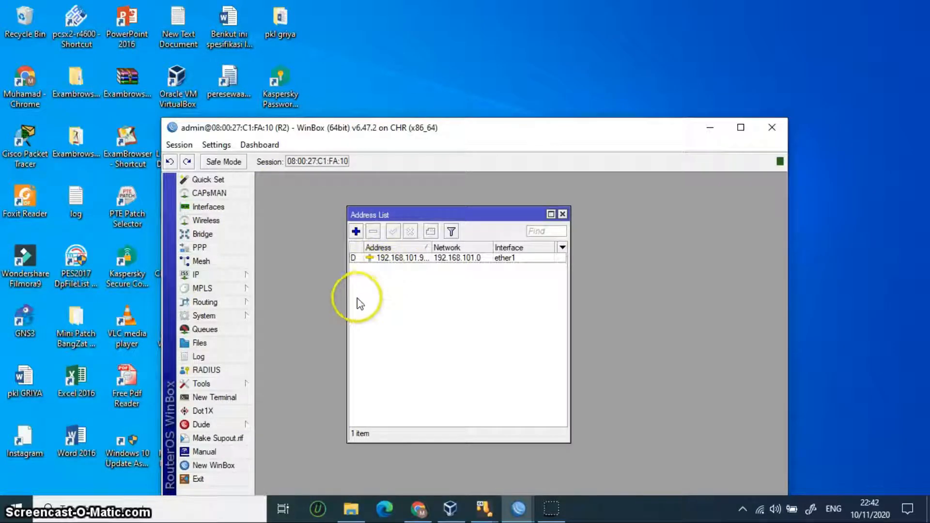
click(240, 275)
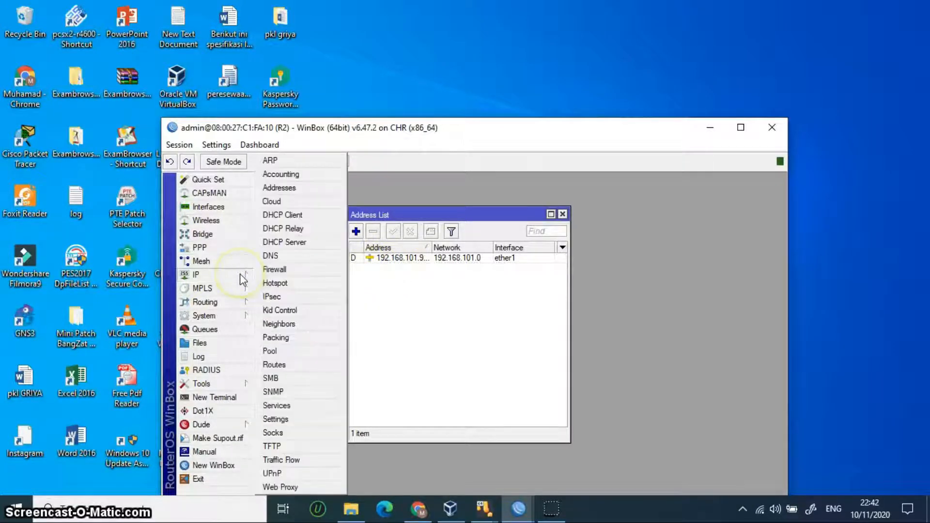
click(295, 216)
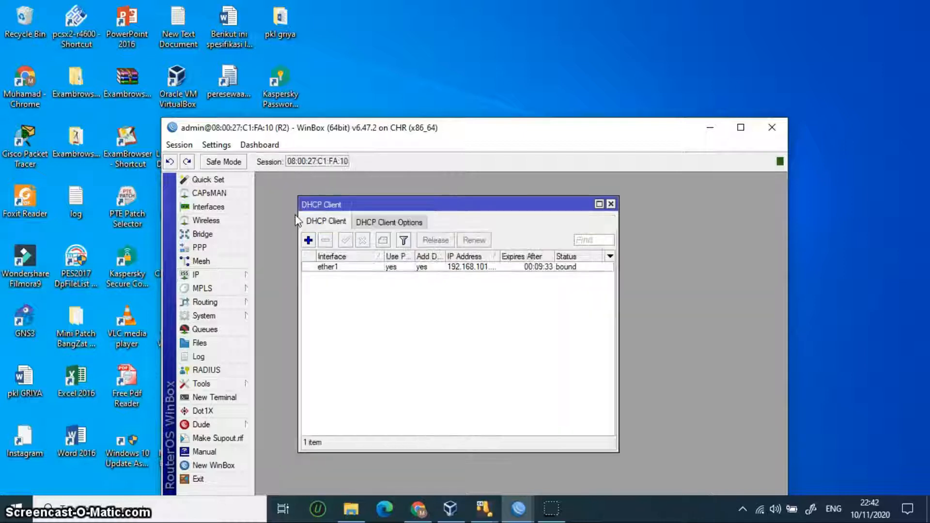
Step: Add a DHCP client on ether2 so R2 leases 10.10.10.11/24 from R1
click(308, 239)
click(430, 262)
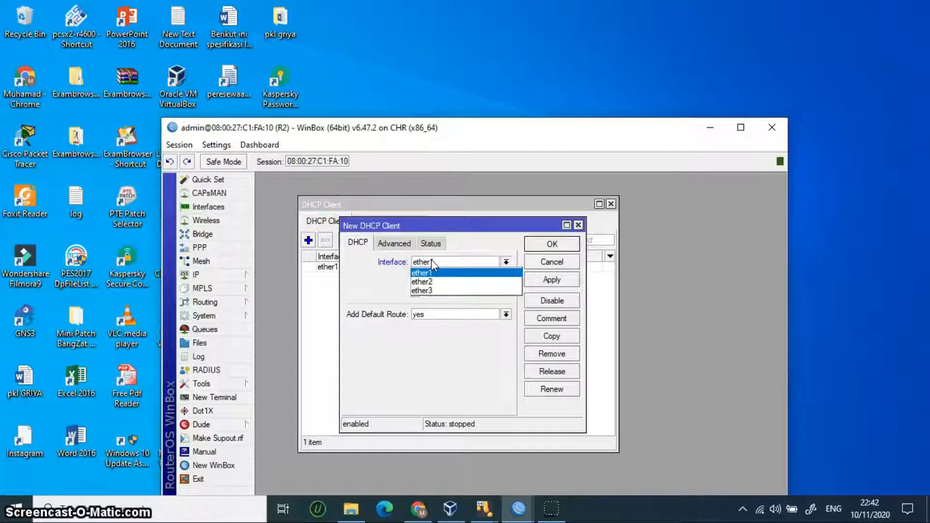
click(436, 281)
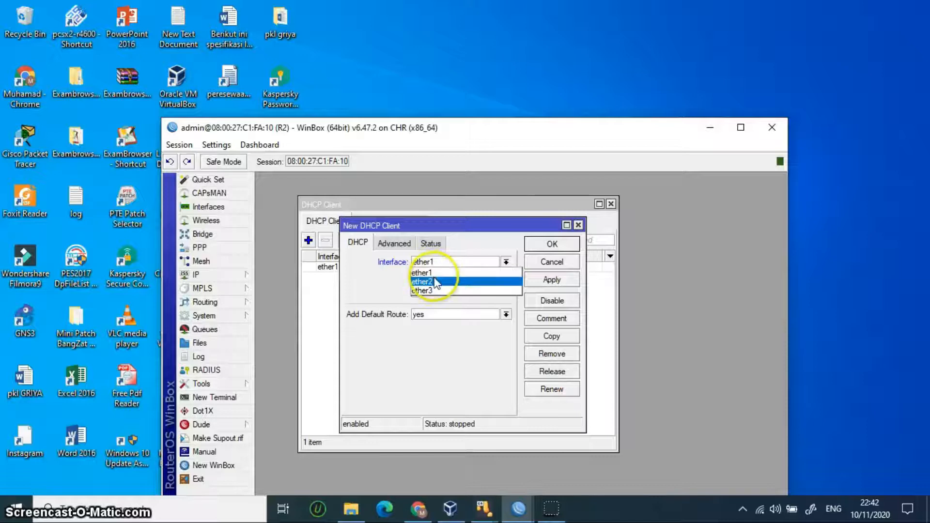
click(552, 280)
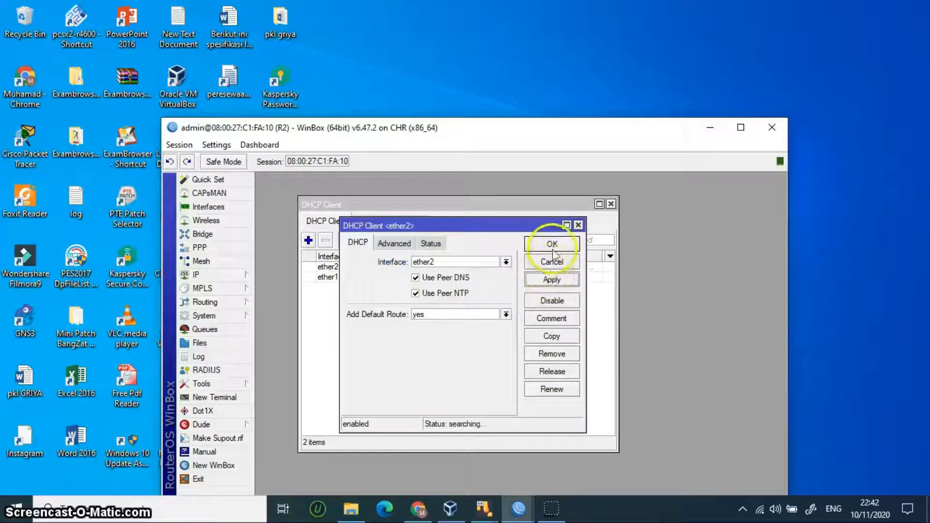
click(552, 245)
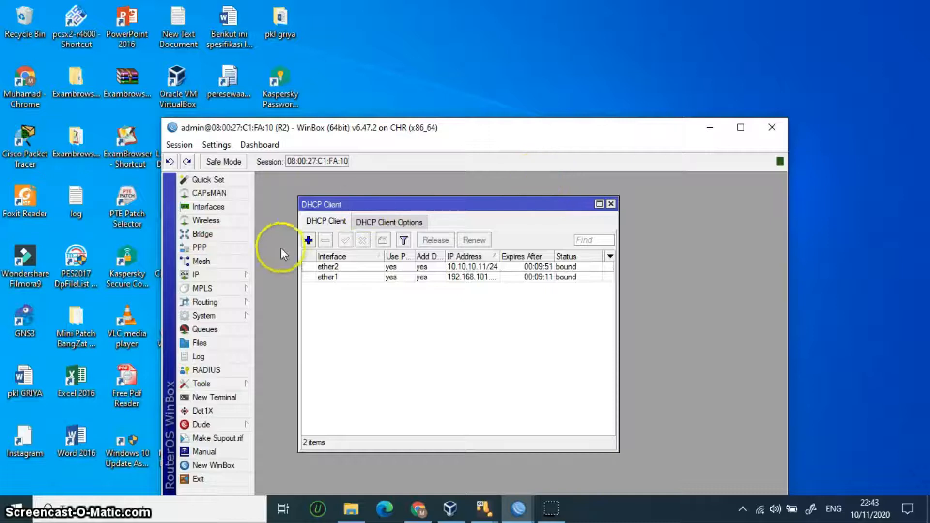
click(231, 274)
Step: Add the static address 192.168.1.1/24 on R2's ether3
click(310, 187)
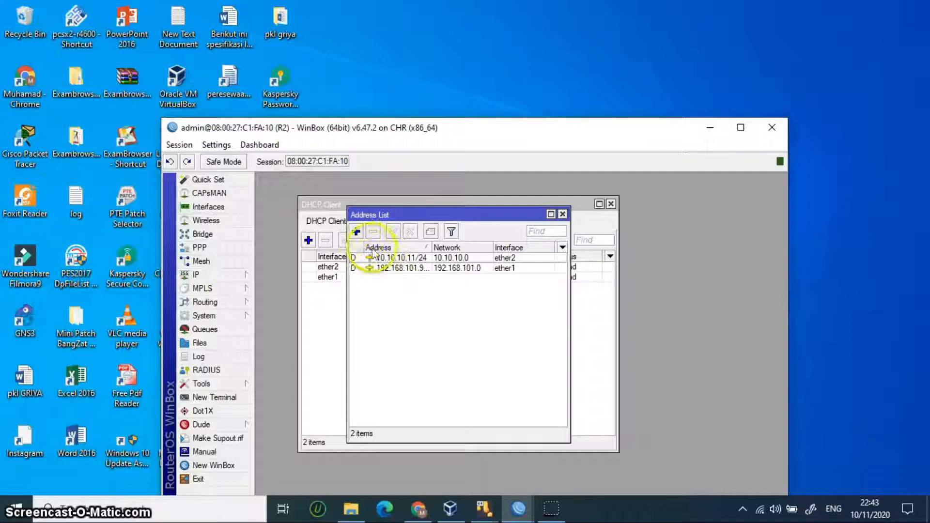
click(355, 232)
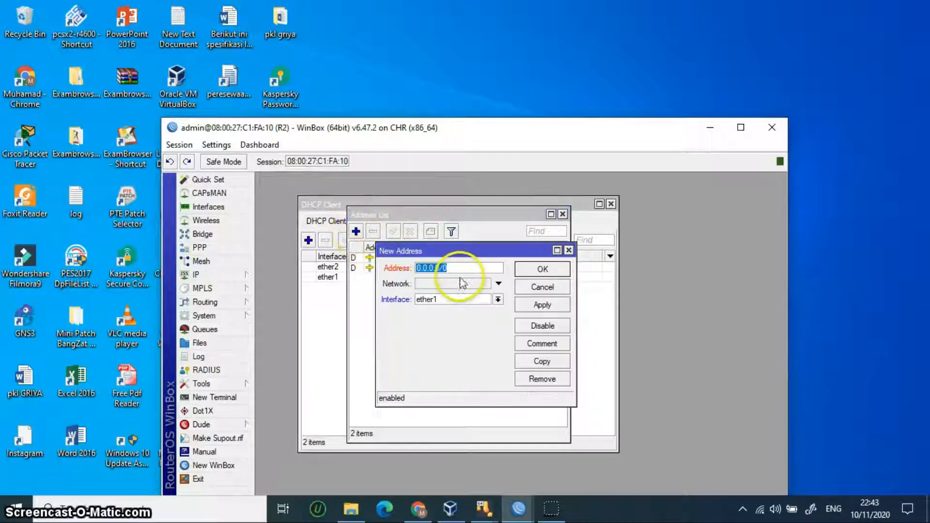
text(10.)
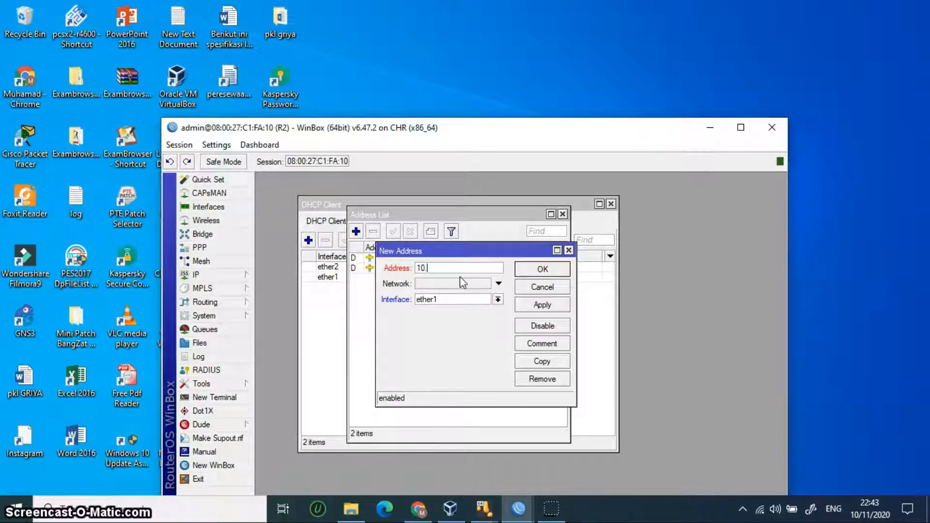
text(2.168.1.1/24)
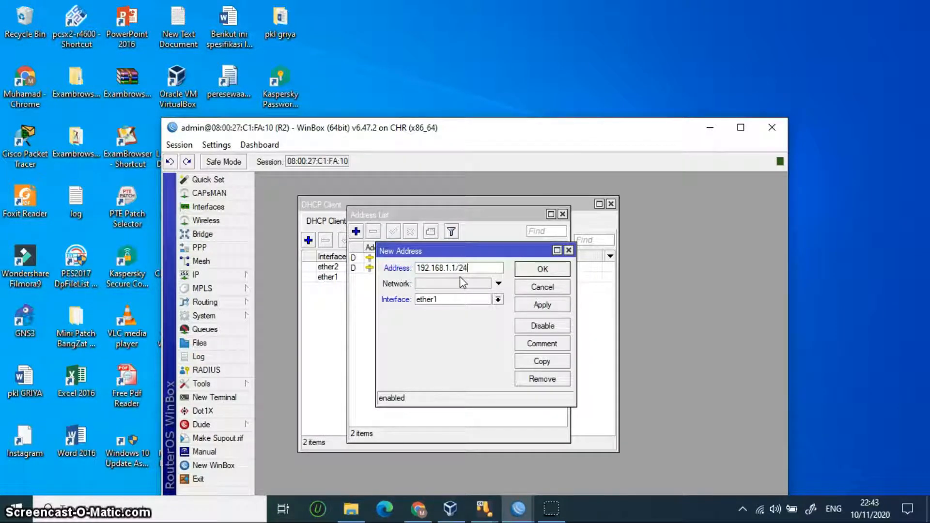
click(474, 304)
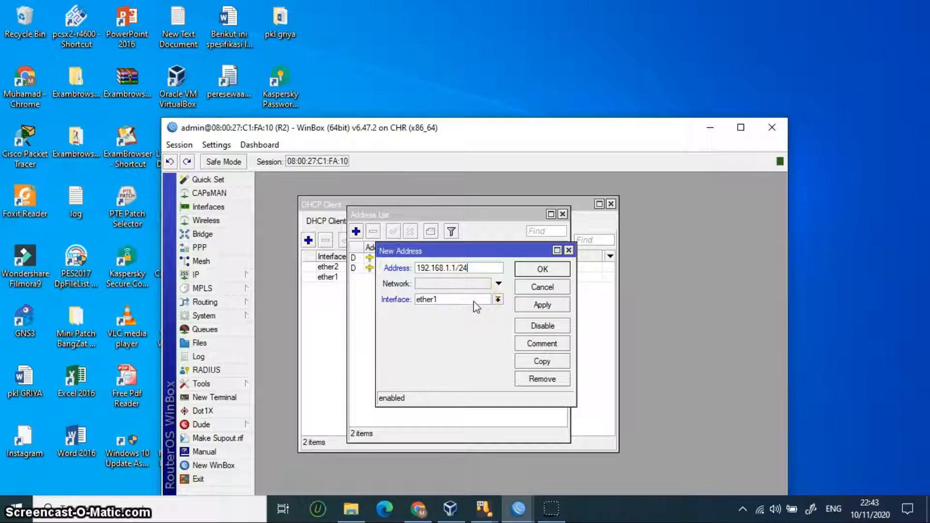
click(472, 321)
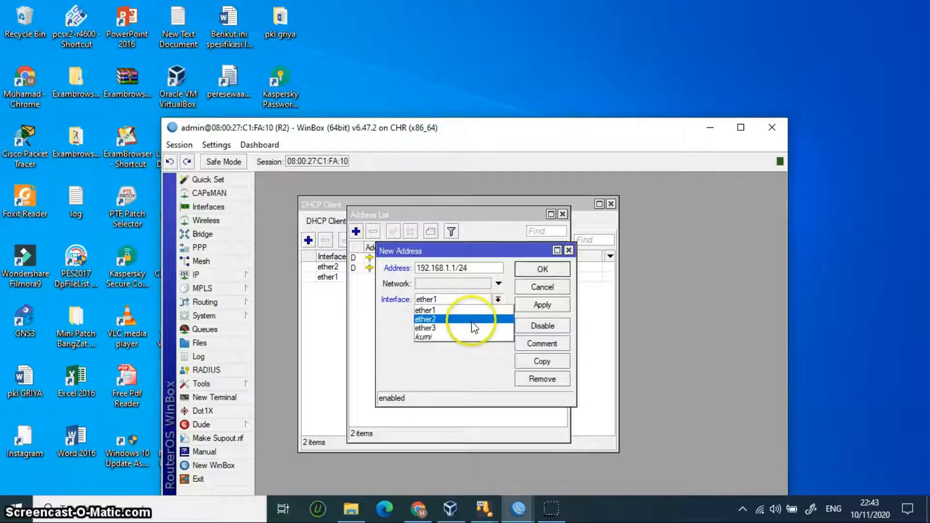
click(473, 328)
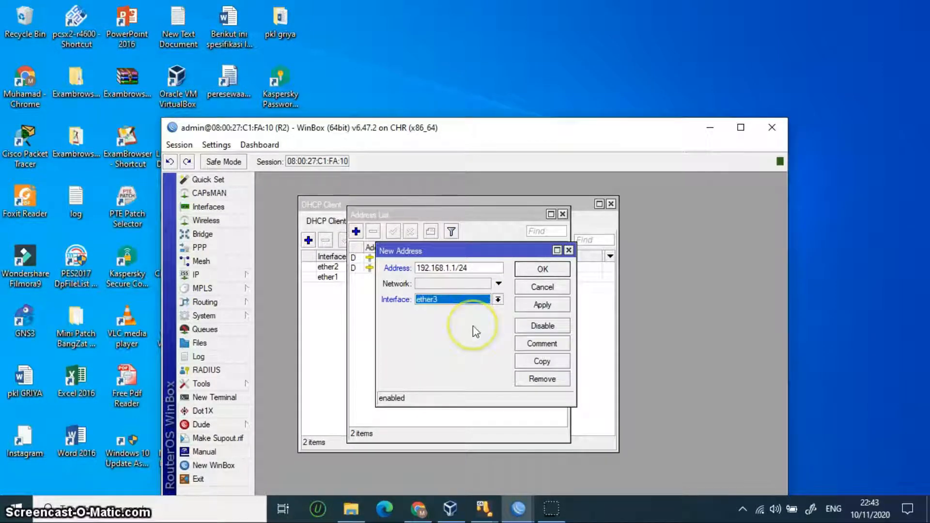
click(561, 307)
click(543, 269)
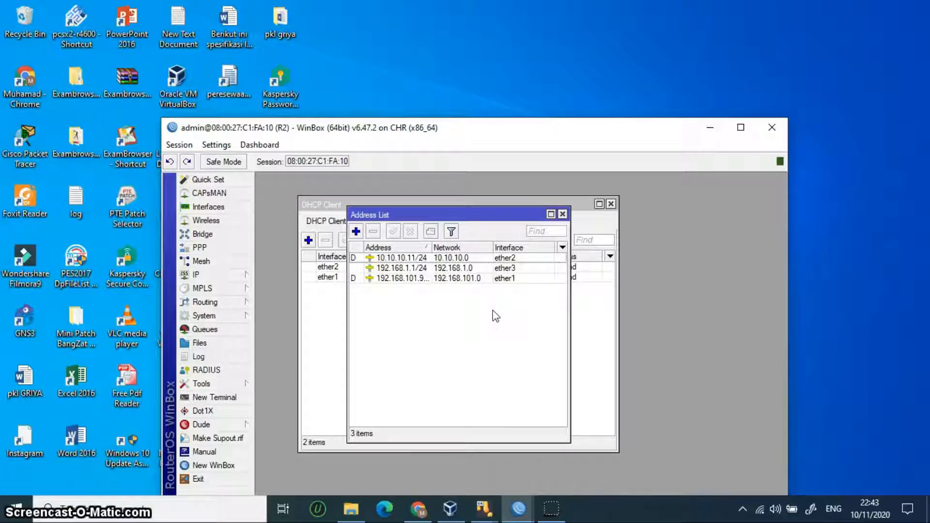
click(216, 277)
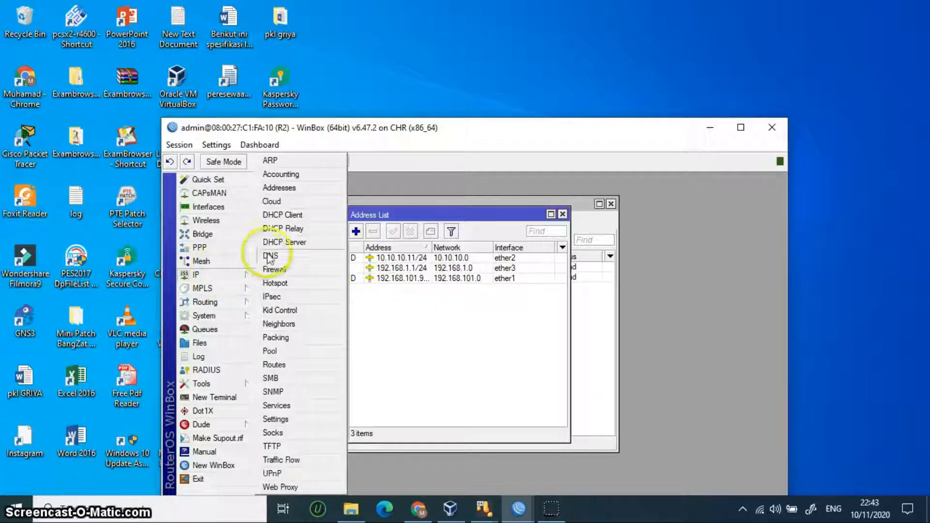
click(303, 242)
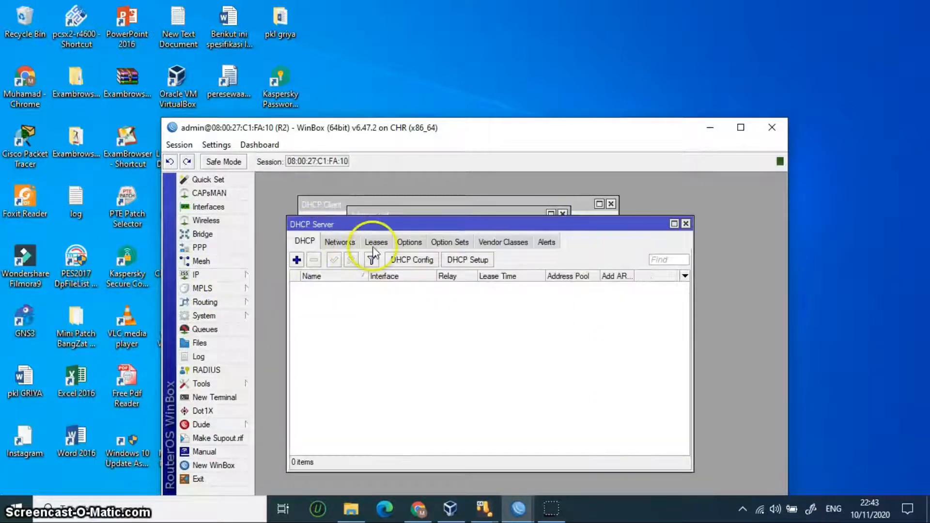
Step: Run DHCP Setup on ether3 with defaults: 192.168.1.0/24, pool dhcp_pool10, 00:10:00 lease
click(297, 260)
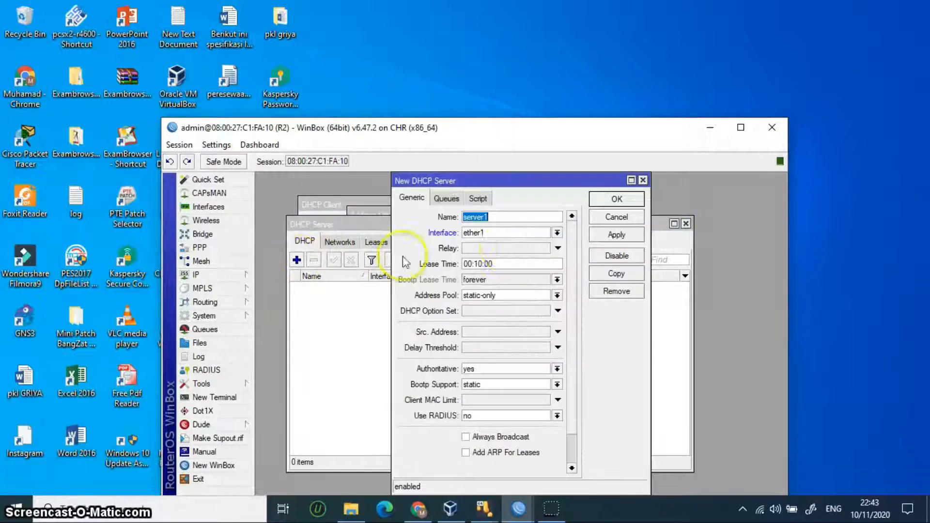
click(646, 179)
click(467, 260)
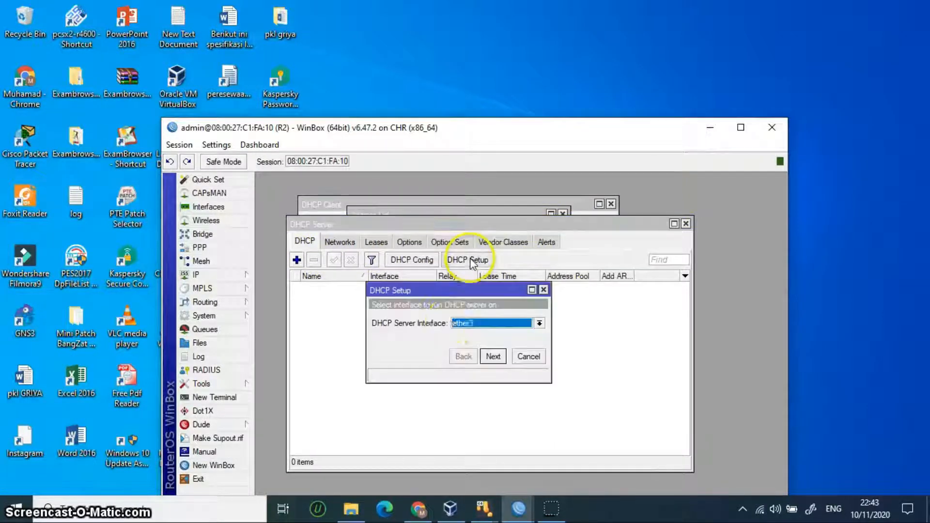
click(494, 358)
click(495, 357)
click(495, 357)
click(495, 357)
click(495, 357)
click(495, 357)
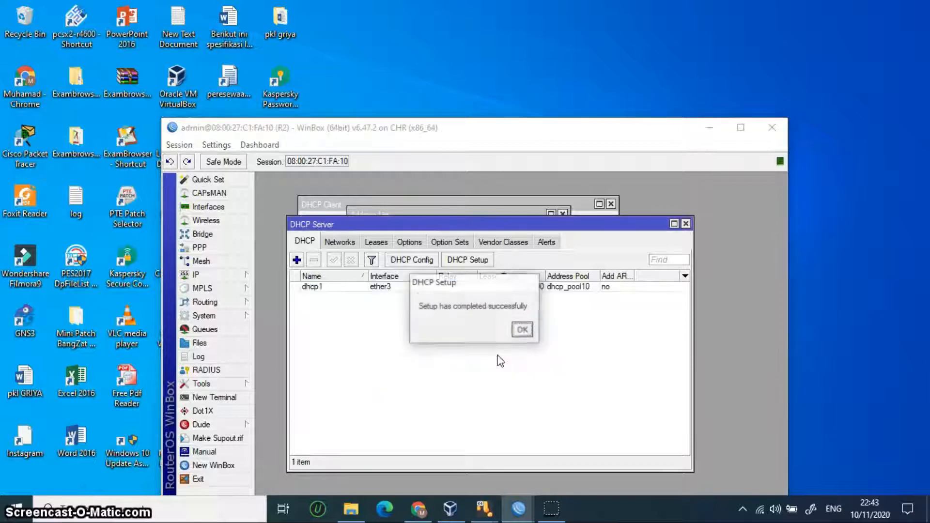
click(522, 330)
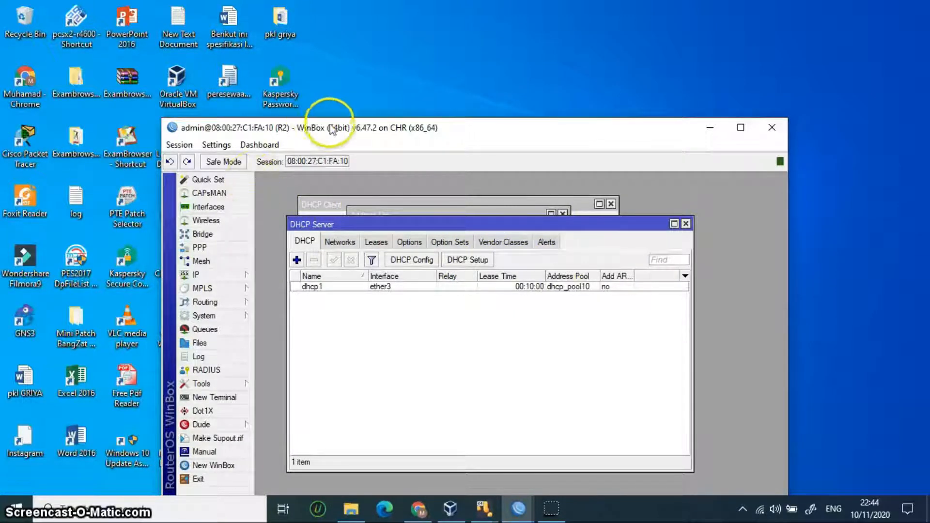
drag(337, 129, 332, 72)
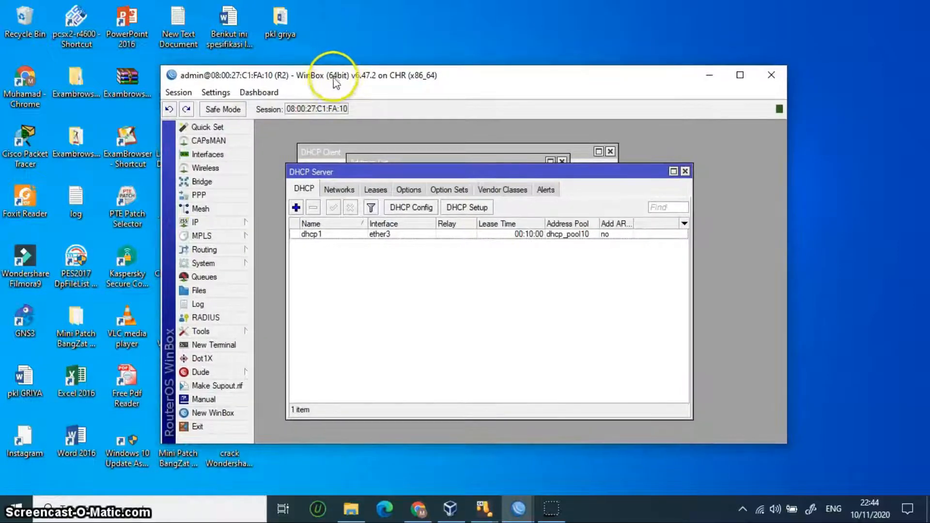
Step: Enable R2's L2TP server in PPP, verify it, and show the empty Secrets list
click(197, 196)
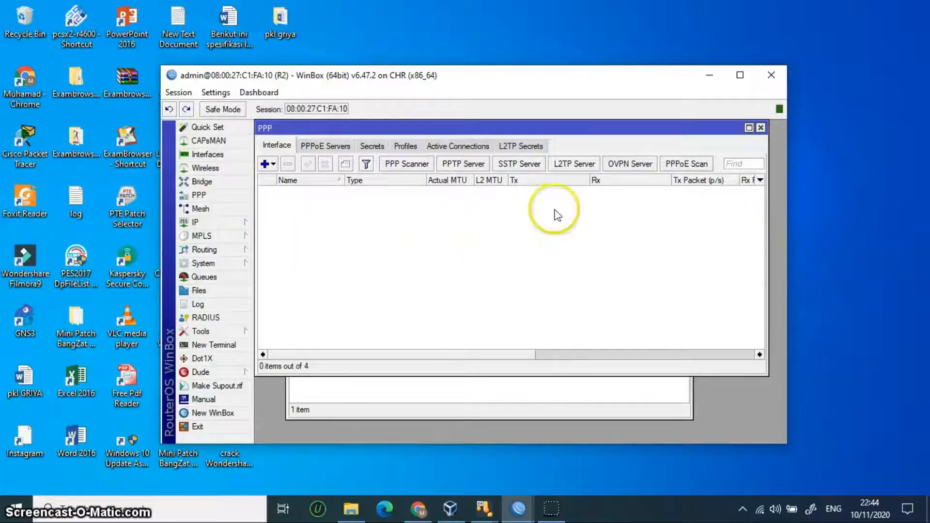
click(569, 165)
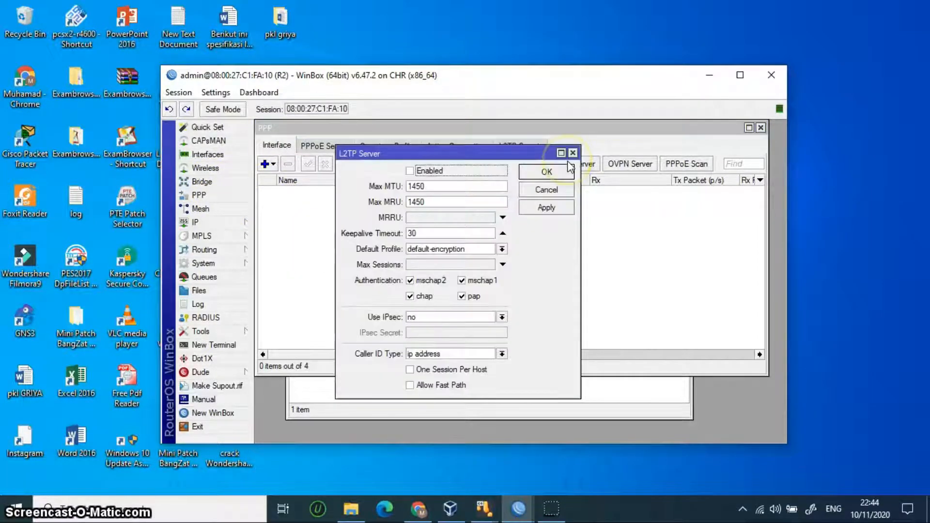
drag(448, 153, 435, 158)
click(403, 177)
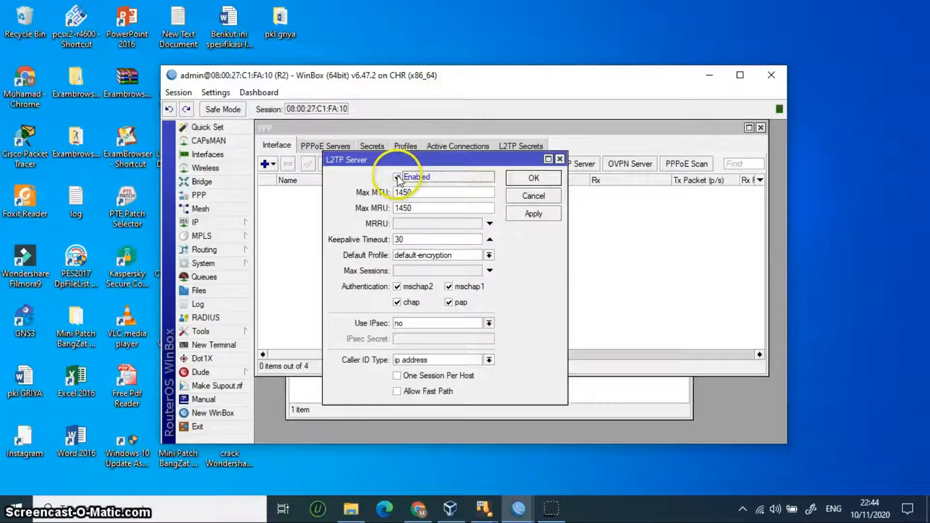
click(542, 216)
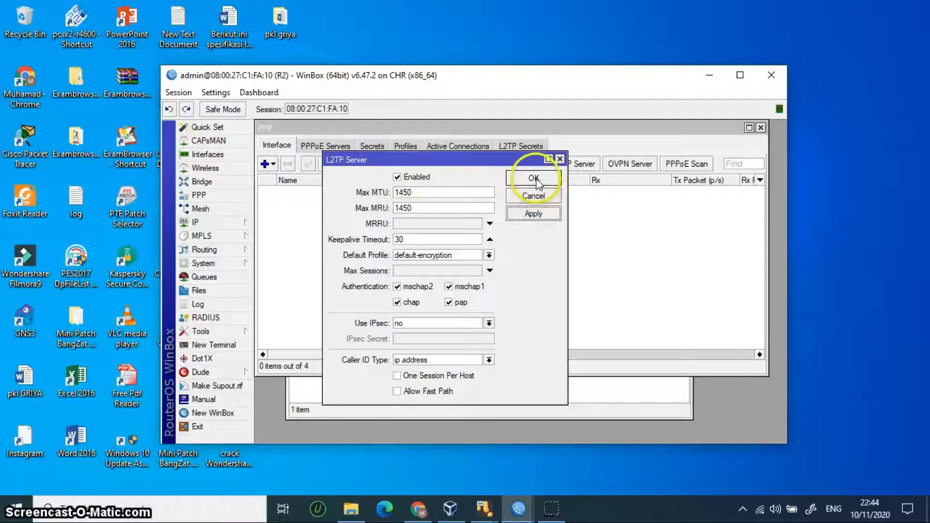
click(535, 178)
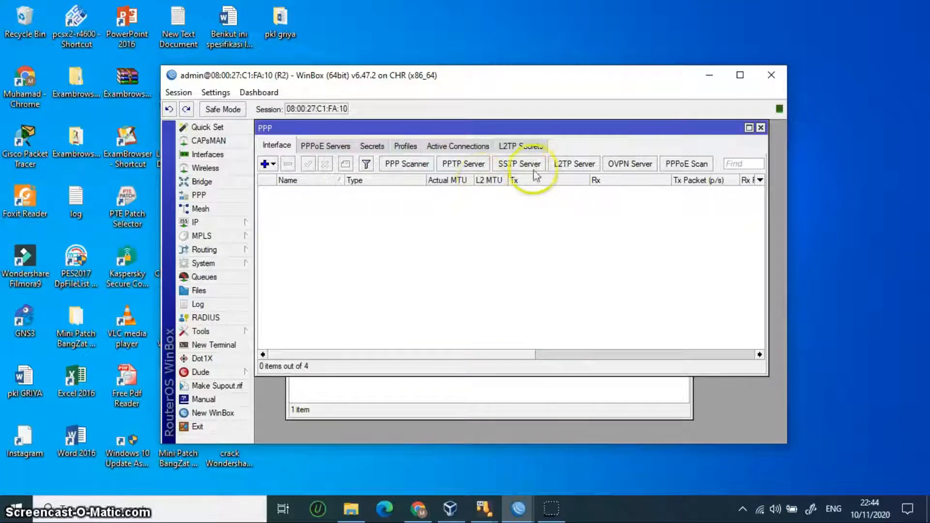
click(571, 165)
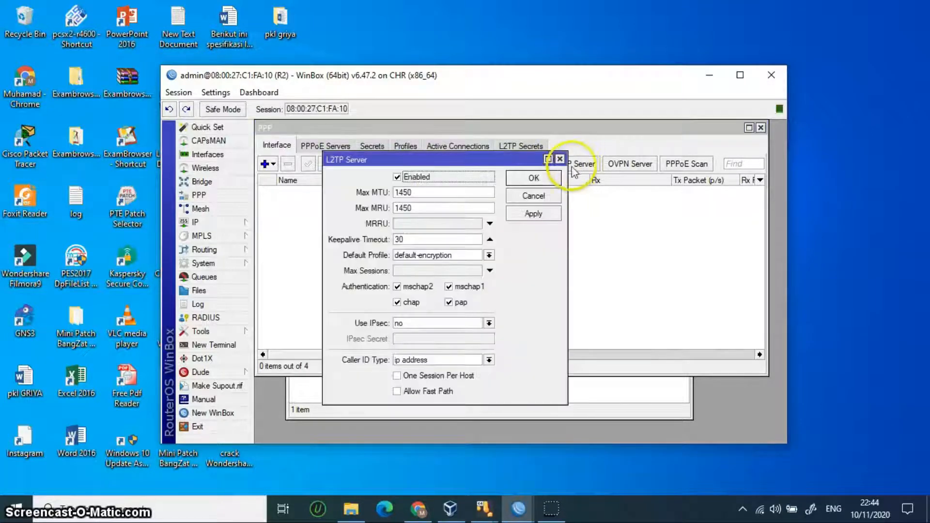
click(533, 178)
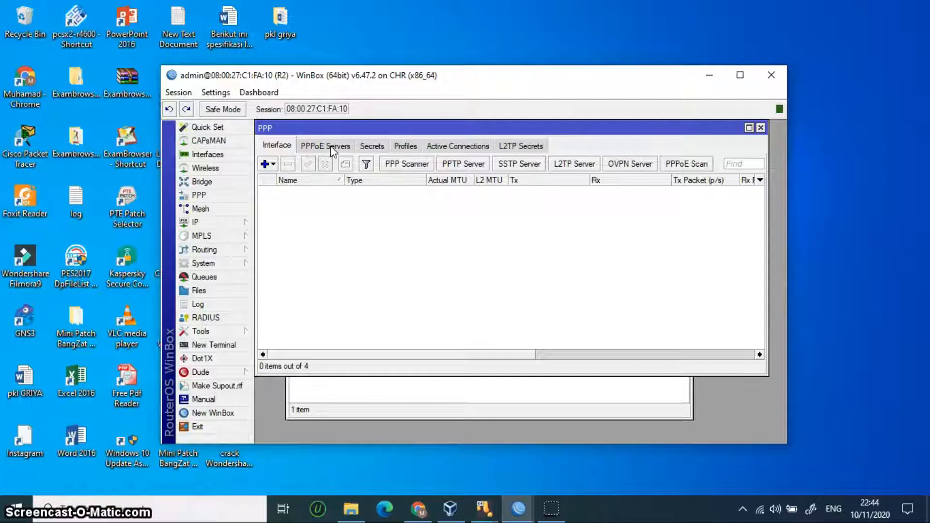
click(373, 148)
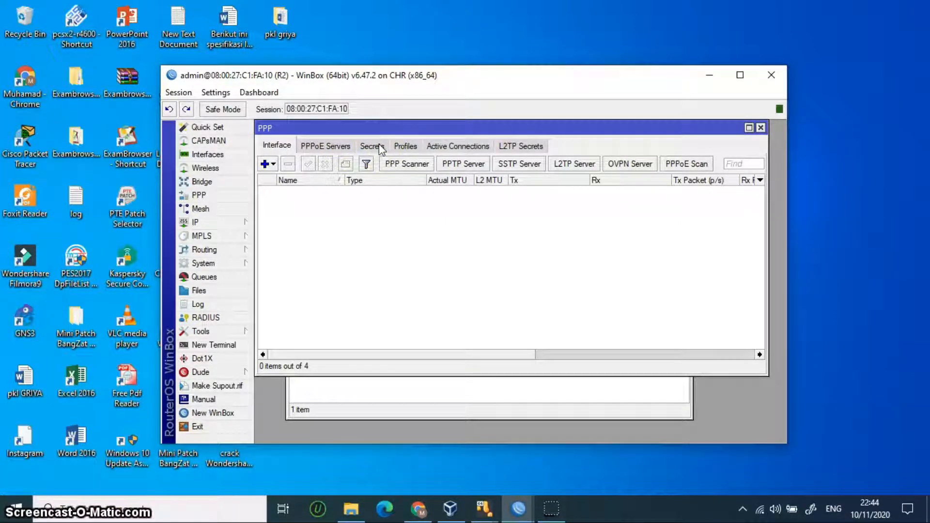
click(372, 146)
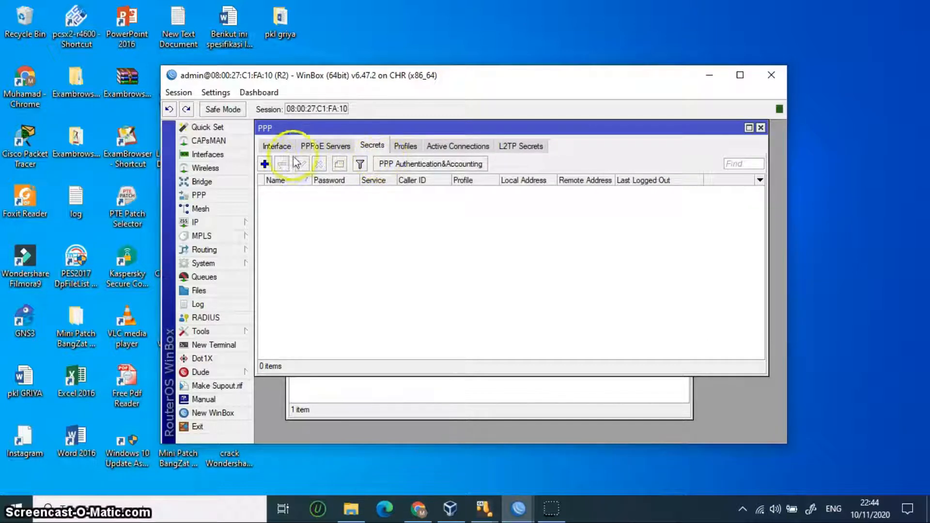
Step: Create a PPP secret with login name and password, service l2tp, profile default-encryption
click(268, 164)
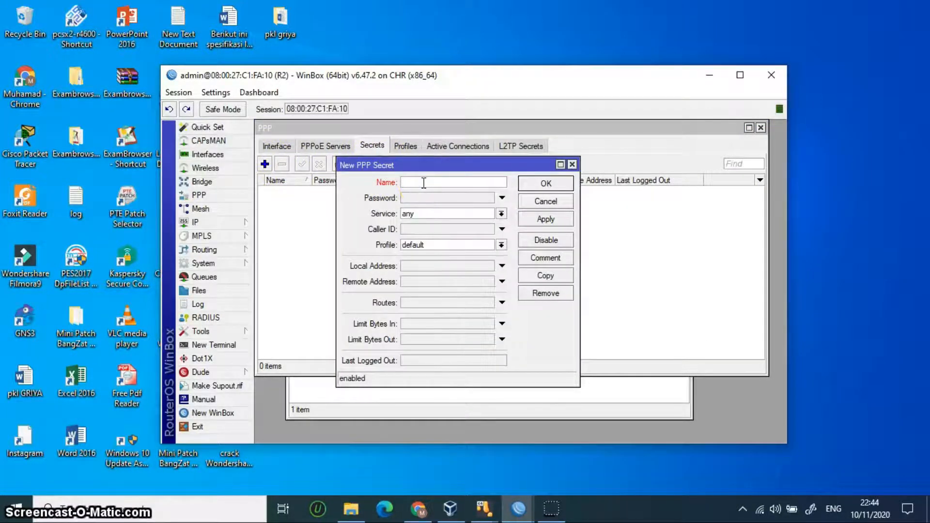
text(kumi)
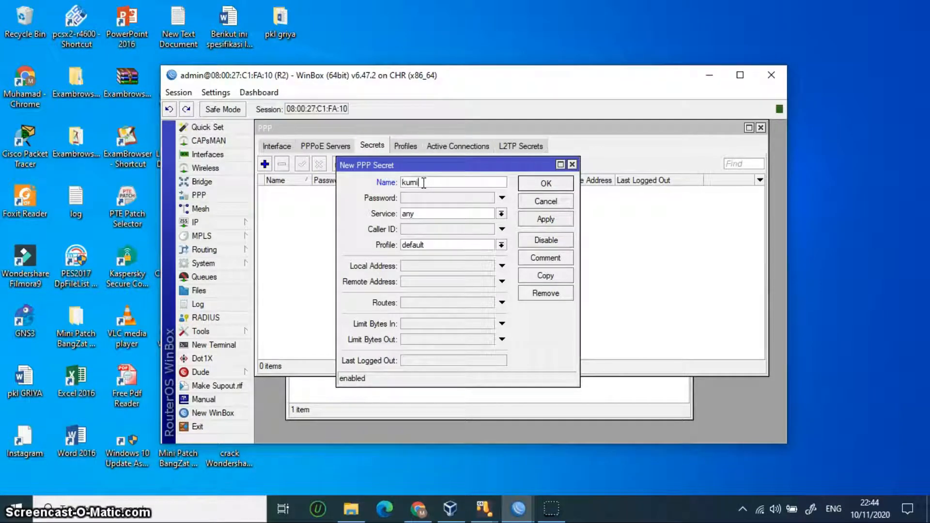
text(l2p)
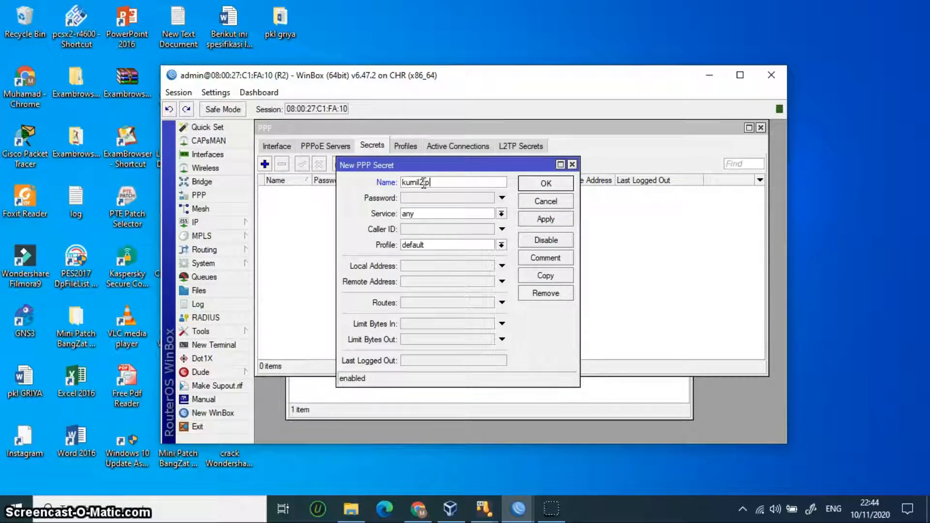
click(436, 199)
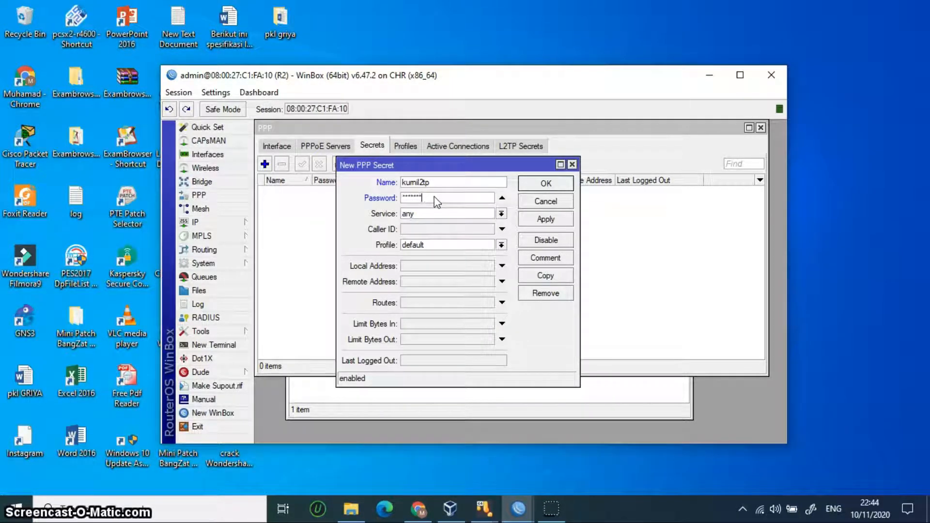
click(430, 216)
click(431, 214)
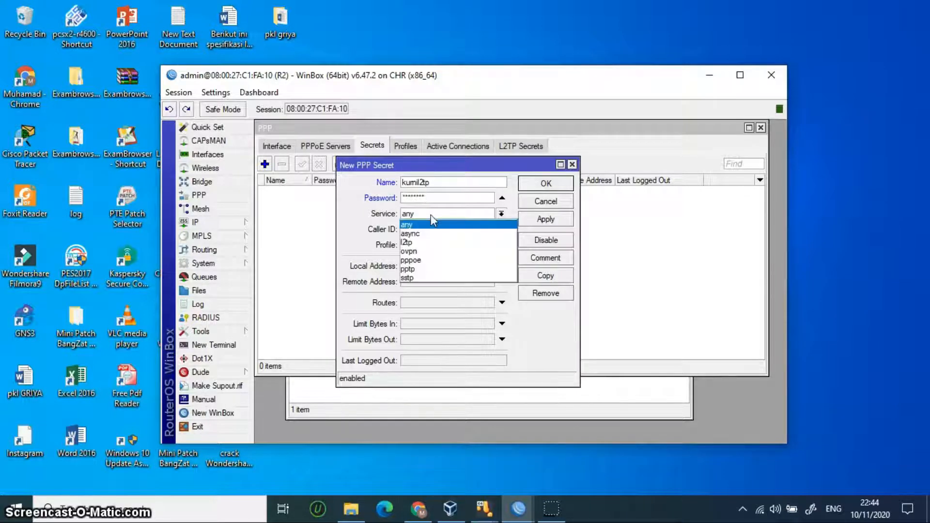
click(425, 243)
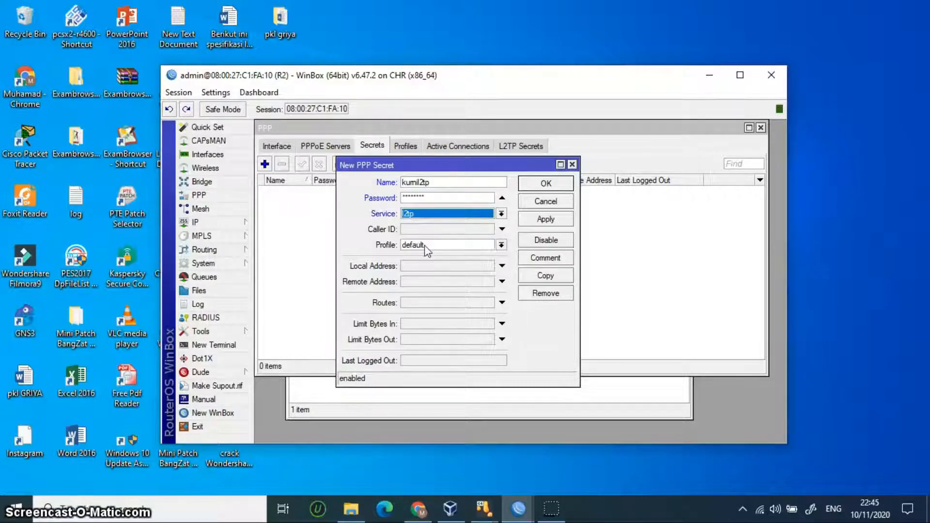
click(424, 245)
click(429, 267)
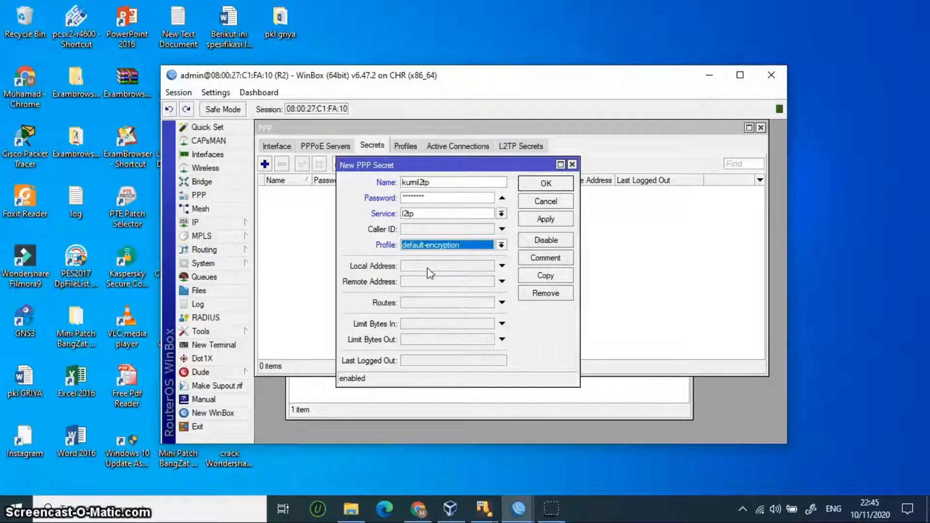
Step: Give the secret local address 172.1.1.1 and remote address 172.1.1.2, then save it
click(429, 266)
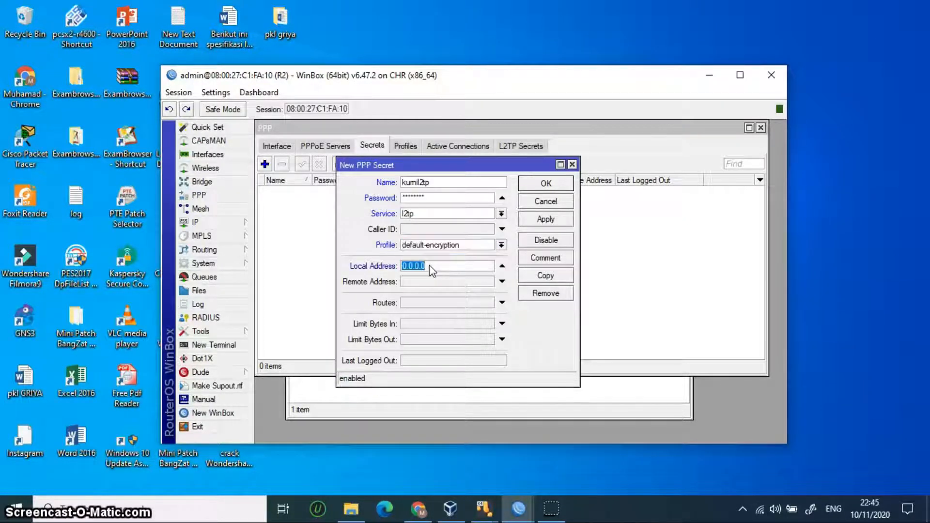
key(BackSpace)
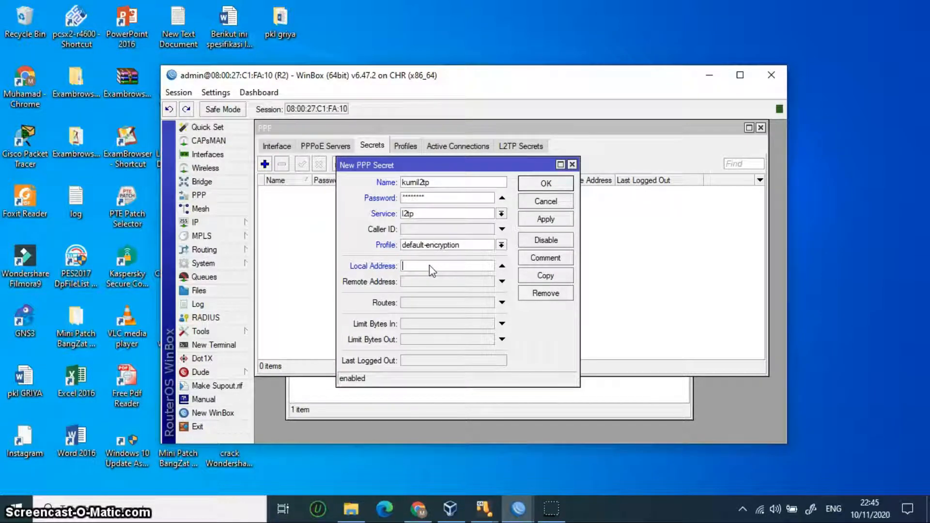
text(172.)
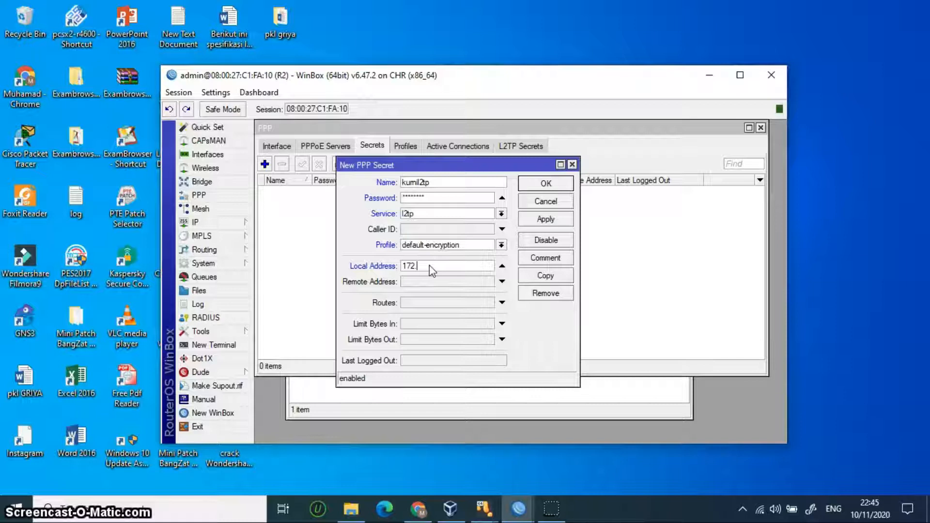
text(1.1.1)
click(429, 281)
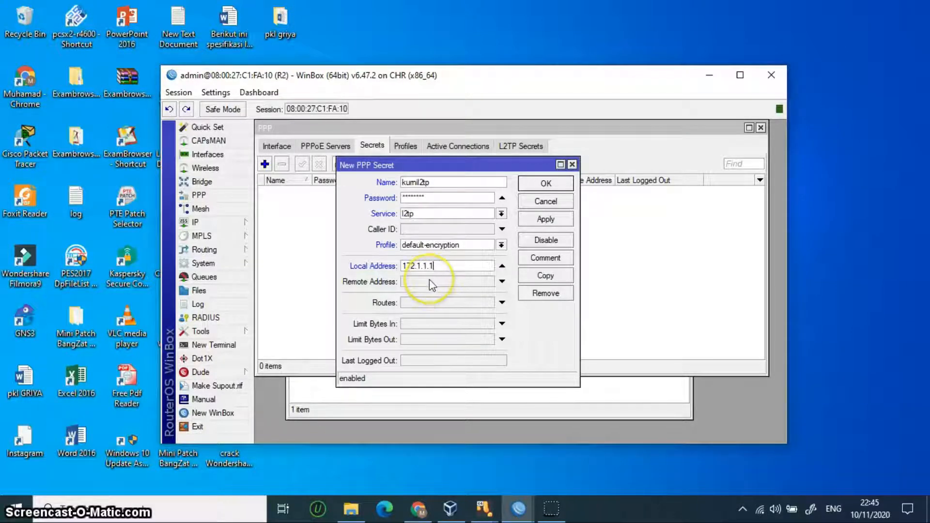
text(17)
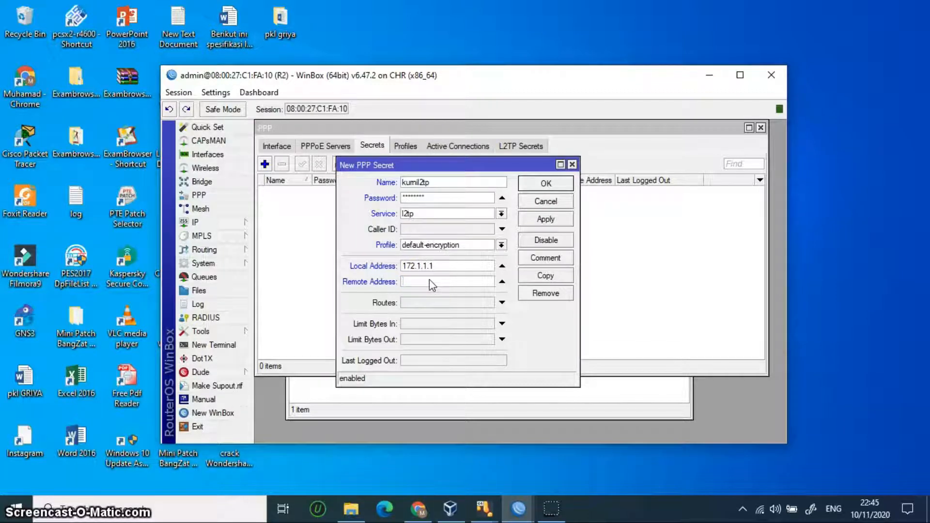
text(2.1.1.2)
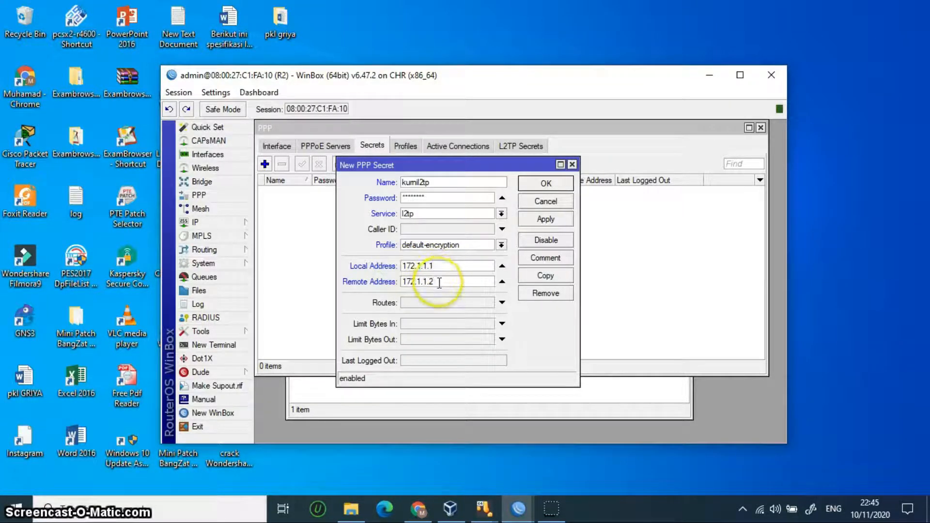
click(545, 219)
click(543, 183)
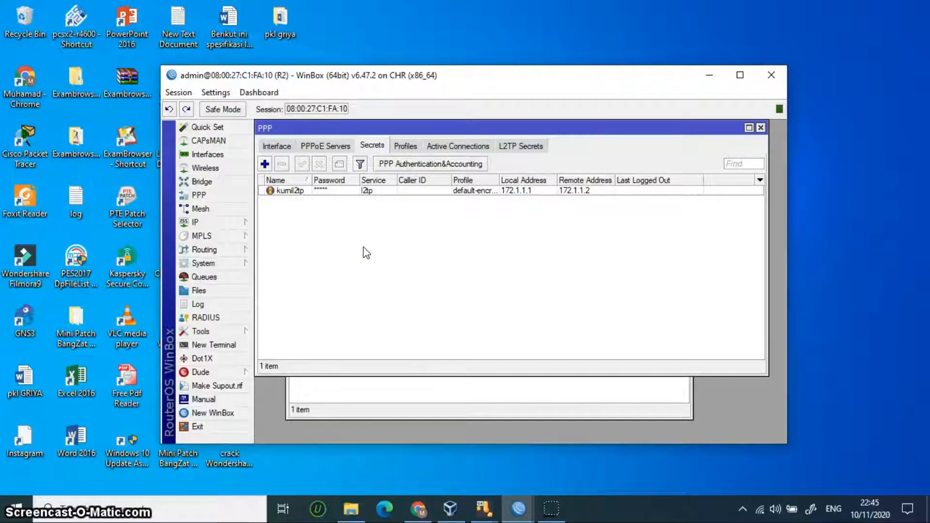
Step: Open R2's IP route list
click(338, 244)
click(208, 222)
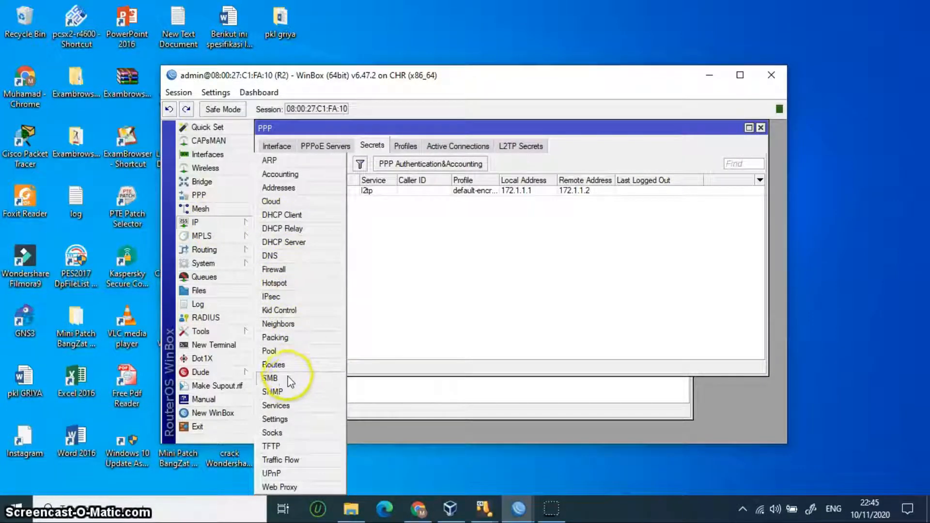
click(274, 365)
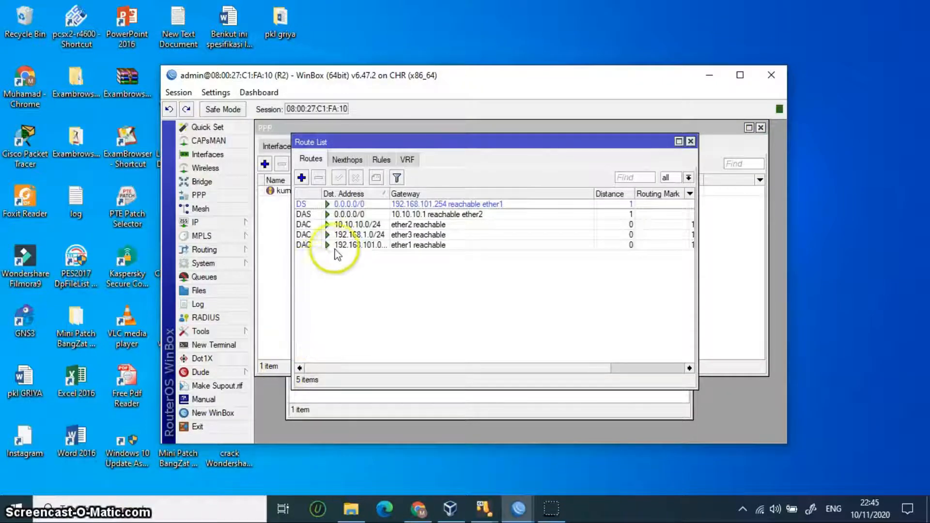
Step: Start a new static route with destination 192.168.2.0/24 and gateway 172.1.1.2
click(301, 179)
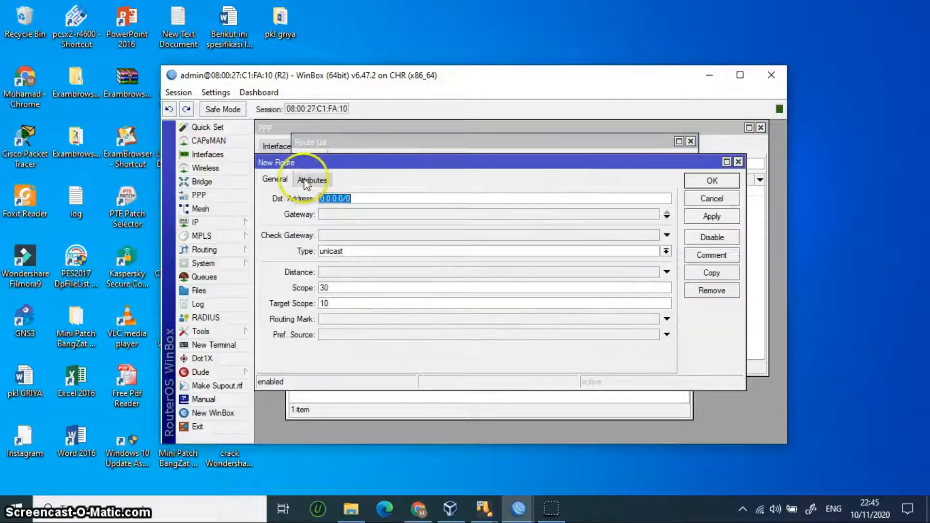
click(366, 201)
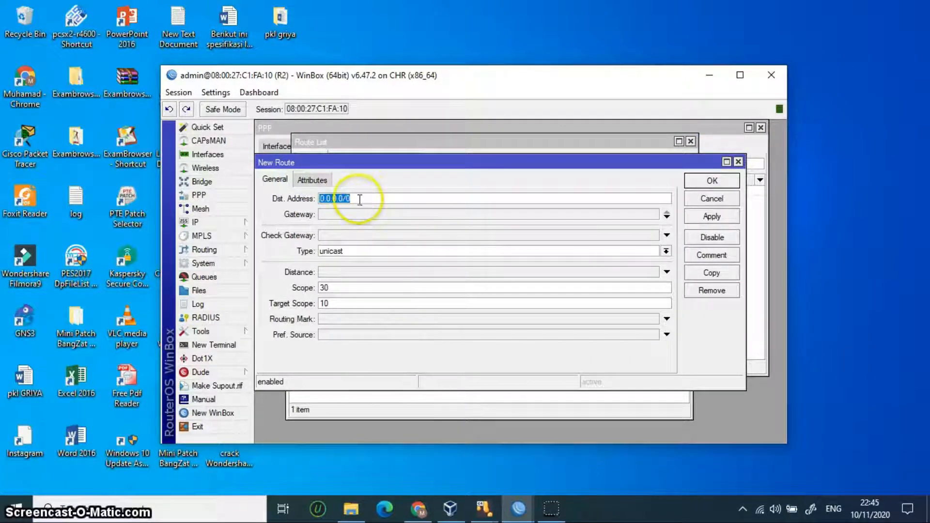
key(BackSpace)
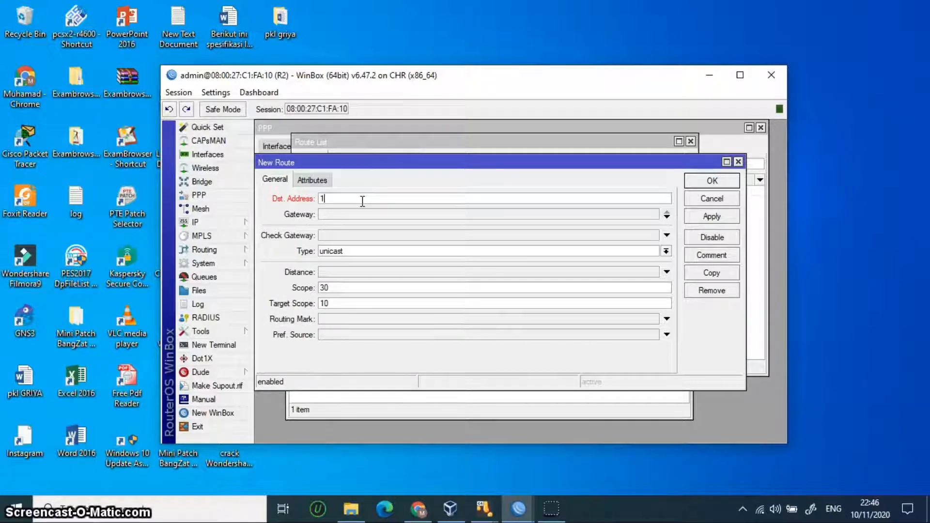
key(BackSpace)
text(9)
text(19)
text(2.1)
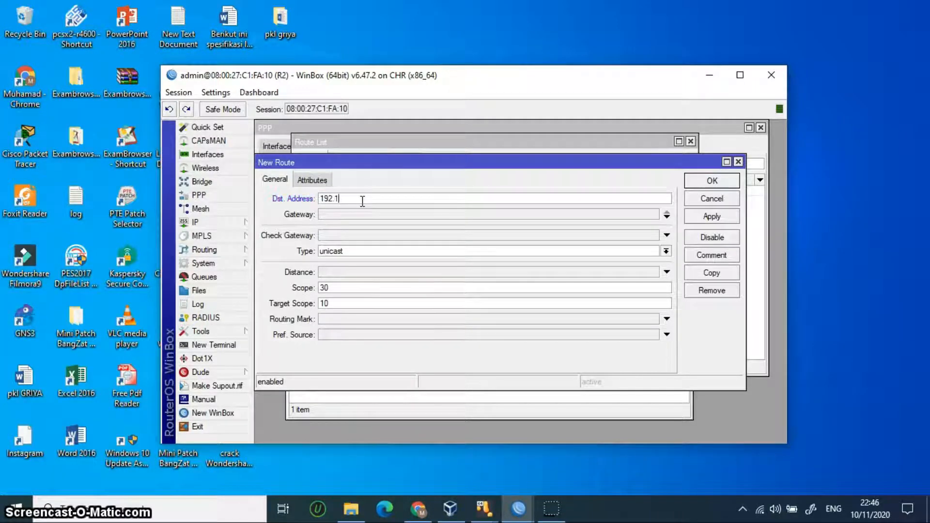
text(68.2.0/24)
click(362, 213)
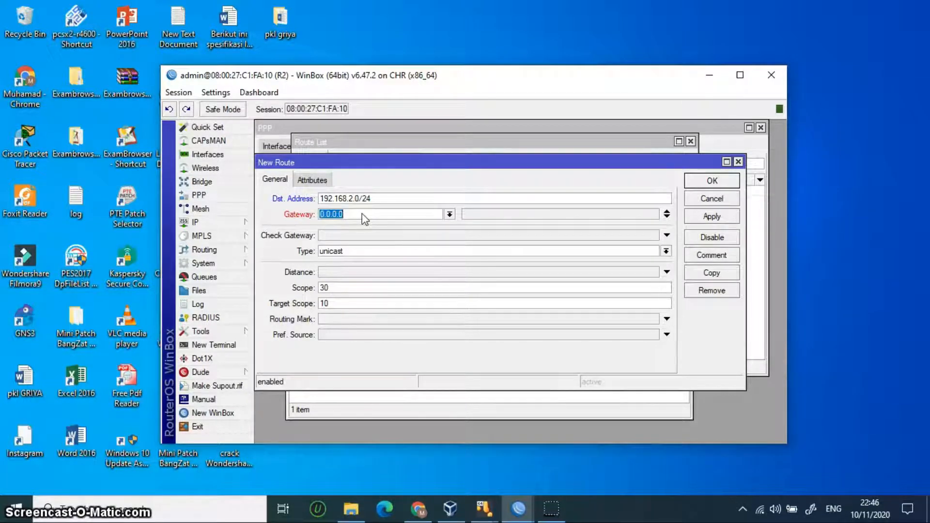
text(1)
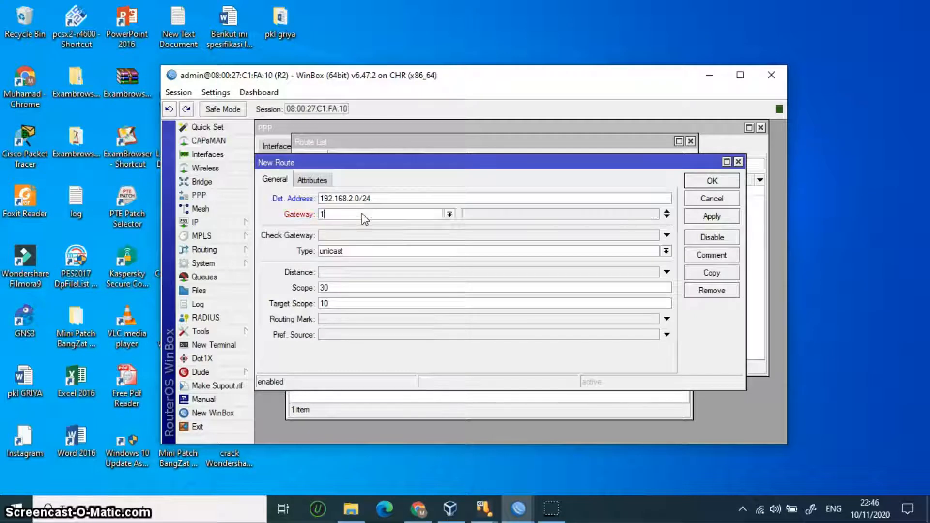
text(72.1.1.1)
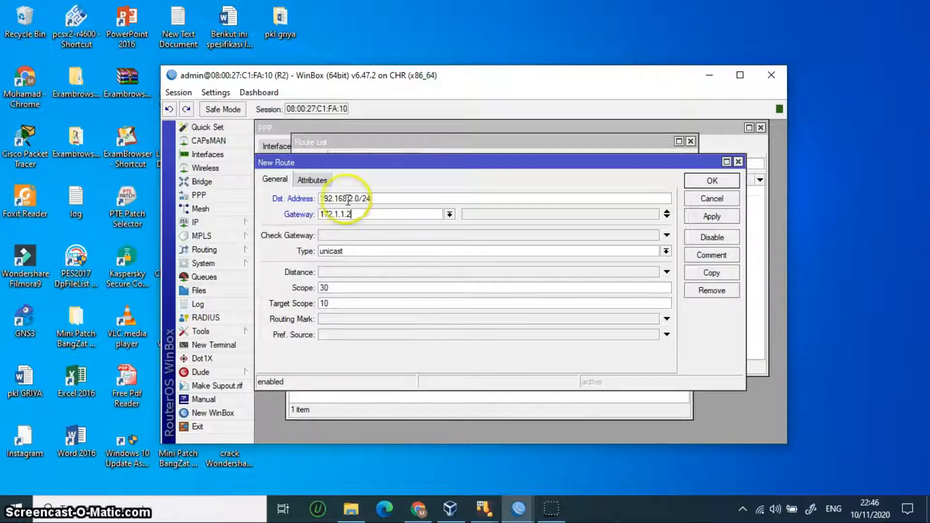
Step: Review the destination entry, save the route, and minimise the R2 window
click(381, 199)
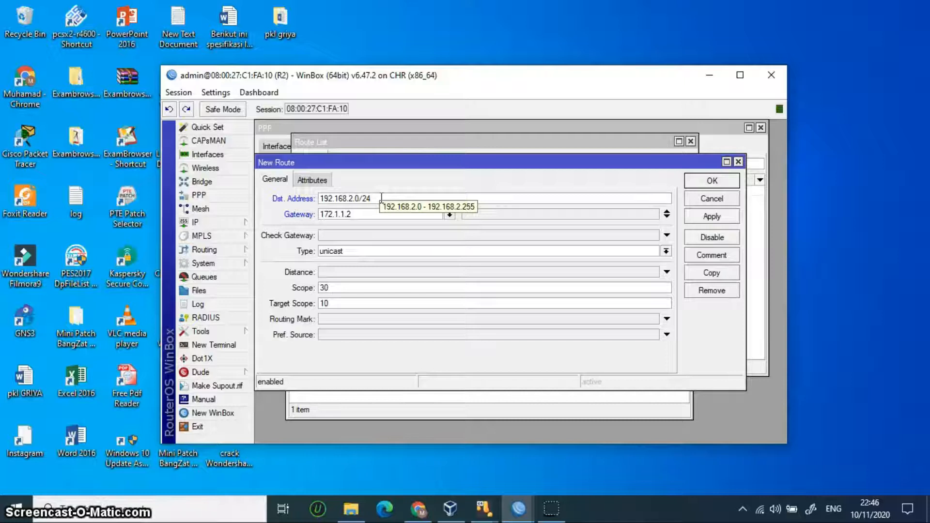
click(372, 199)
drag(372, 199, 337, 198)
click(395, 199)
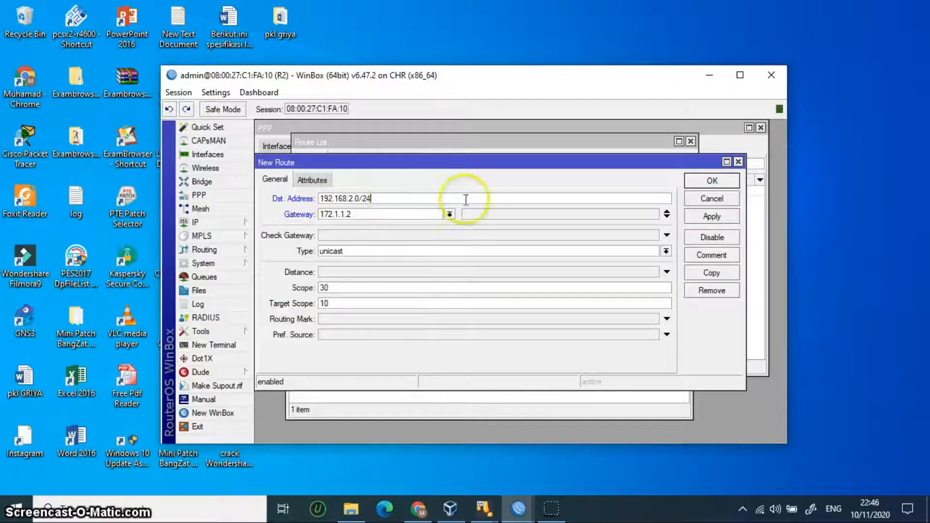
click(711, 218)
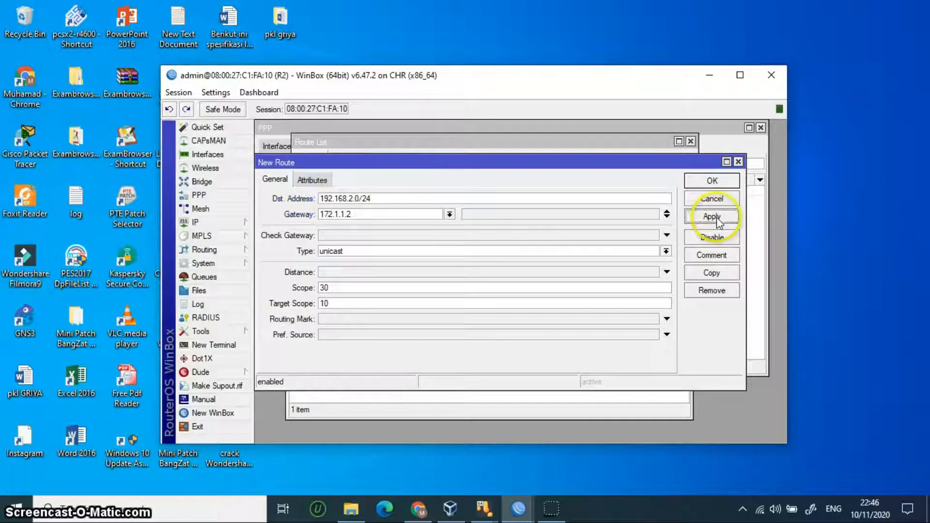
click(711, 182)
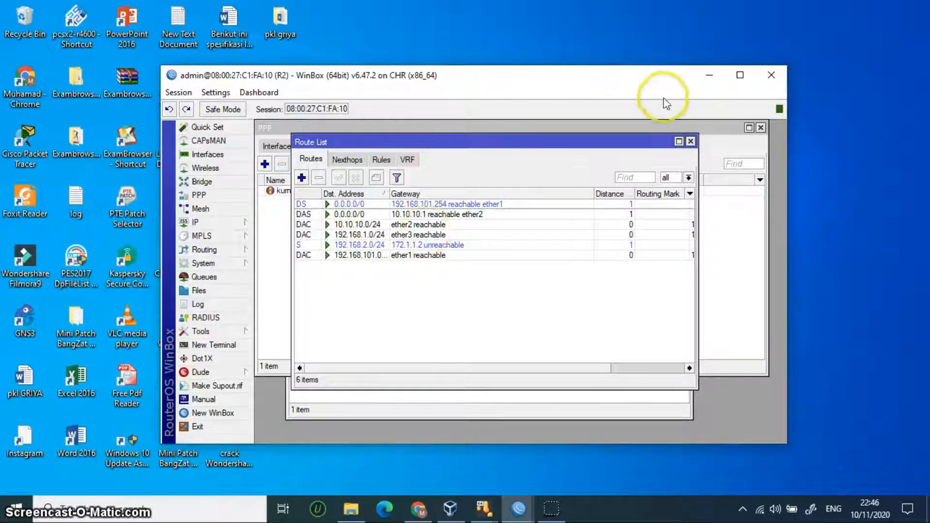
click(709, 76)
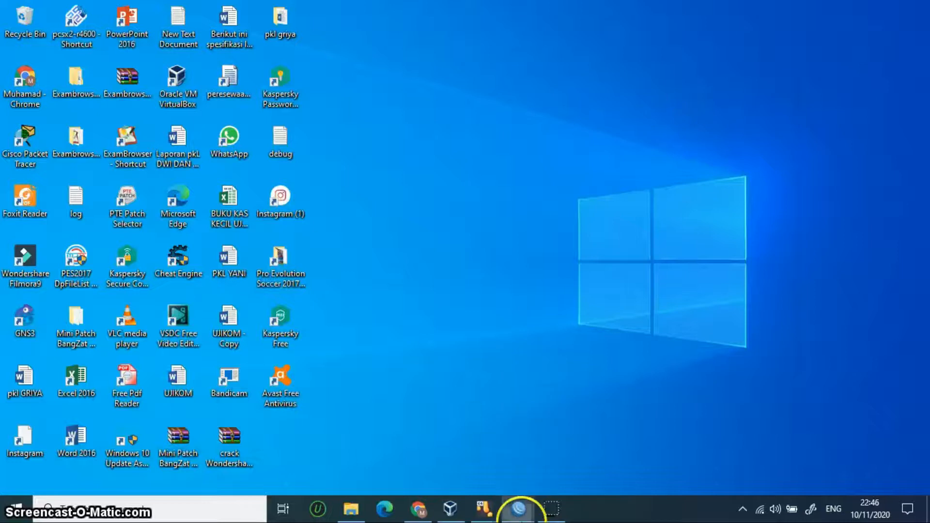
Step: Switch to router R3's WinBox window and view its IP address list
mouse_move(518, 509)
mouse_move(686, 464)
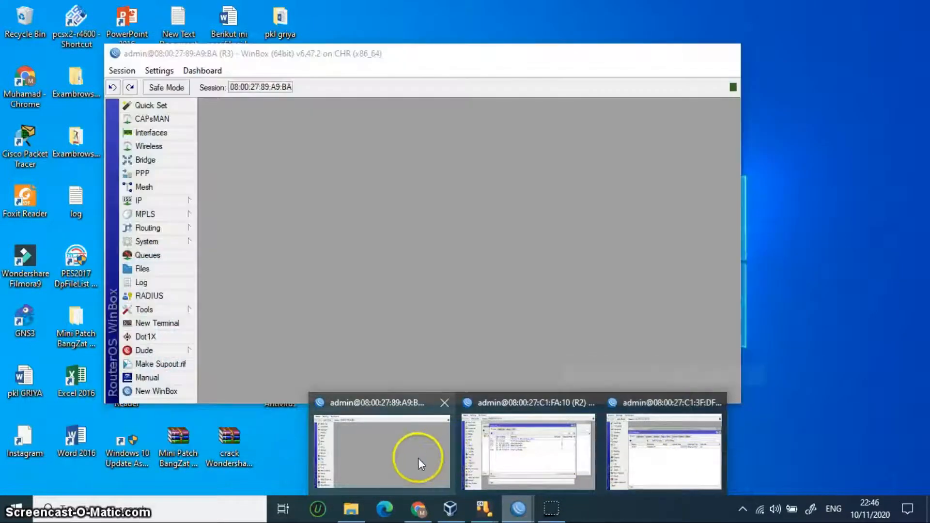
click(418, 458)
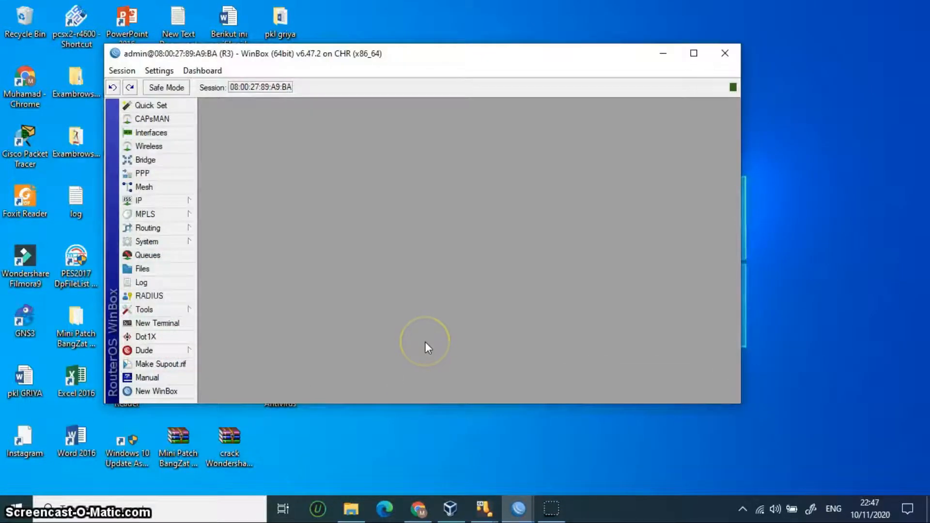
click(182, 200)
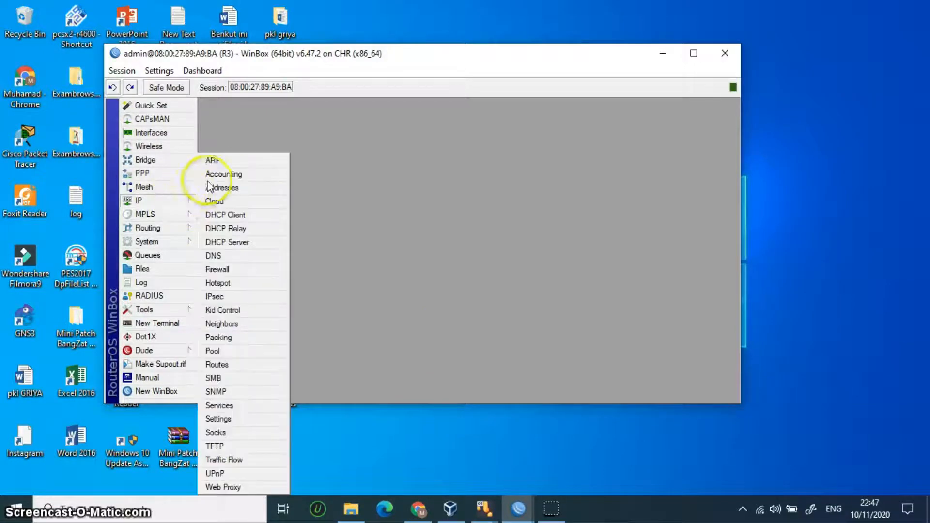
click(232, 188)
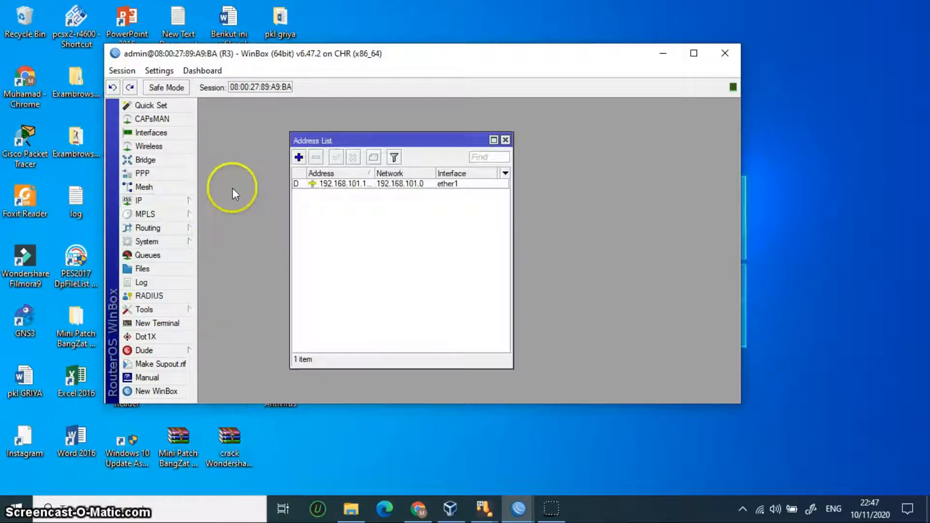
Step: Add a DHCP client on ether2, which binds 10.10.10.12/24
click(172, 200)
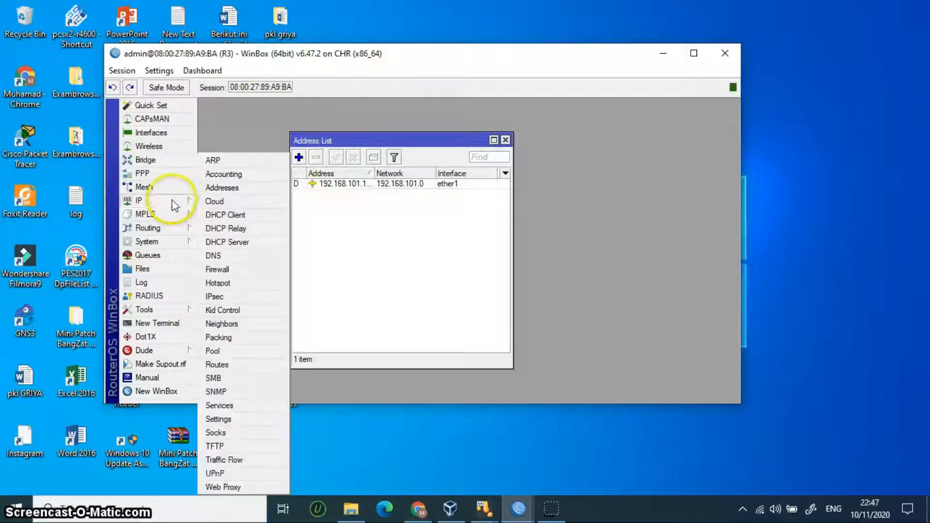
click(234, 215)
click(251, 167)
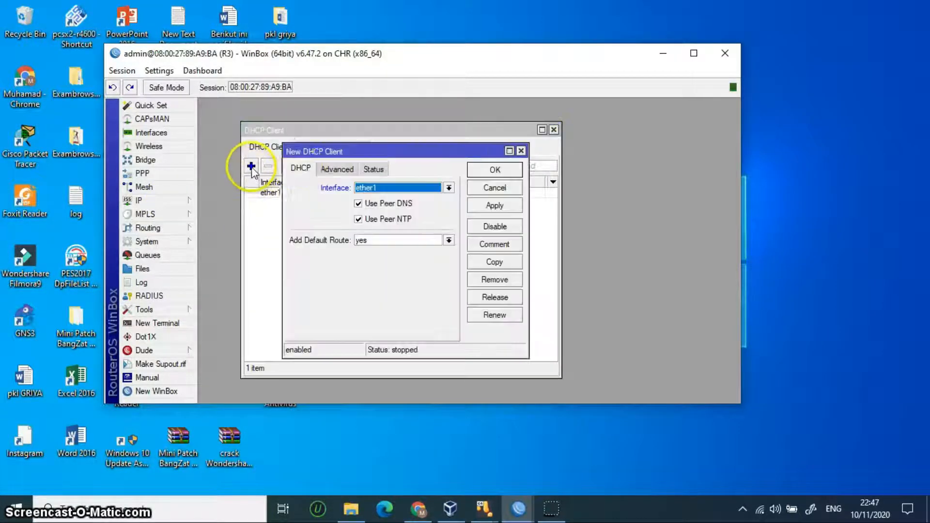
click(426, 189)
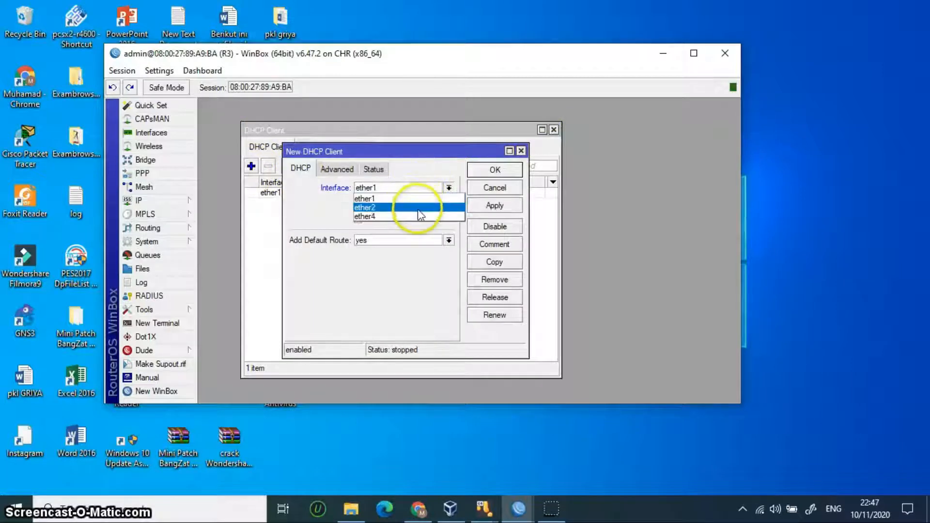
click(421, 207)
click(495, 170)
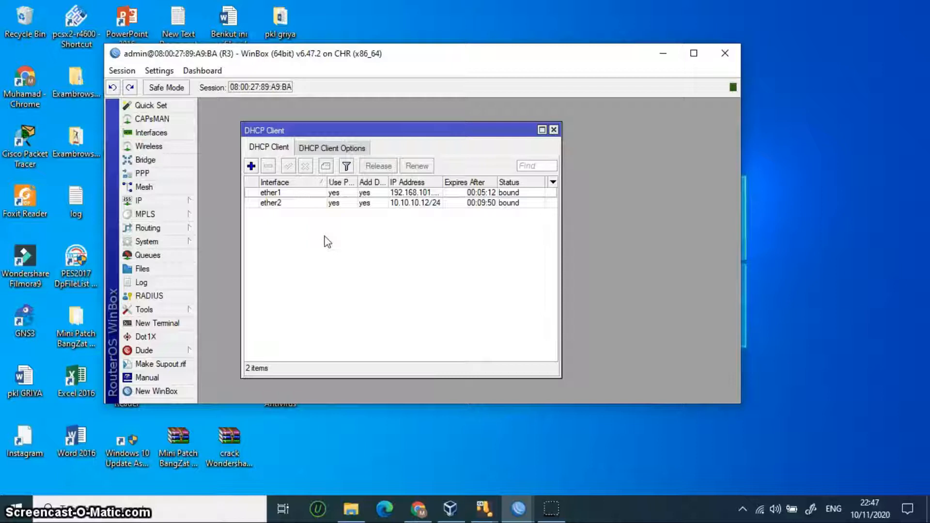
click(166, 200)
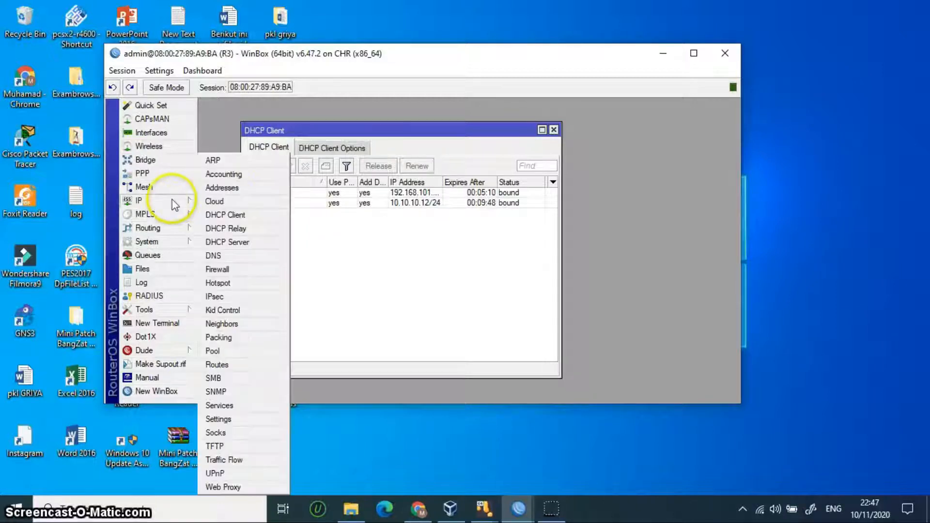
Step: Add static address 192.168.2.1/24 on ether4, then open the DHCP Server list
click(232, 189)
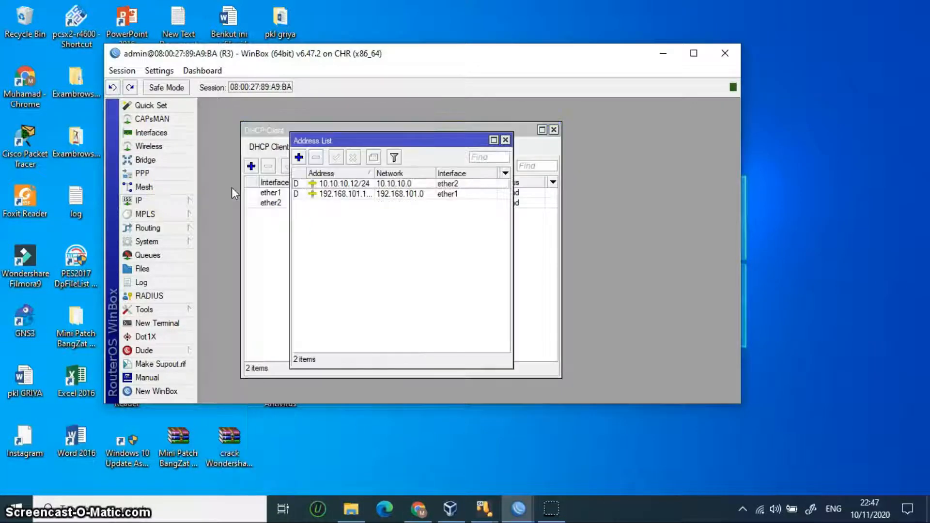
click(299, 157)
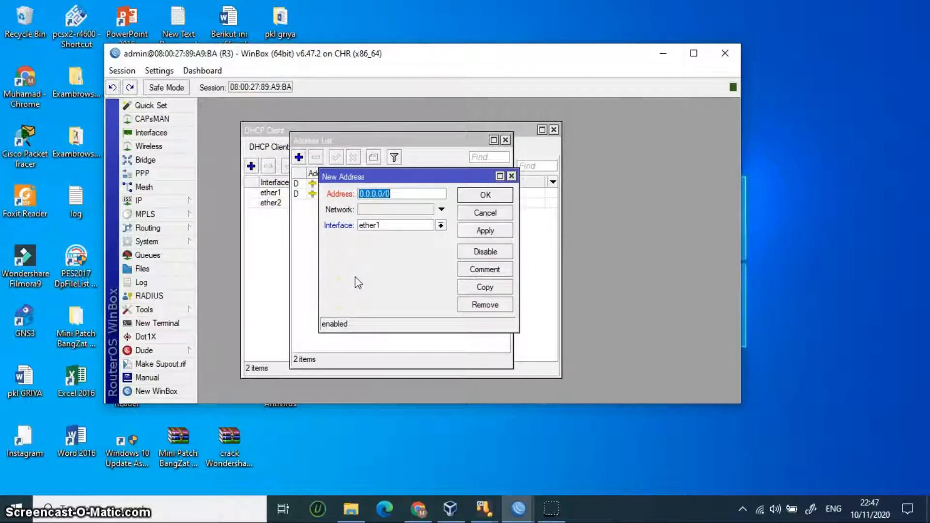
key(BackSpace)
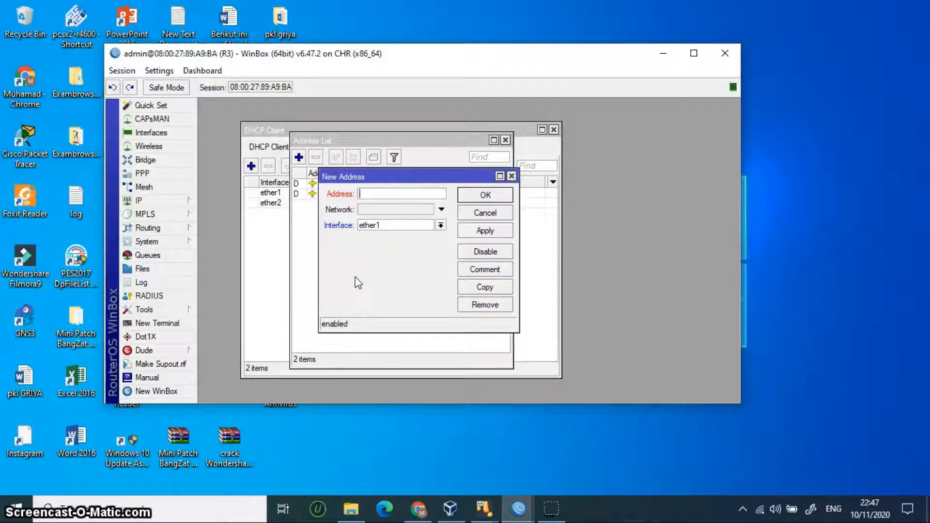
text(192.168.2.1/2)
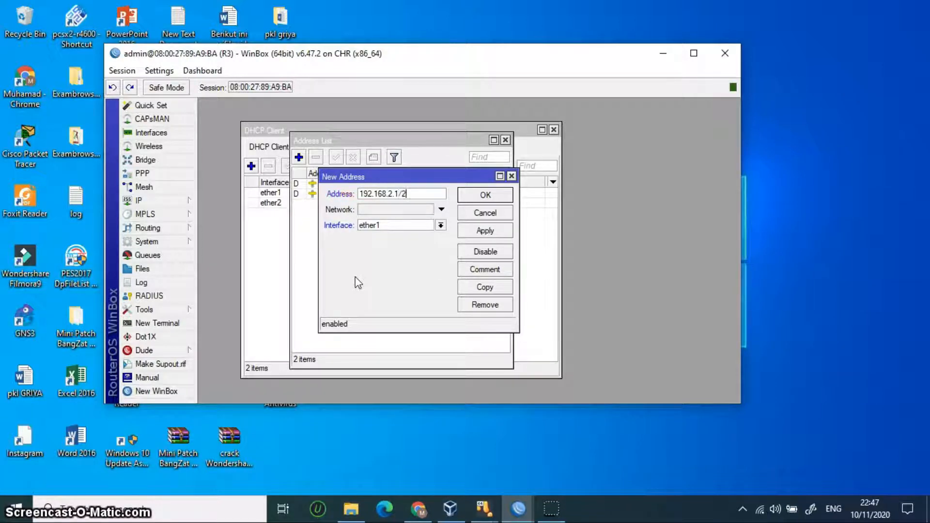
click(410, 225)
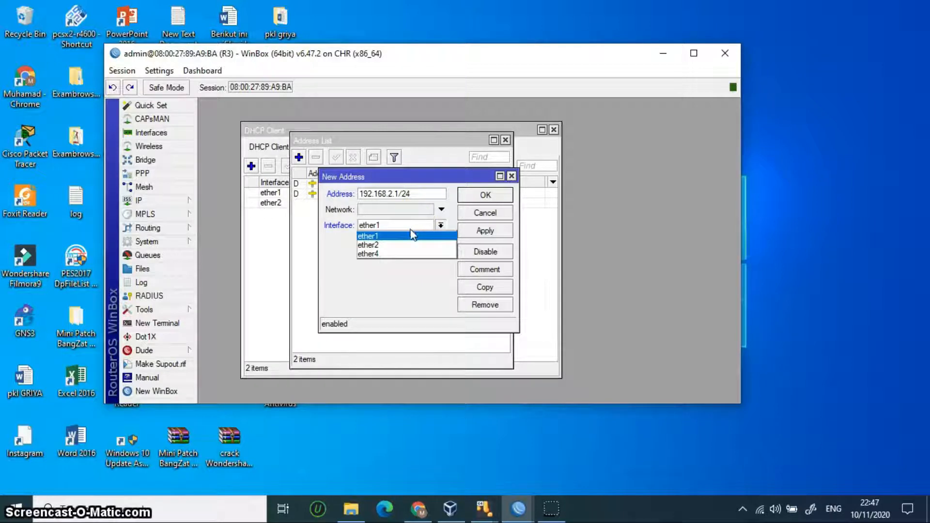
click(413, 253)
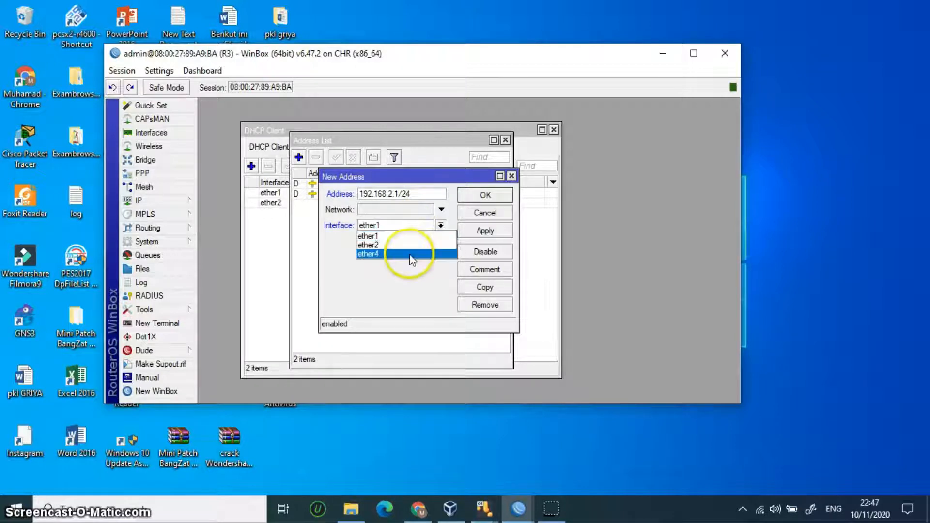
click(472, 231)
click(486, 196)
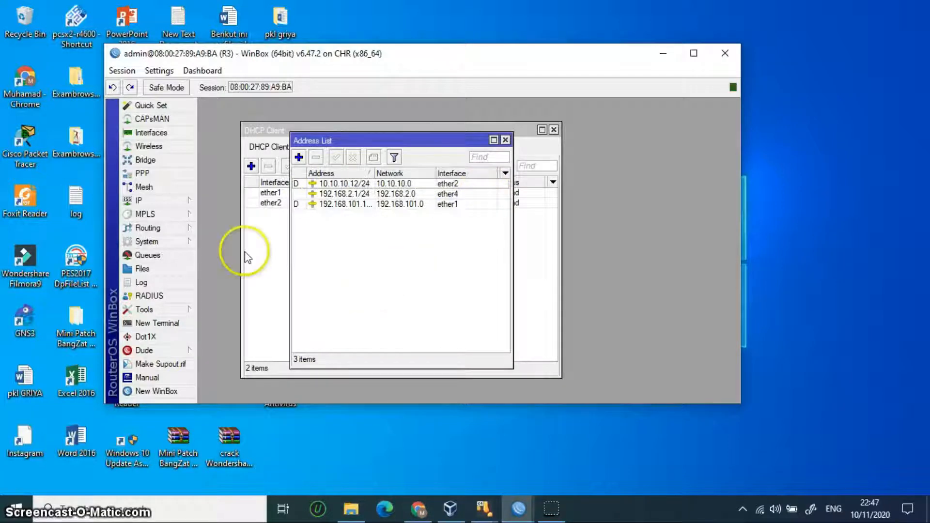
click(163, 199)
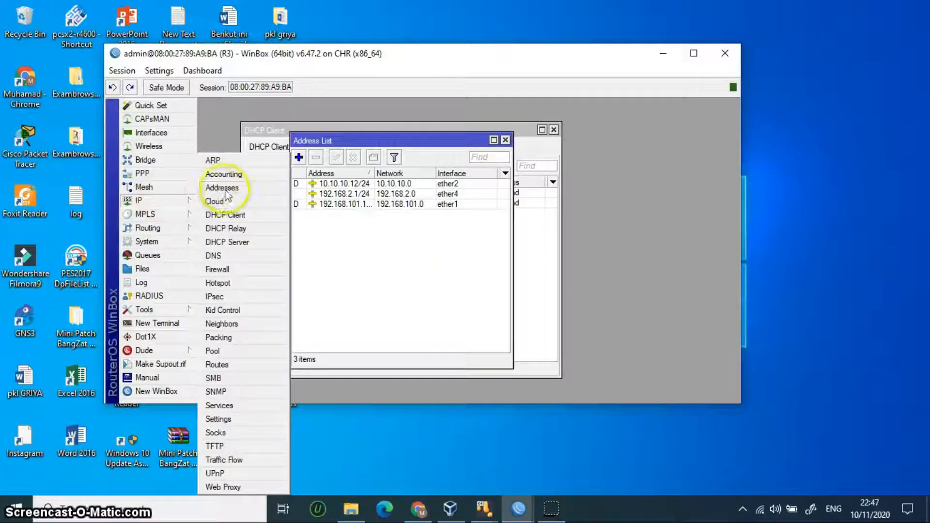
click(243, 242)
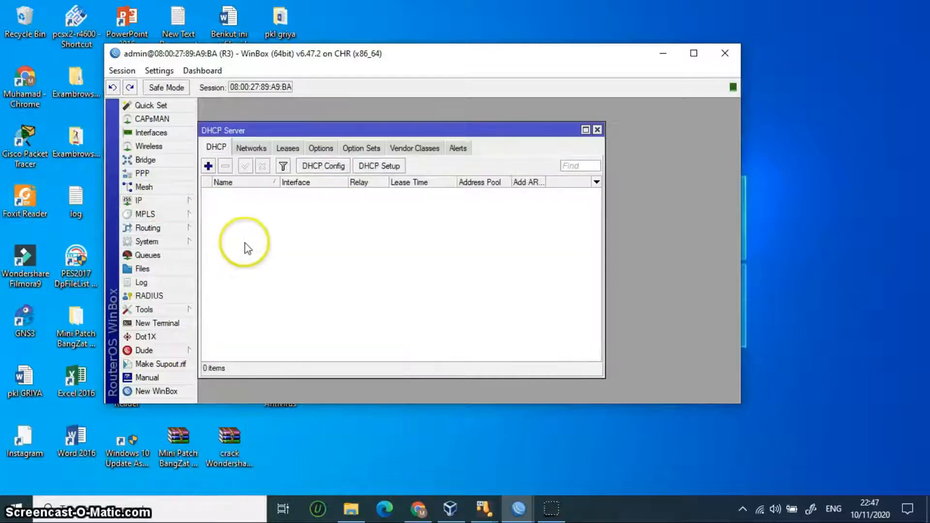
Step: Run DHCP Setup on ether4 with all defaults, creating dhcp1 with pool dhcp_pool9
click(378, 168)
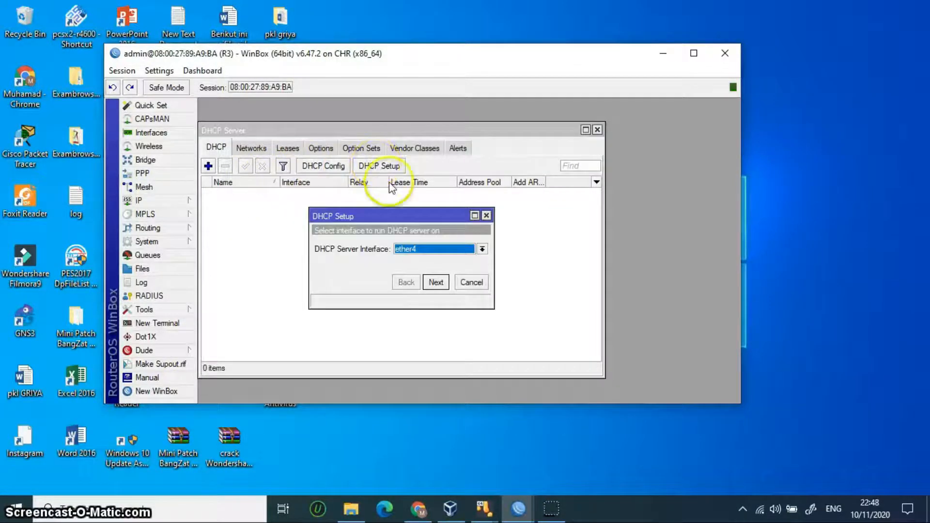
click(440, 283)
click(440, 282)
click(439, 282)
click(436, 282)
click(435, 283)
click(435, 283)
click(469, 246)
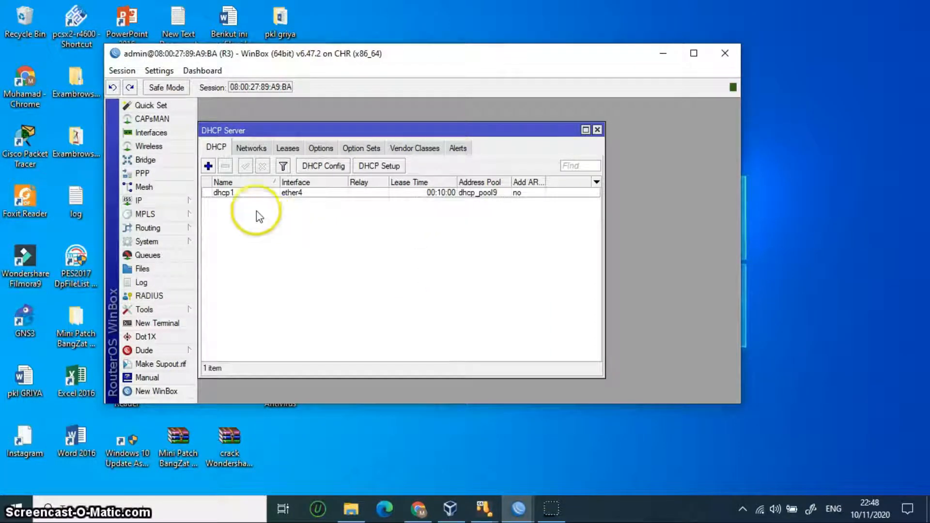
click(167, 175)
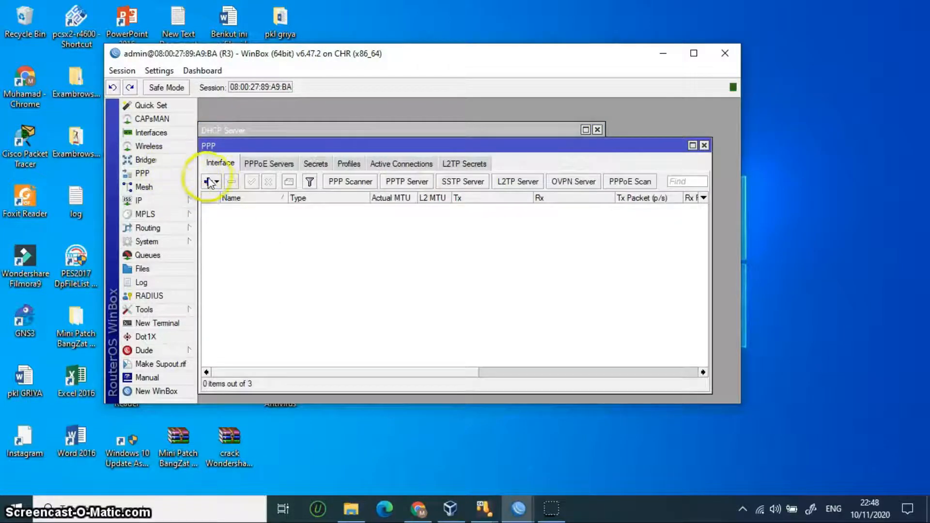
Step: Create a new L2TP client interface renamed from l2tp-out1 to kumil2tp
click(215, 183)
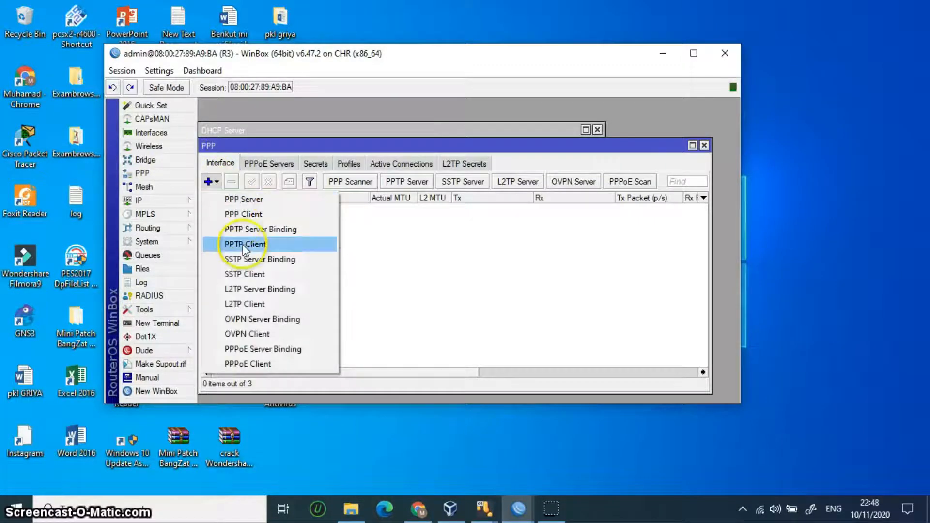
click(255, 303)
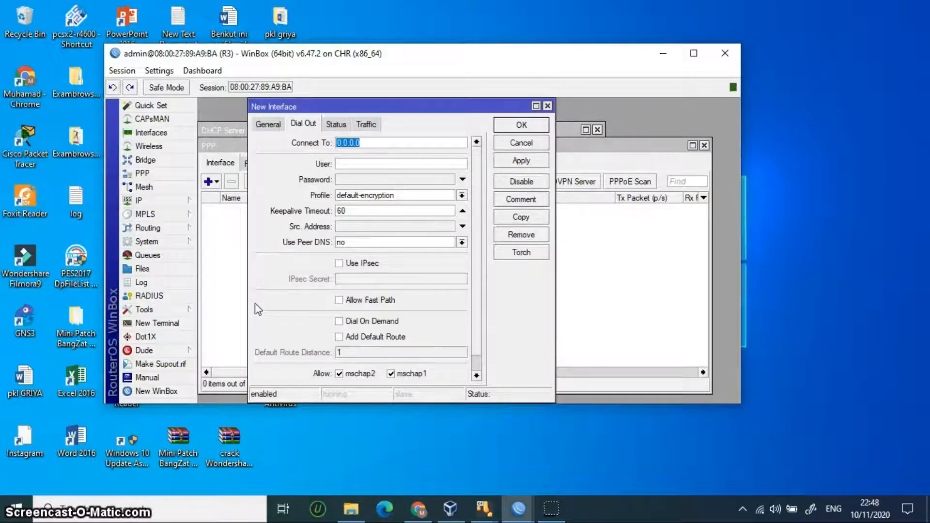
click(268, 125)
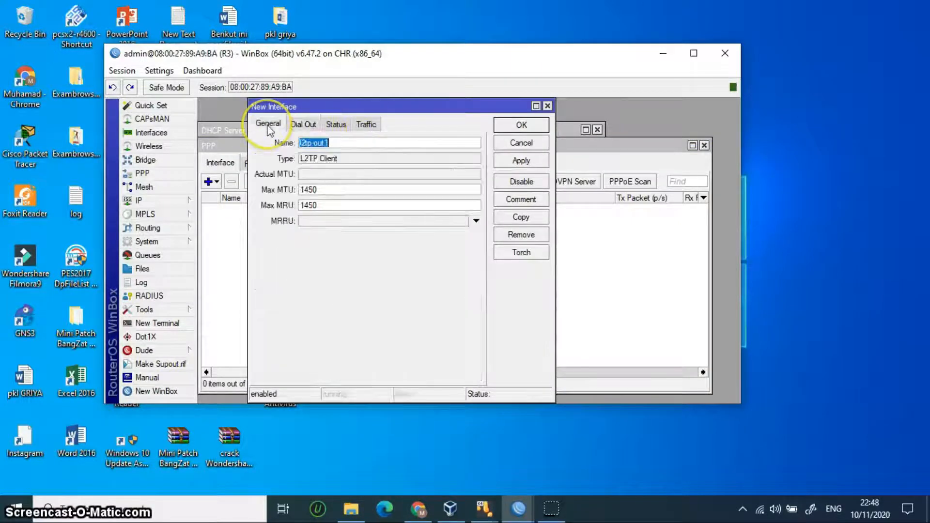
click(336, 143)
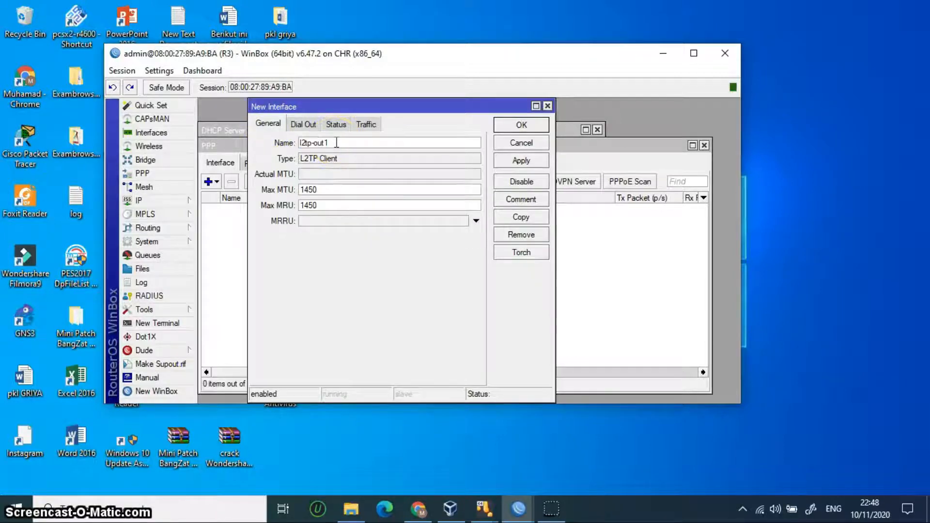
key(BackSpace)
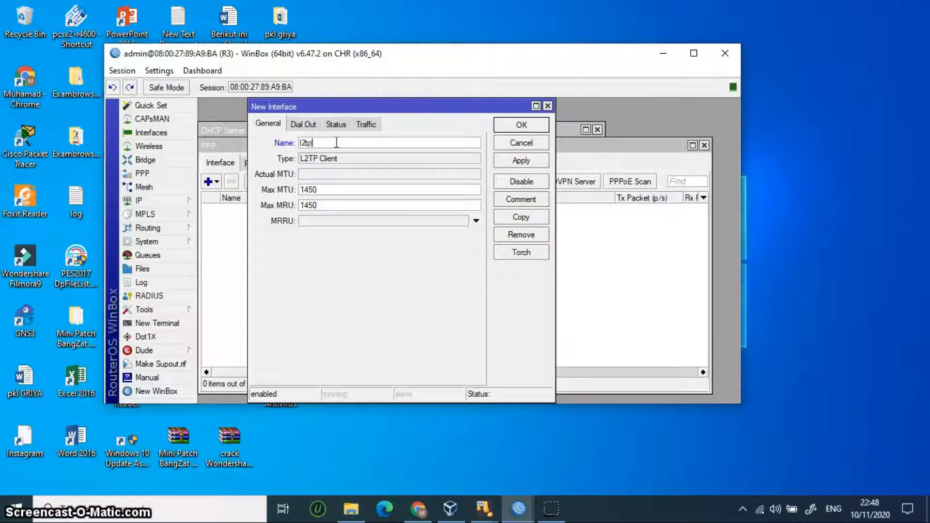
text(kumi)
text(2t)
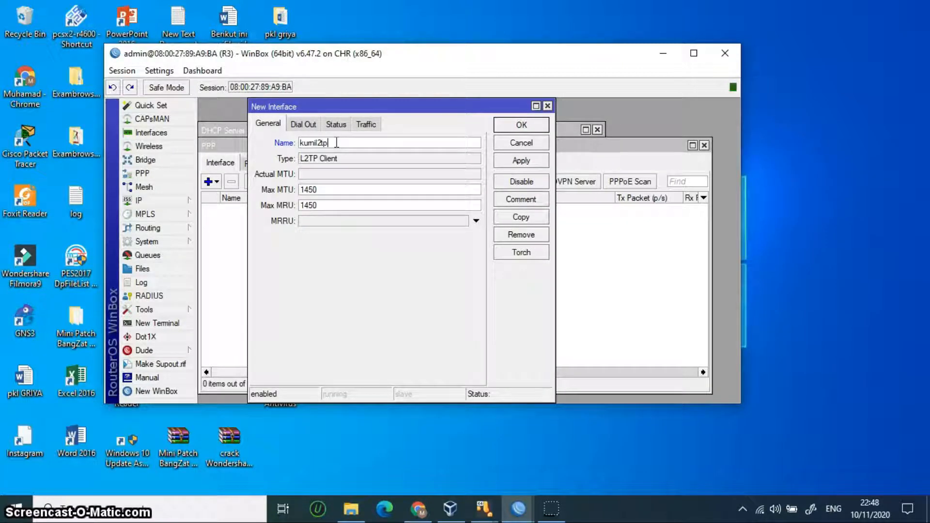
click(303, 124)
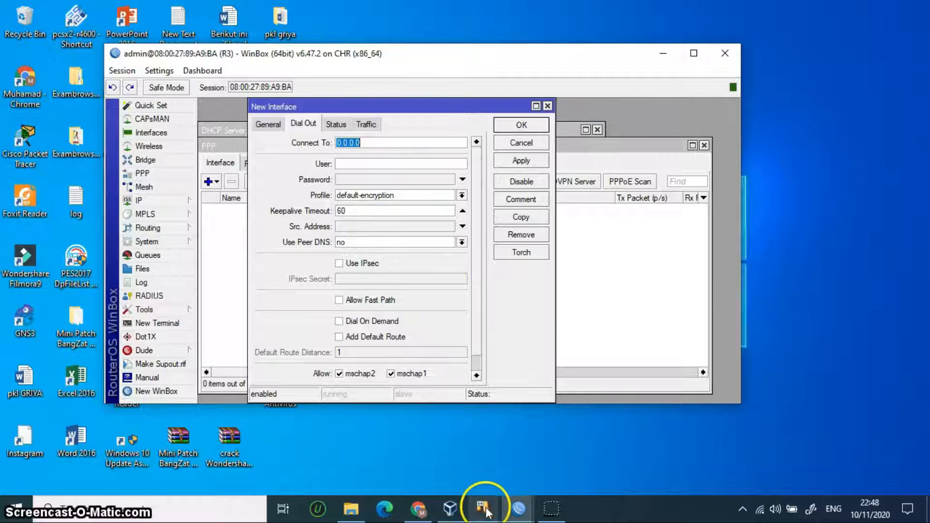
Step: Check R2's address list for 10.10.10.11, then return to R3's L2TP client
mouse_move(518, 510)
mouse_move(514, 442)
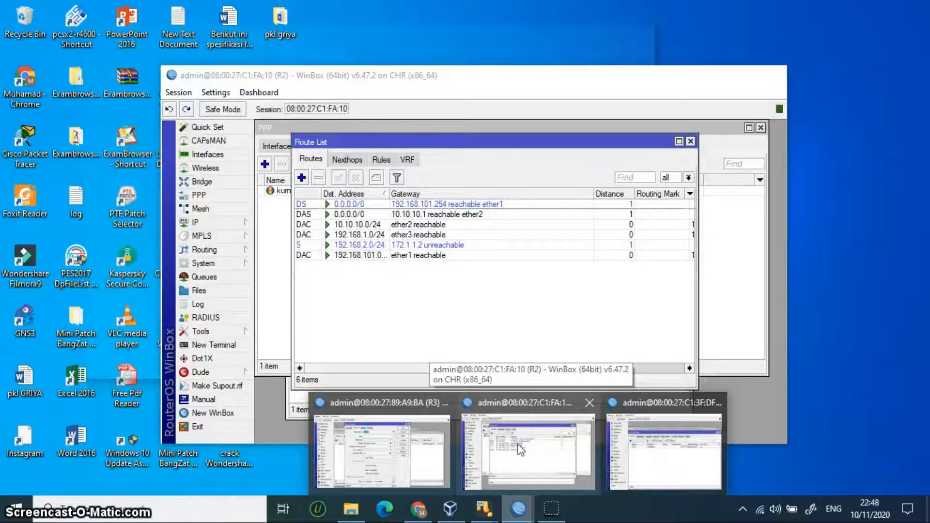
click(518, 443)
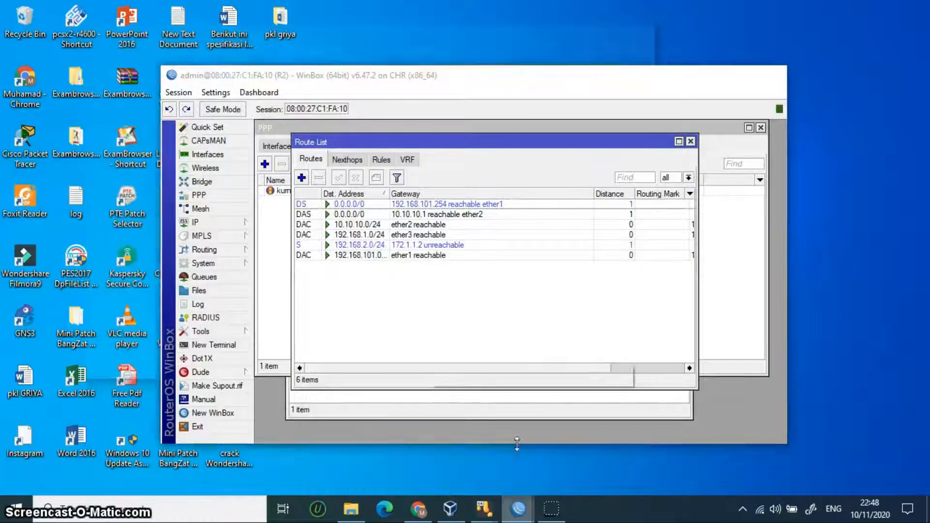
click(203, 222)
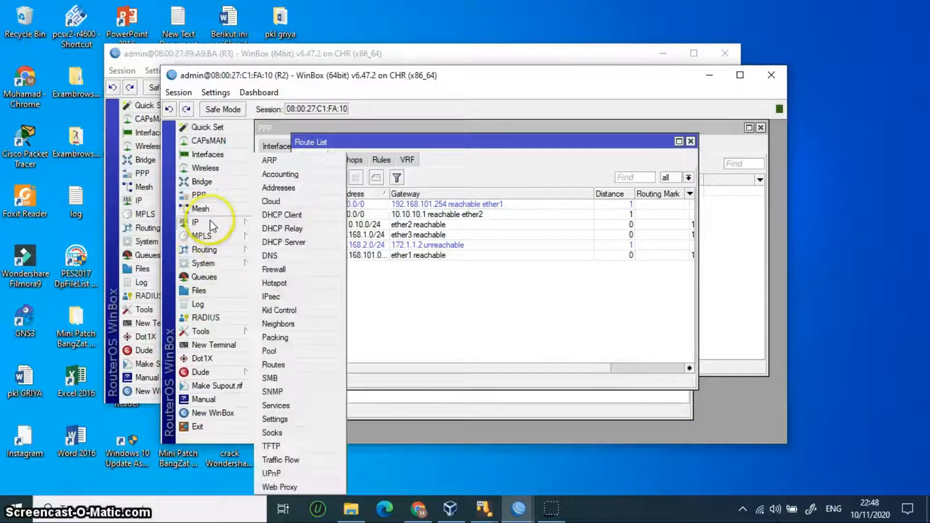
click(271, 188)
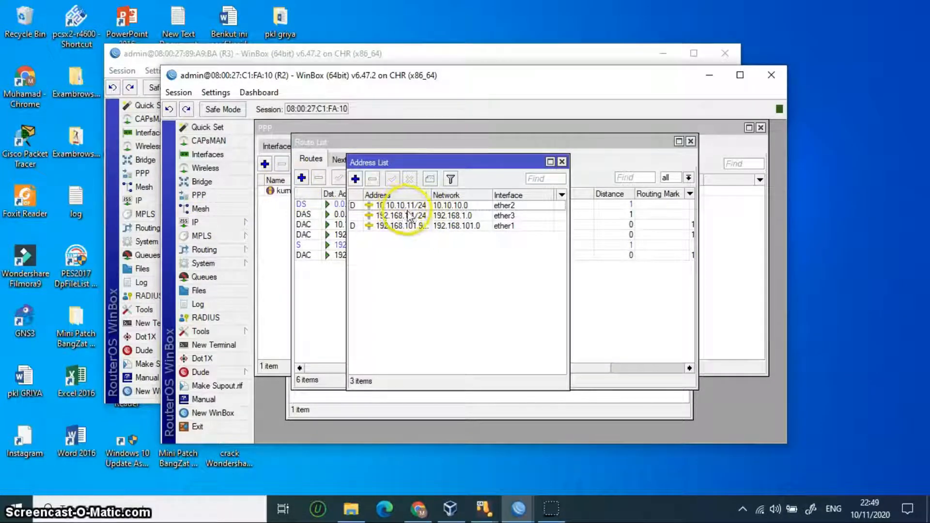
click(362, 55)
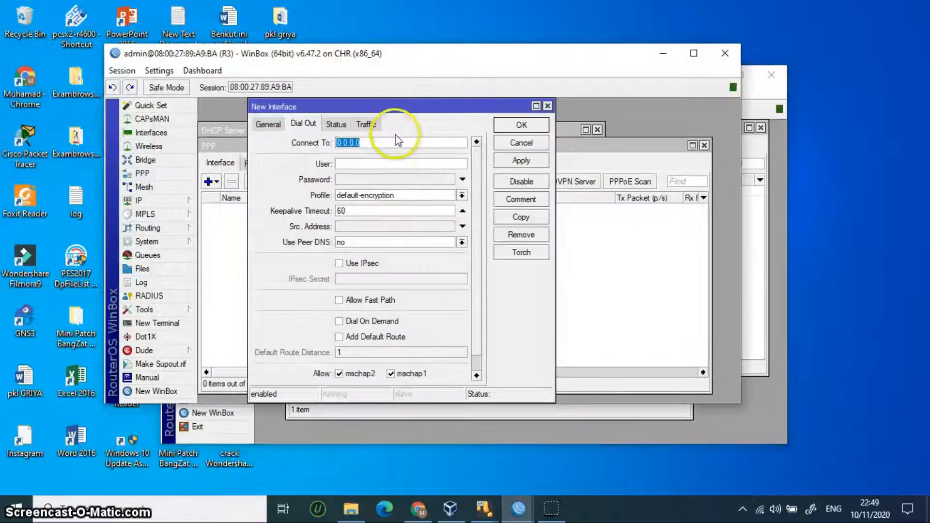
Step: Point the L2TP client at 10.10.10.11 with the login user and password, and save it
key(BackSpace)
text(10.1)
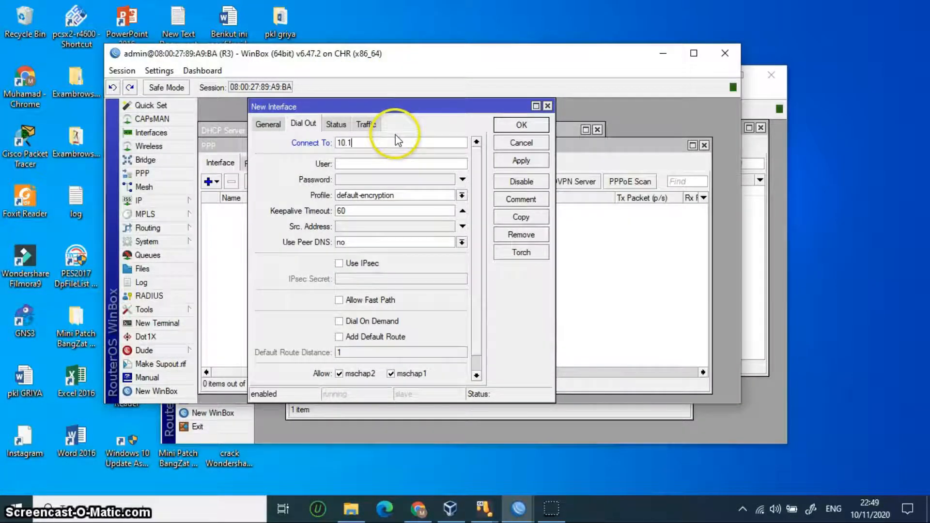
text(0.10.1)
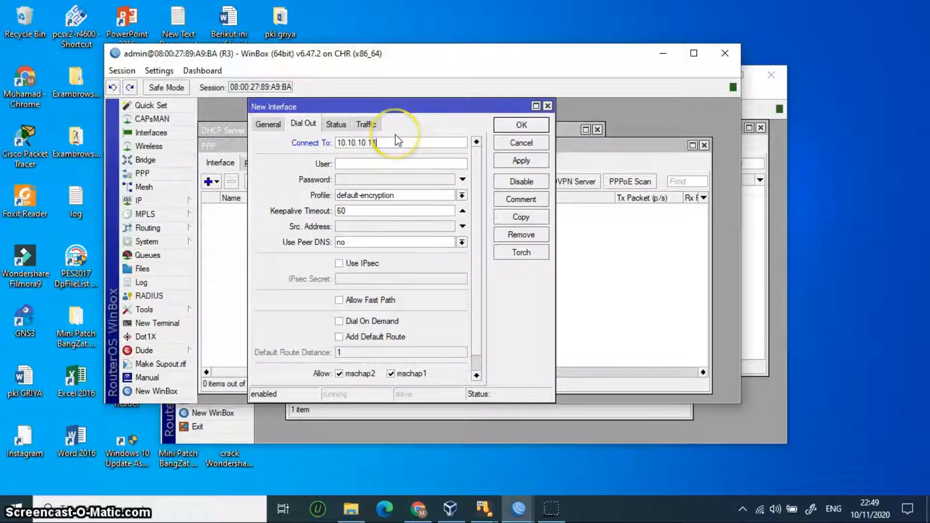
click(387, 153)
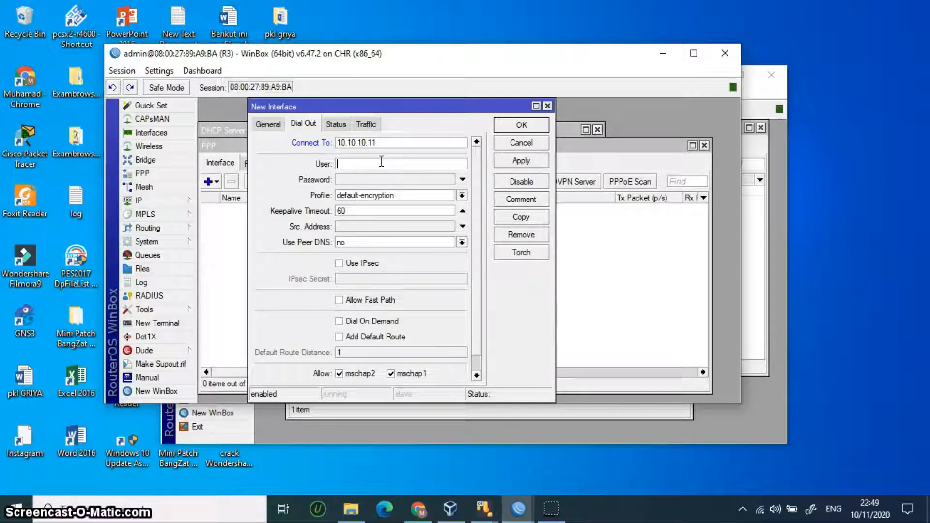
text(kumil2tp)
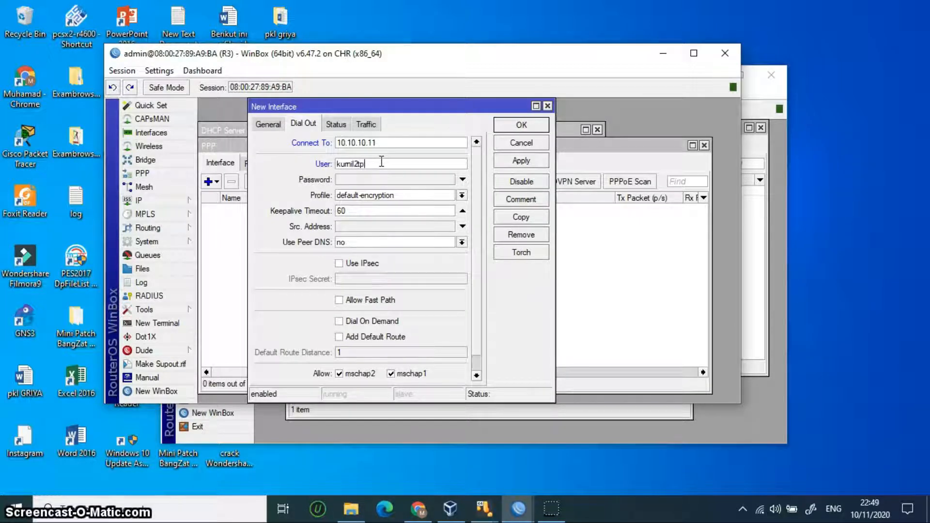
click(369, 180)
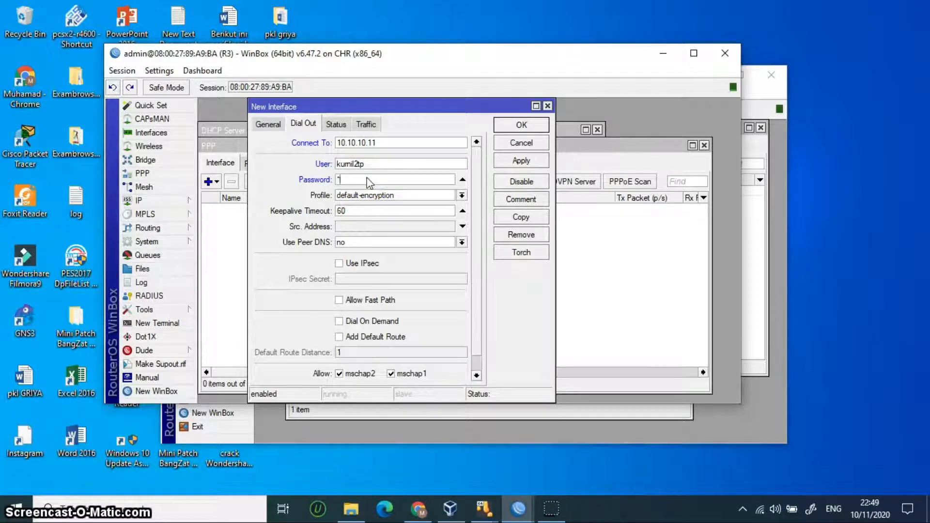
key(BackSpace)
key(BackSpace)
key(BackSpace)
key(BackSpace)
text(**)
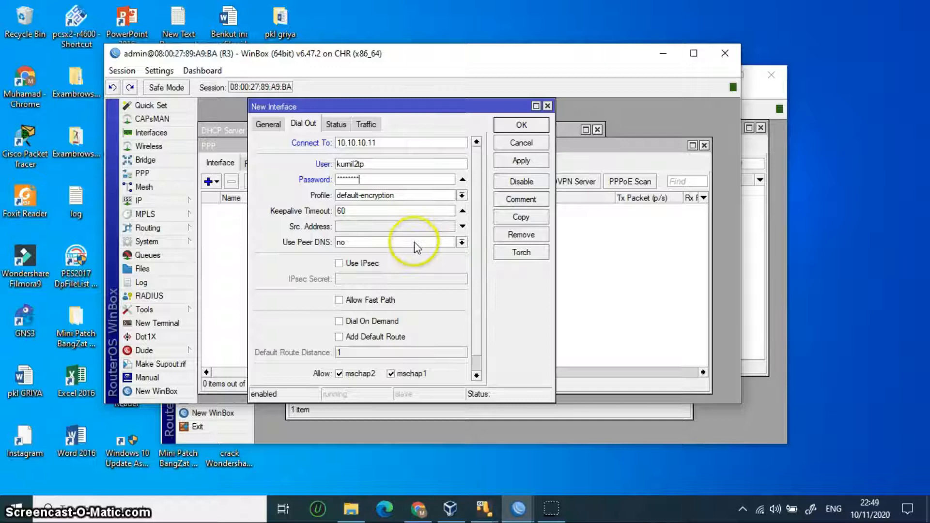
click(521, 160)
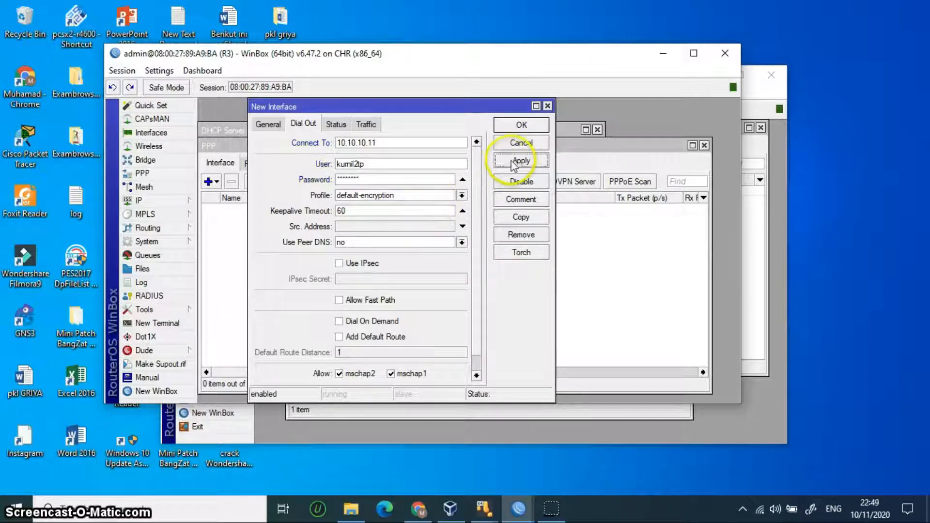
click(520, 125)
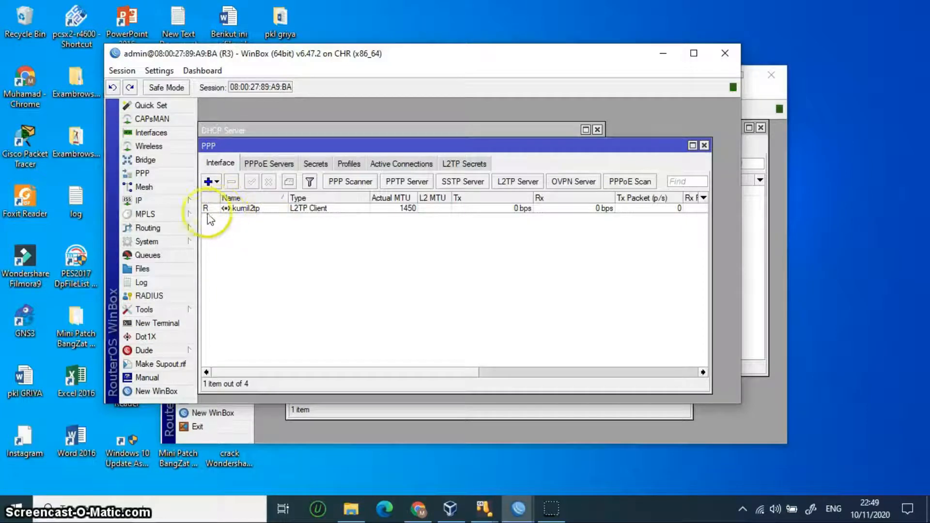
Step: Confirm R3 received 172.1.1.2 in its address list, then open the route list
click(168, 200)
click(222, 188)
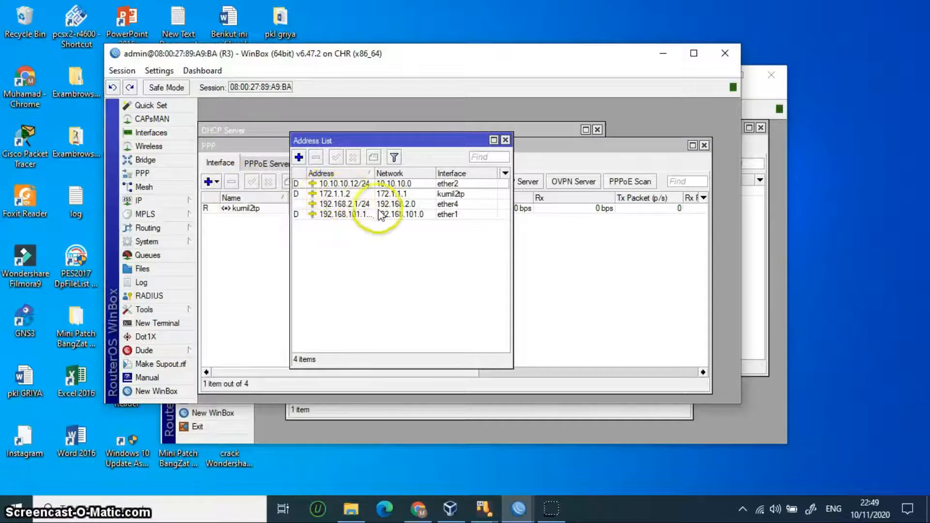
click(598, 265)
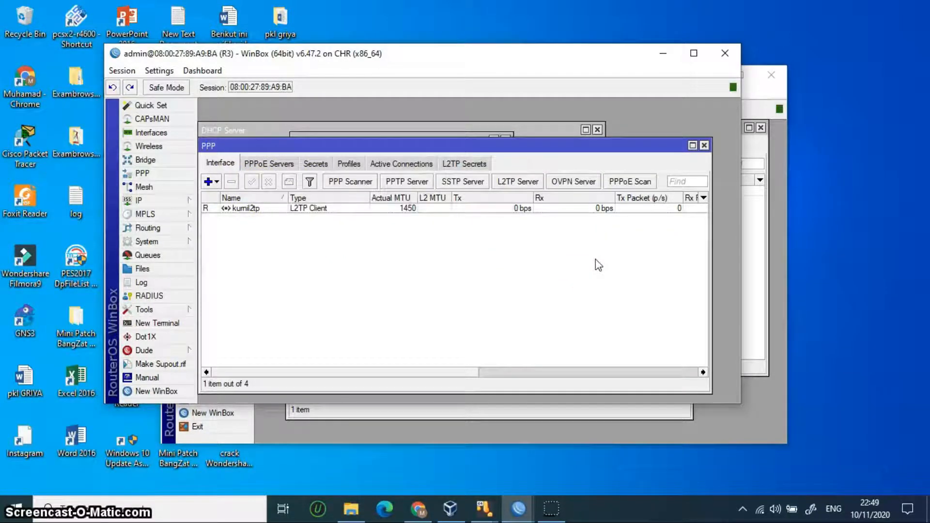
click(326, 271)
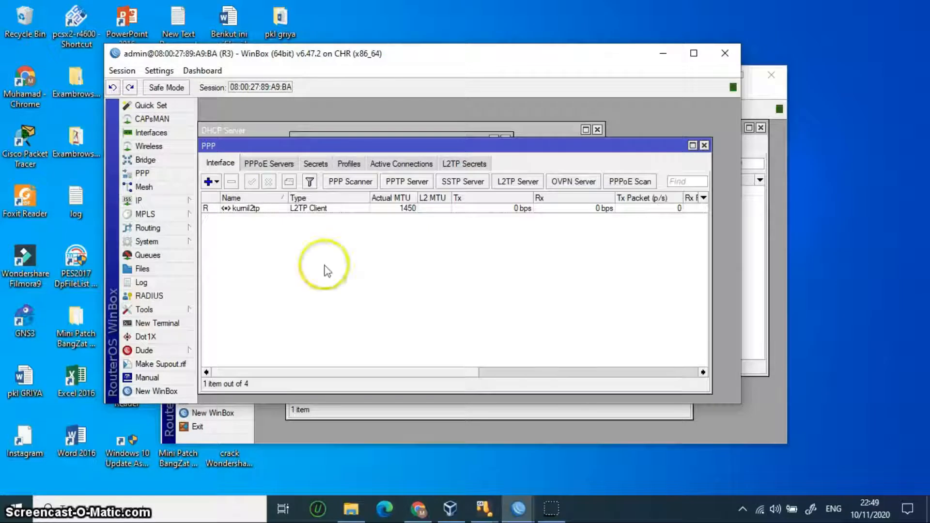
click(154, 201)
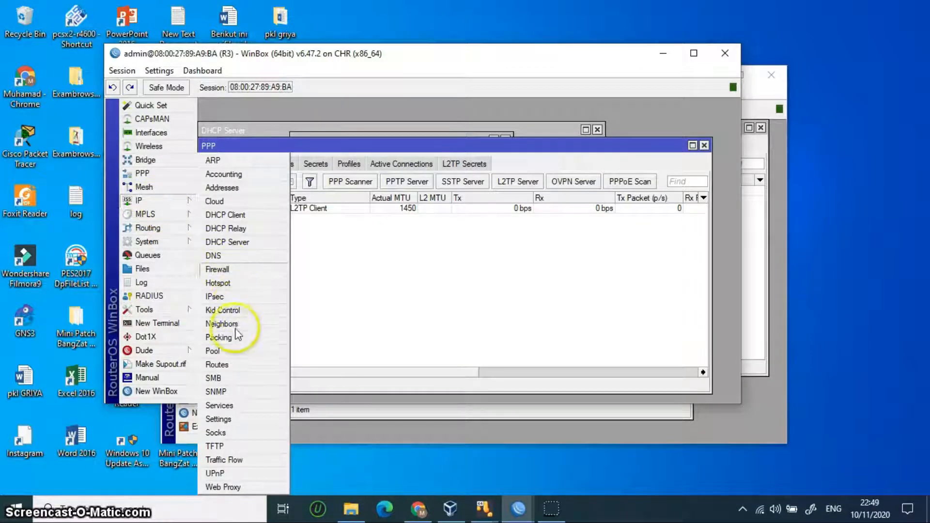
click(223, 365)
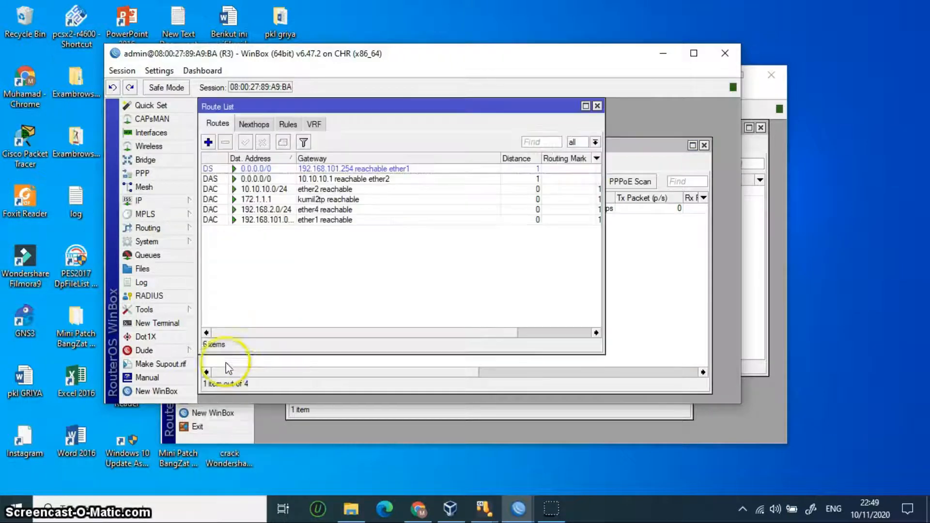
Step: Add a static route to 192.168.1.0/24 via gateway 172.1.1.1
click(209, 141)
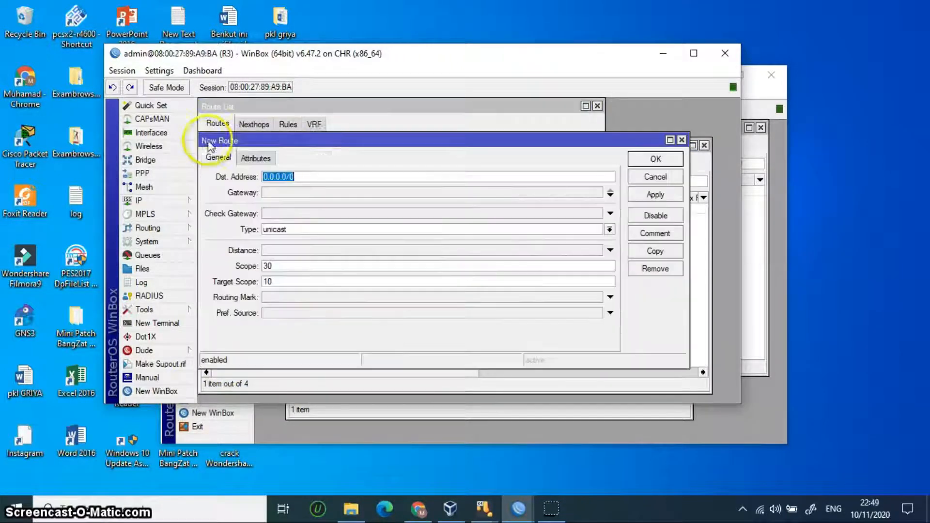
key(BackSpace)
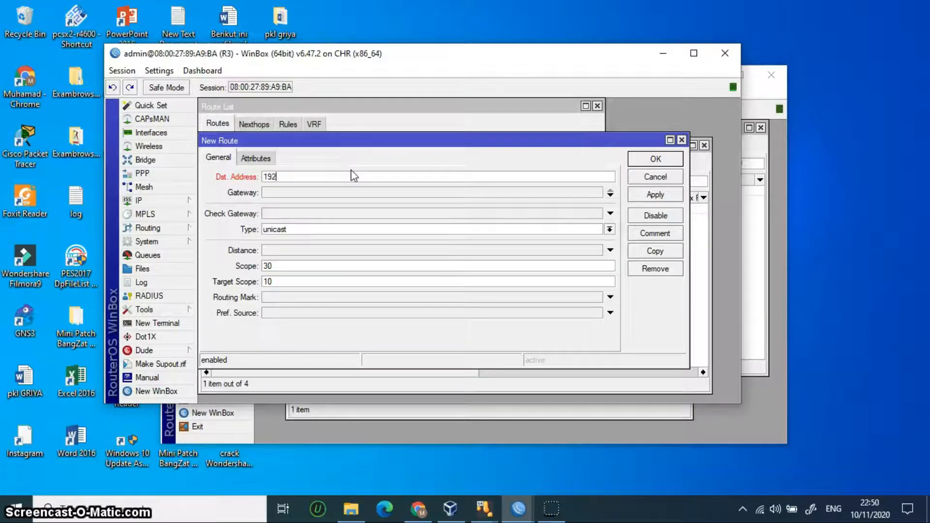
text(192.1)
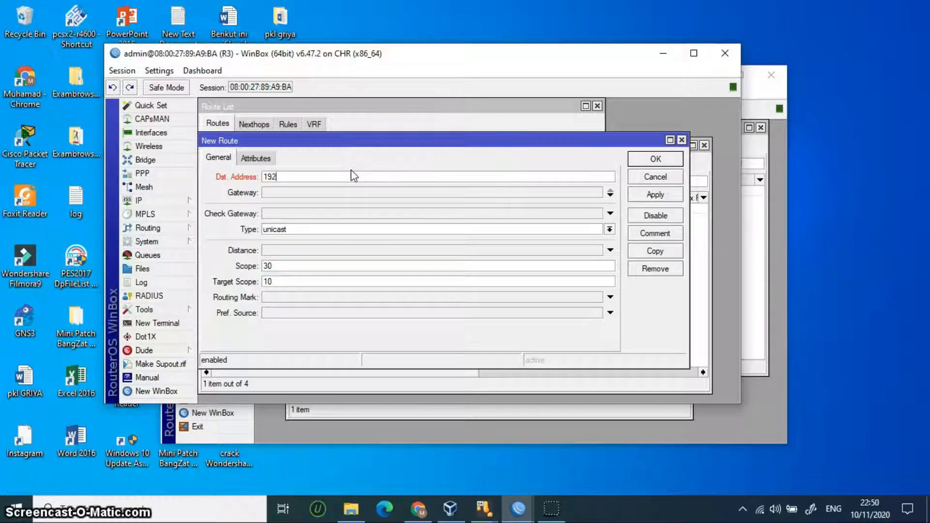
text(68.1.0)
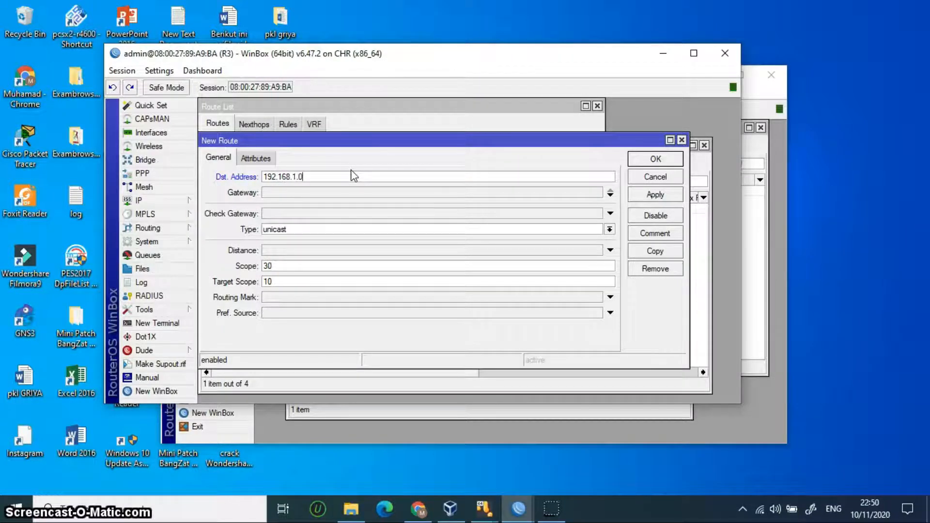
text(/24)
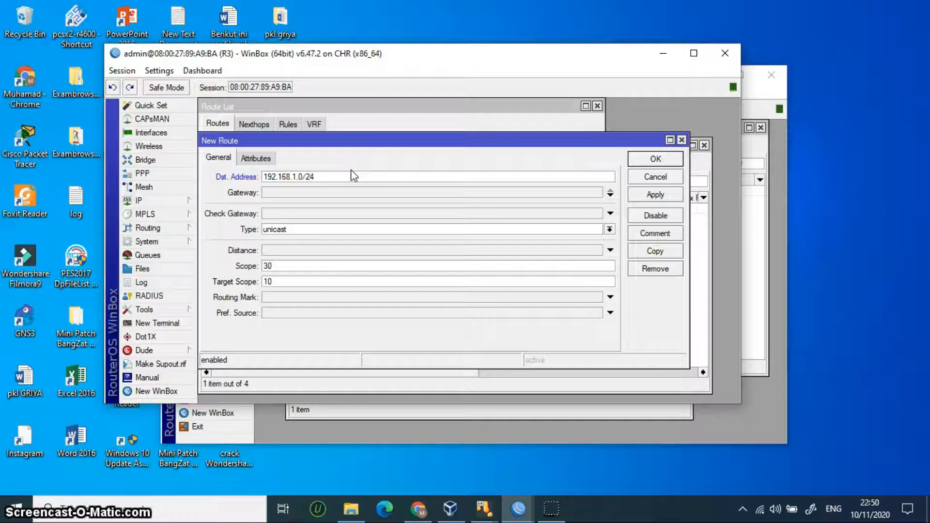
click(300, 192)
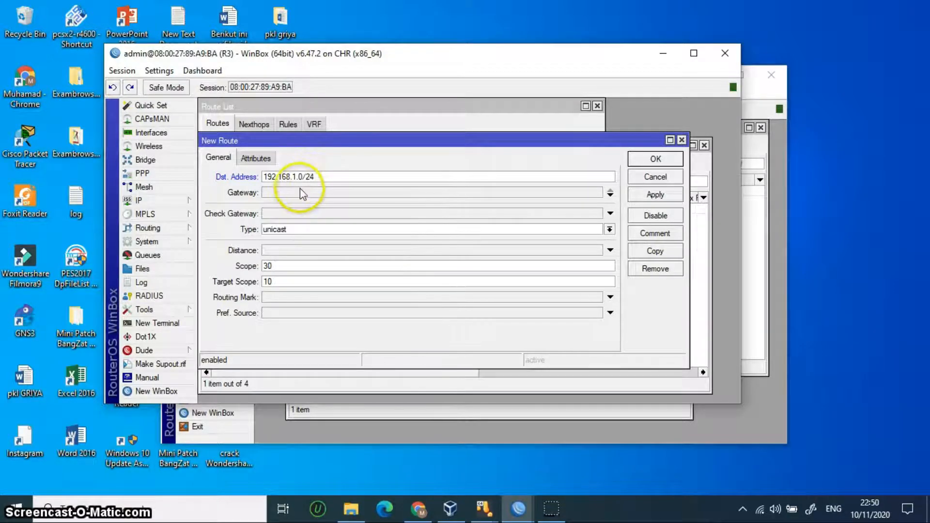
click(301, 191)
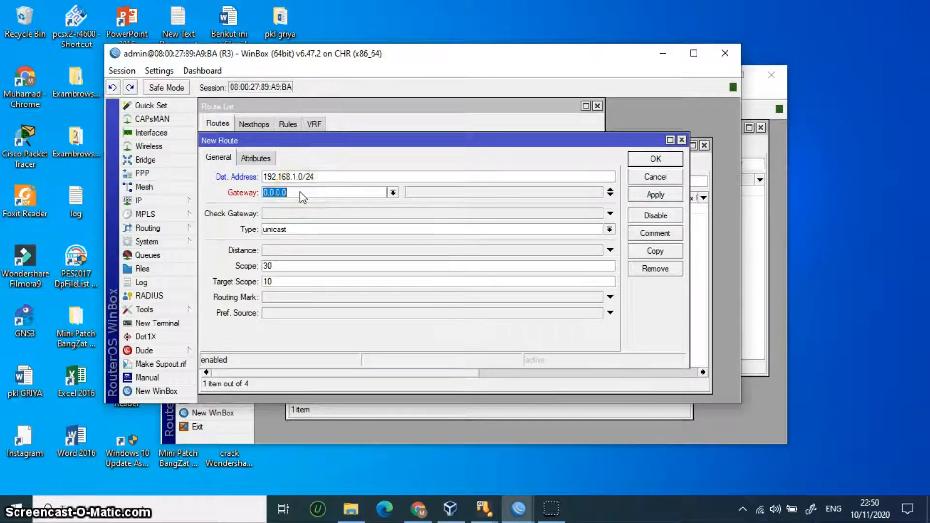
key(BackSpace)
text(172.16)
key(BackSpace)
text(1.1)
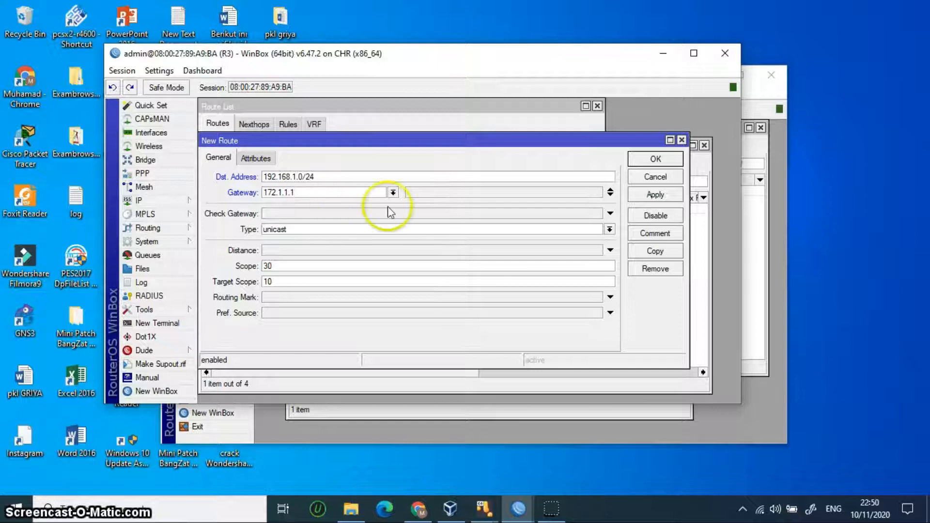
click(655, 194)
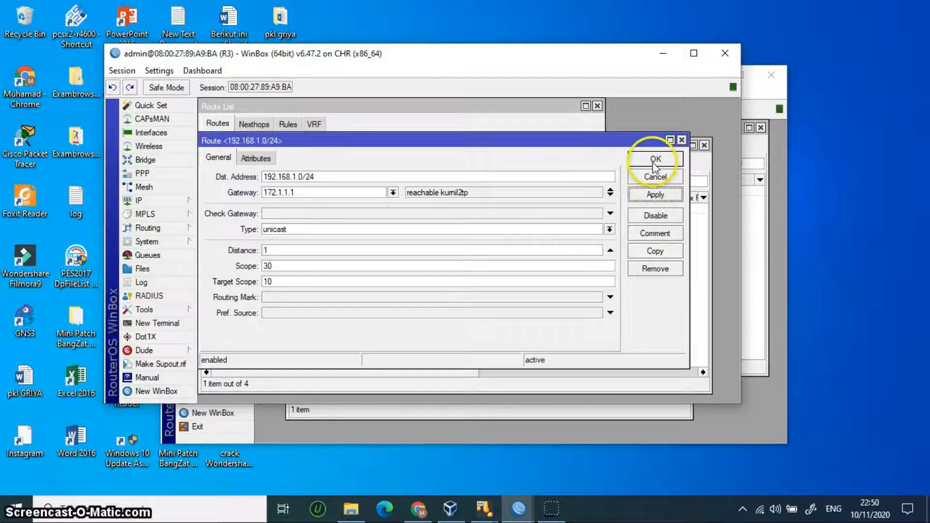
click(655, 159)
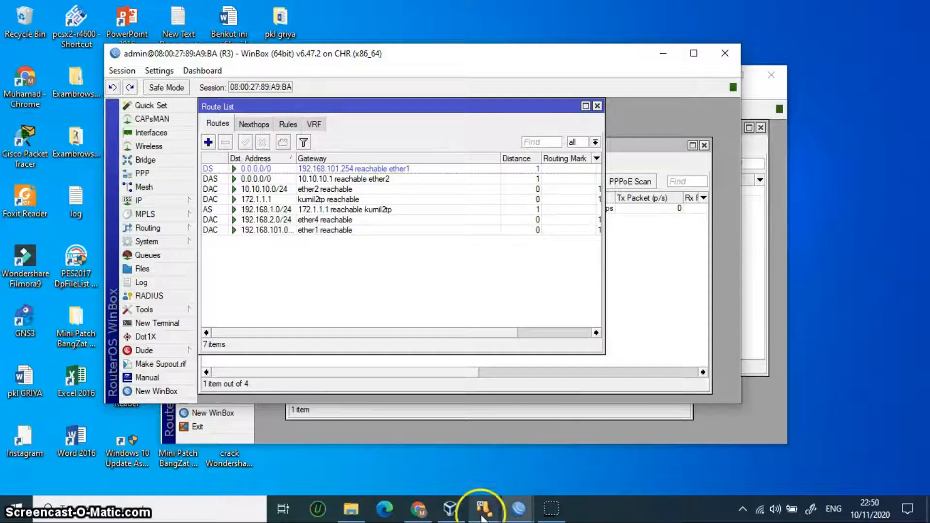
Step: Run ip add p on the ClientR2 console, showing dynamic 10.10.10.10/24 on ether3, then return to the routers
mouse_move(483, 508)
mouse_move(621, 484)
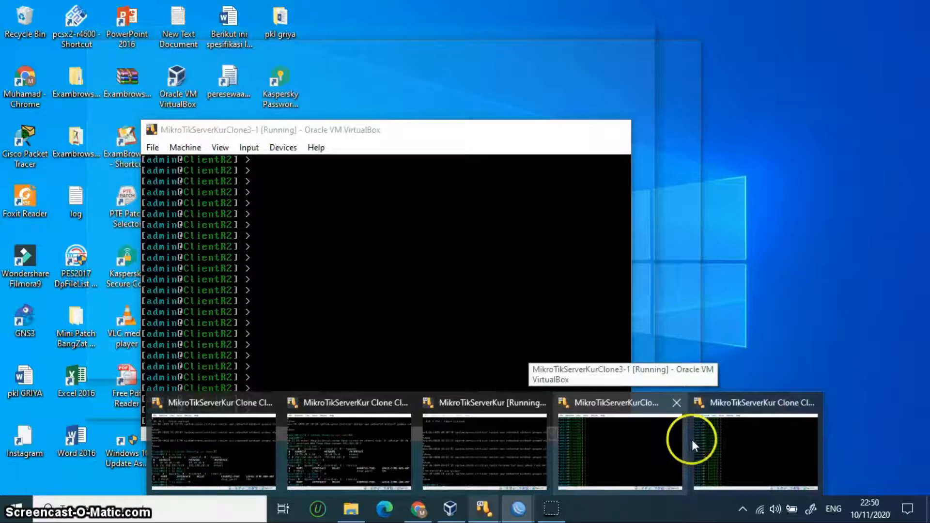
click(649, 449)
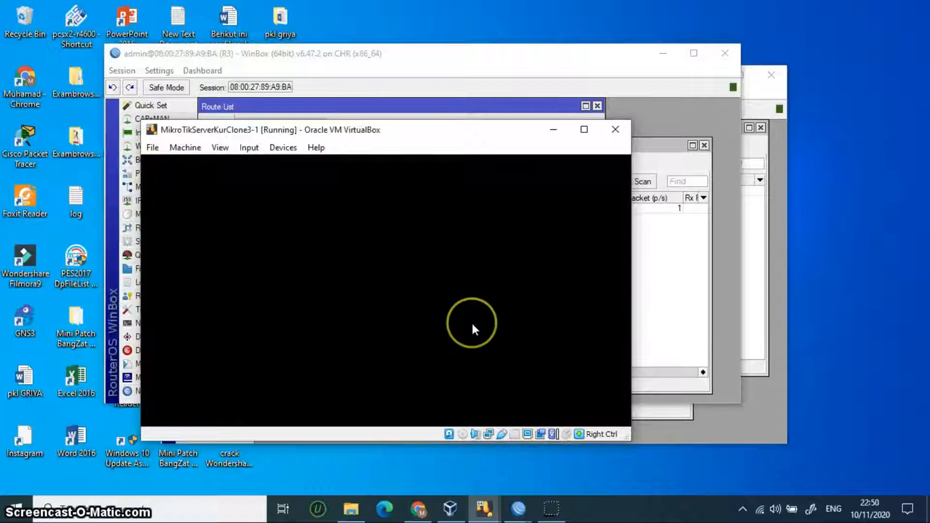
key(Return)
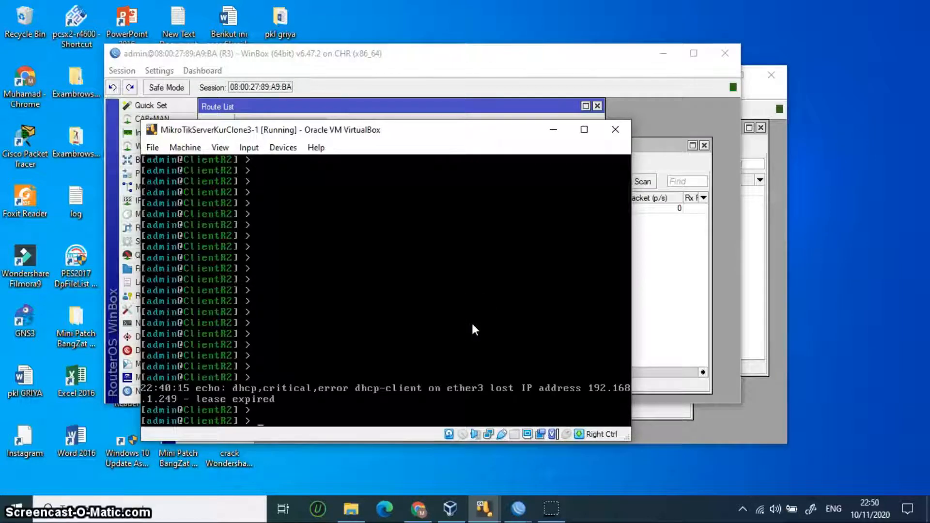
text(ip add p)
key(Return)
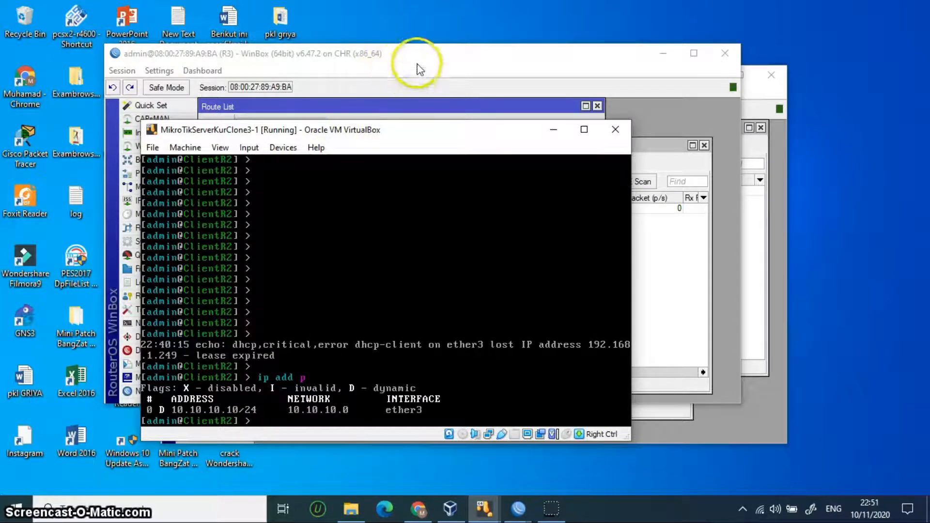
drag(426, 59, 393, 48)
click(743, 266)
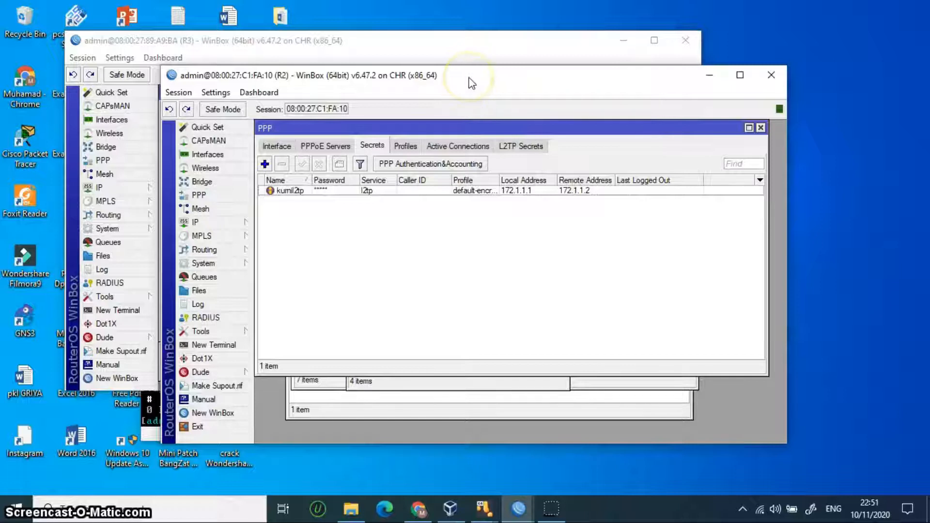
drag(471, 84, 539, 59)
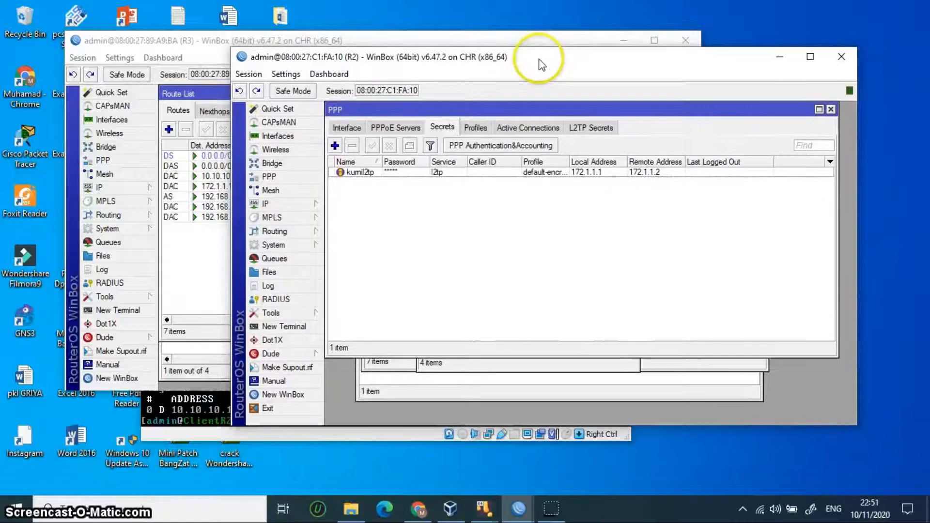
click(620, 41)
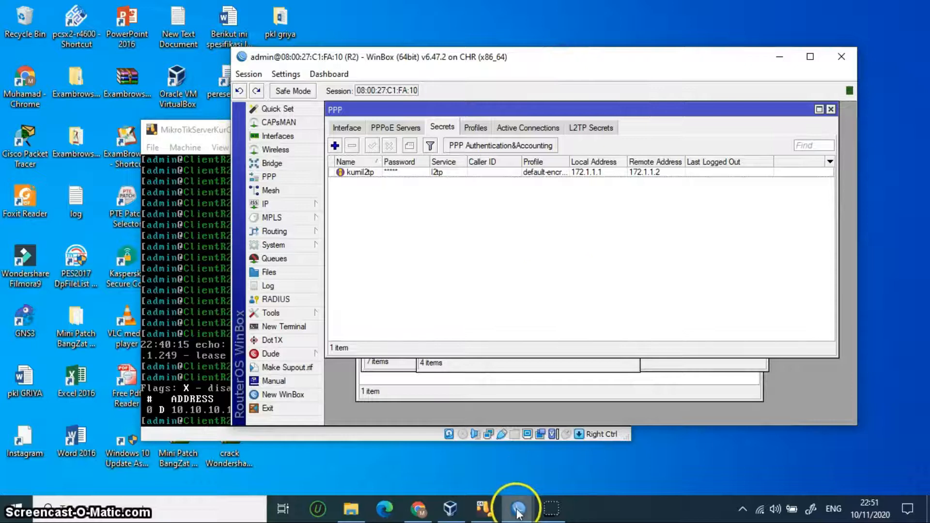
mouse_move(516, 506)
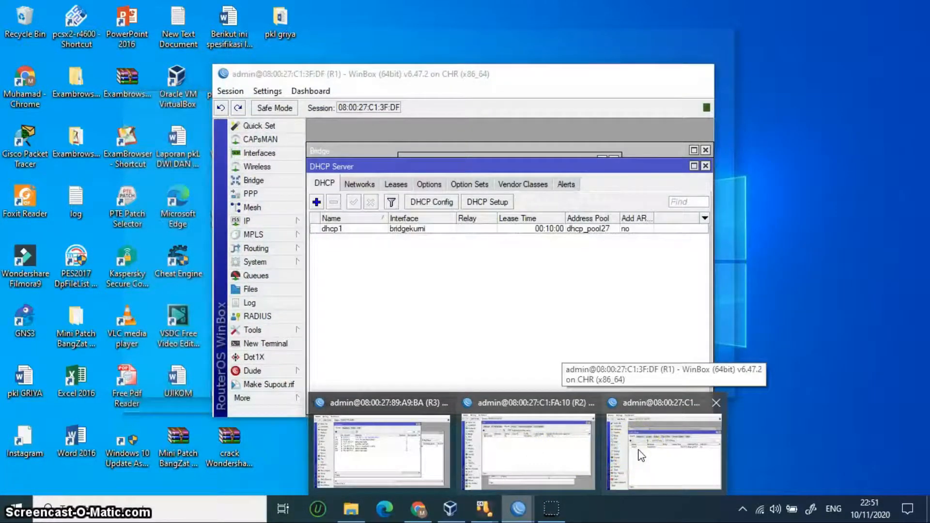
click(641, 455)
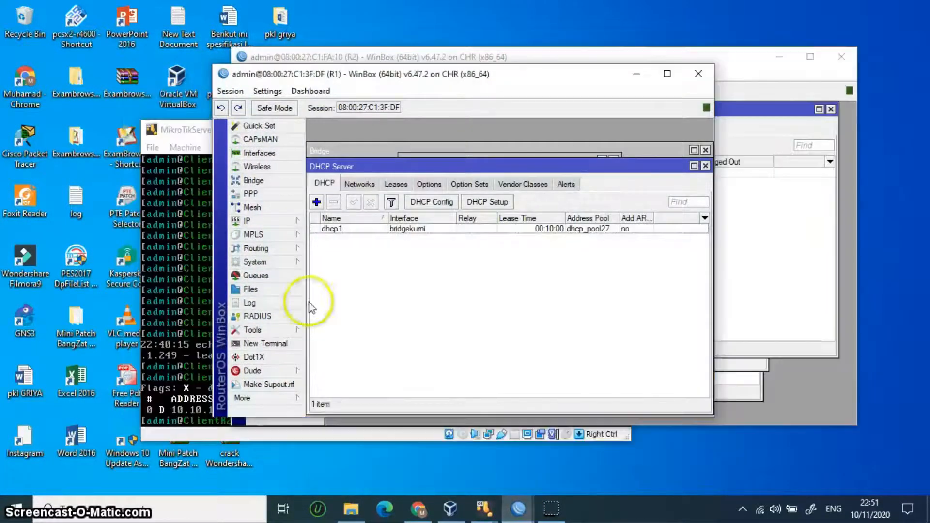
click(271, 221)
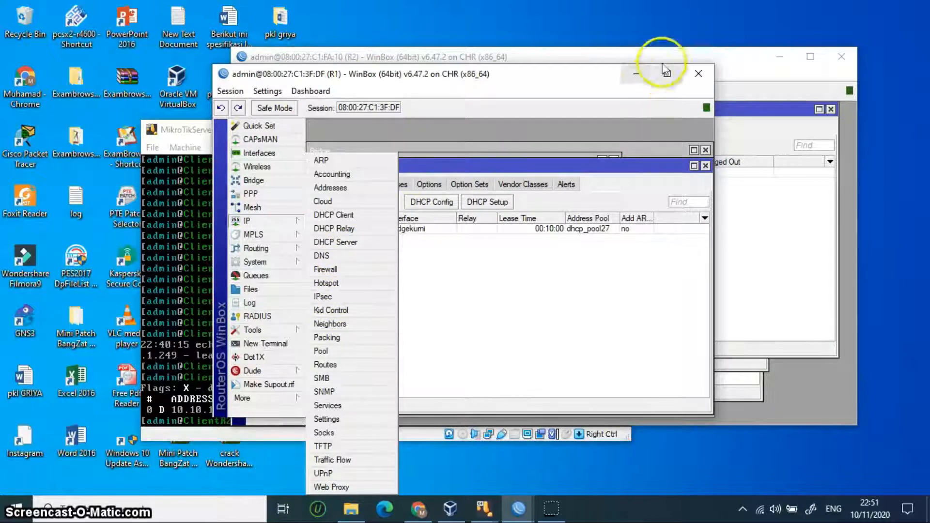
click(640, 76)
mouse_move(522, 514)
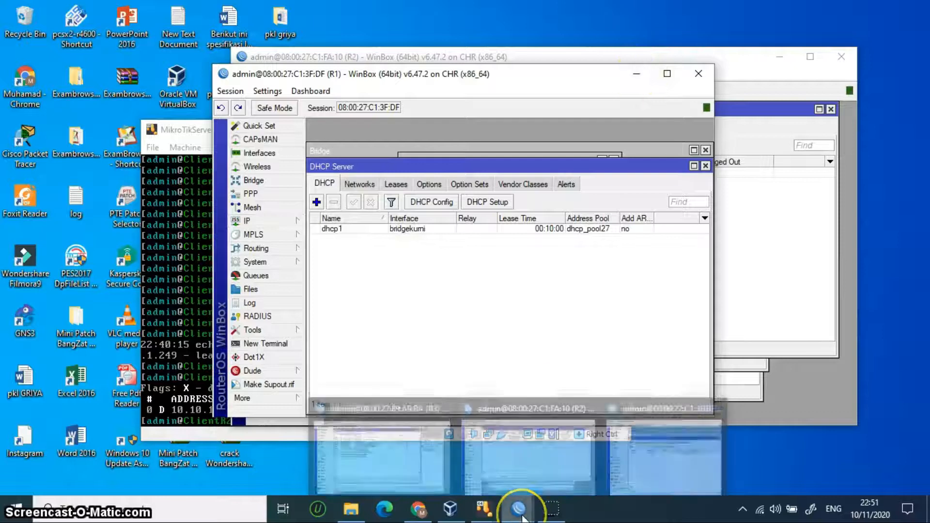
click(685, 434)
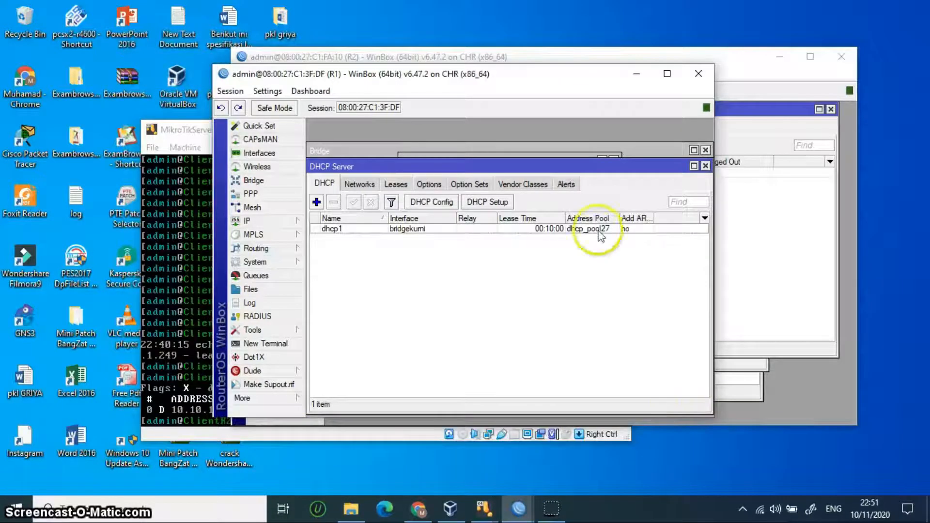
click(637, 74)
mouse_move(517, 507)
click(392, 461)
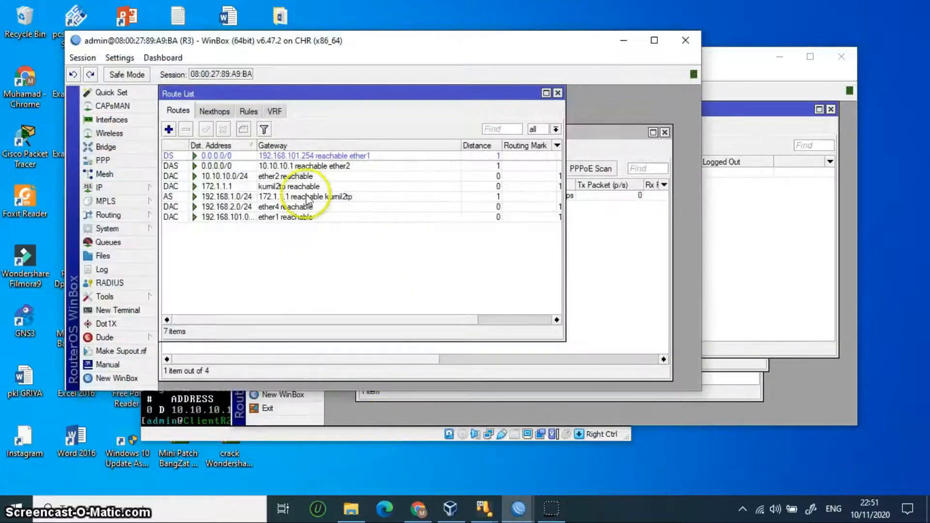
Step: Disable R3's dhcp1 DHCP server on ether4 under IP > DHCP Server
click(113, 187)
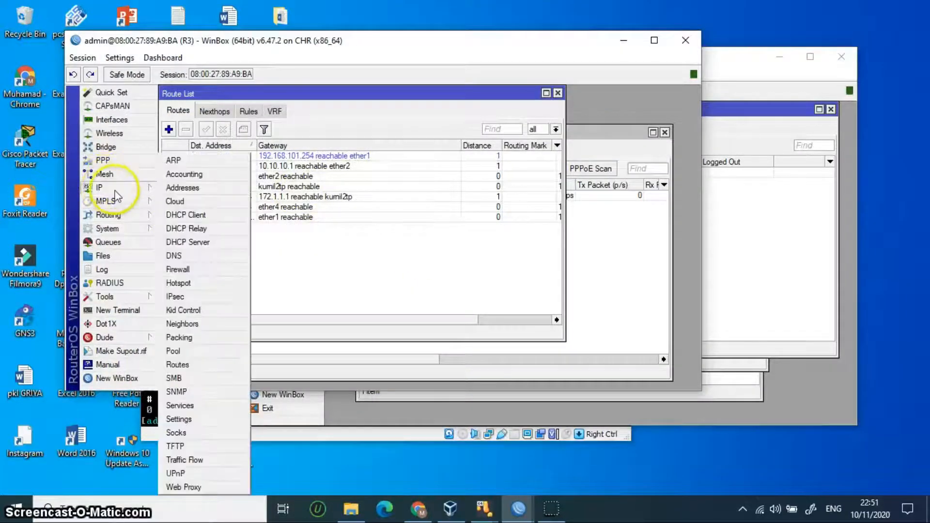
click(187, 242)
click(200, 181)
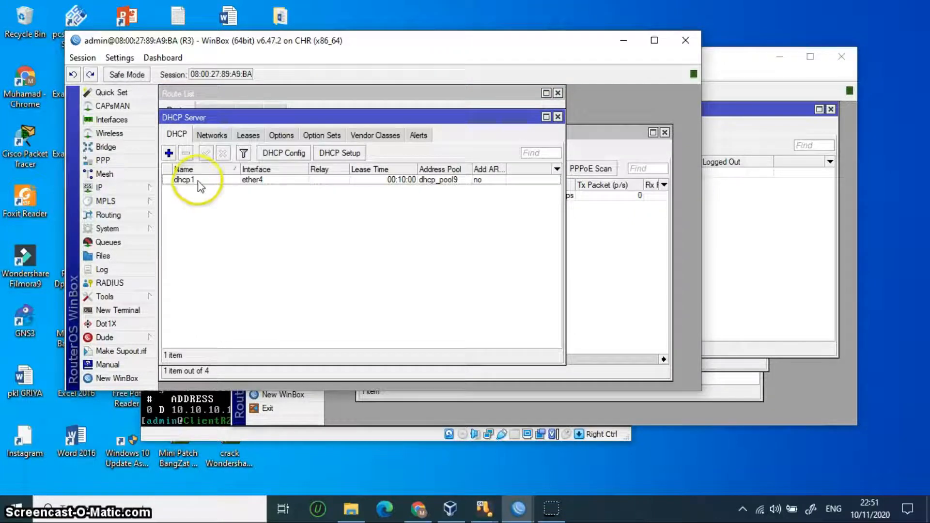
click(206, 154)
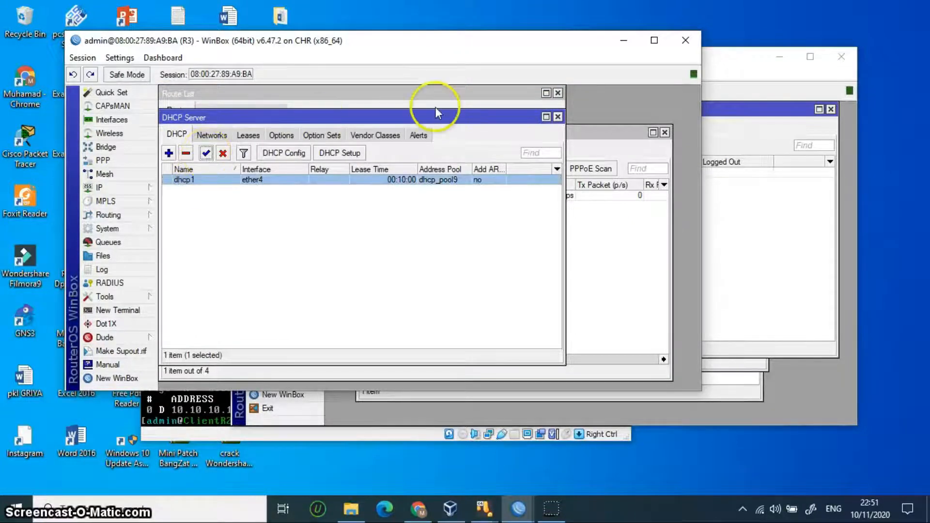
click(223, 154)
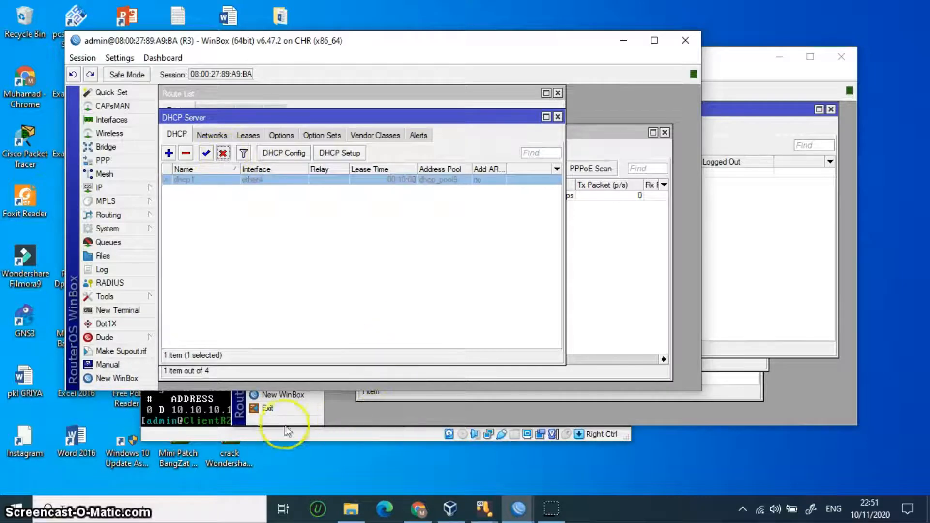
Step: Return to the ClientR2 console, dismiss the mouse-capture notice, and enter 'ip add re 0'
click(204, 405)
click(414, 366)
text(i)
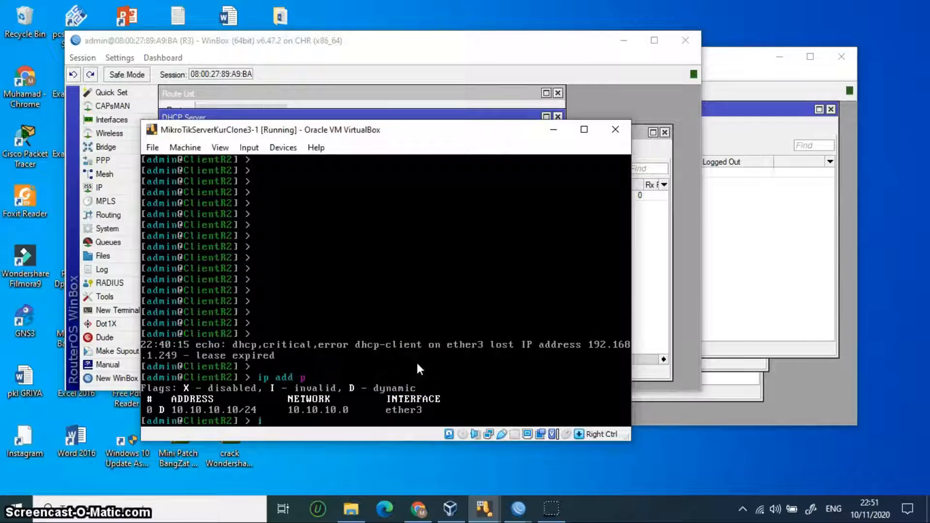
text(p add re 0)
Step: Remove ClientR2's address entry 0, confirm the address list is empty, and list its DHCP clients
key(Return)
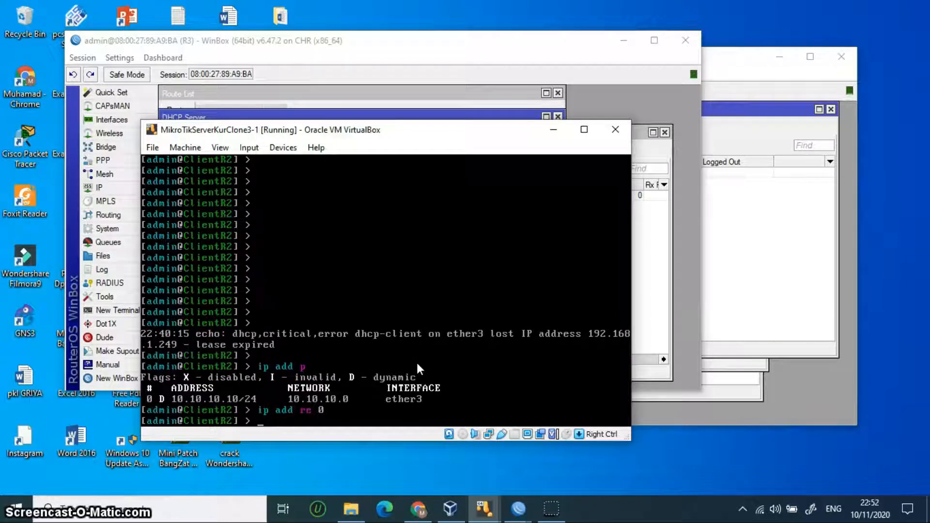
key(Up)
key(Up)
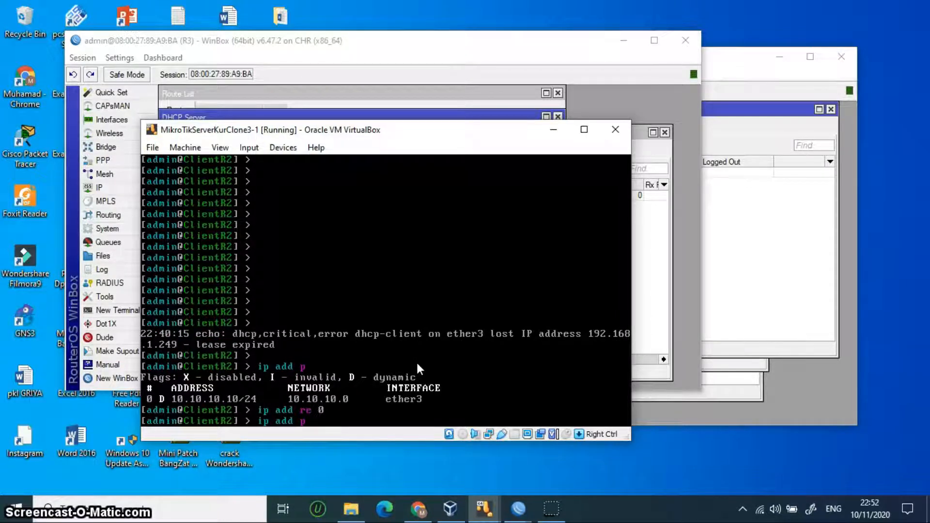
key(Return)
key(Up)
key(Up)
key(BackSpace)
key(BackSpace)
key(BackSpace)
key(BackSpace)
key(BackSpace)
key(BackSpace)
key(BackSpace)
key(BackSpace)
key(BackSpace)
text(dhcp-client p)
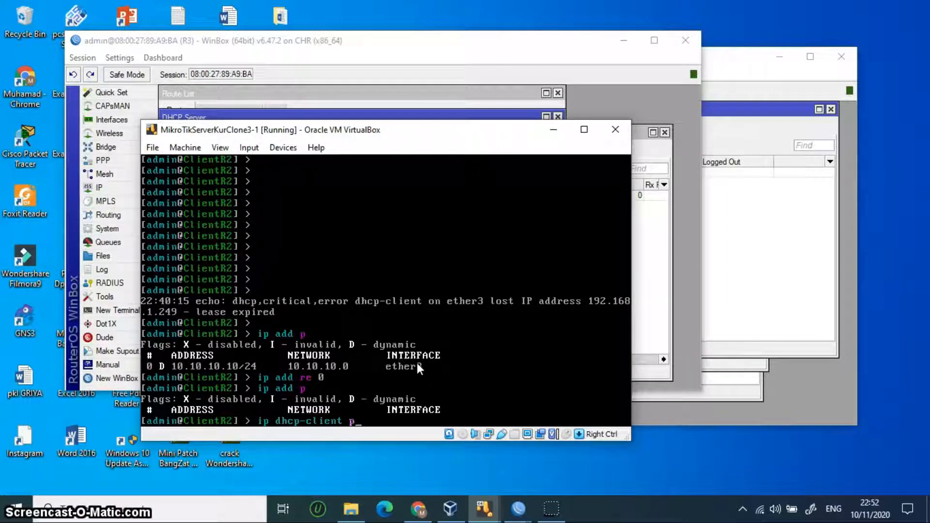
key(Return)
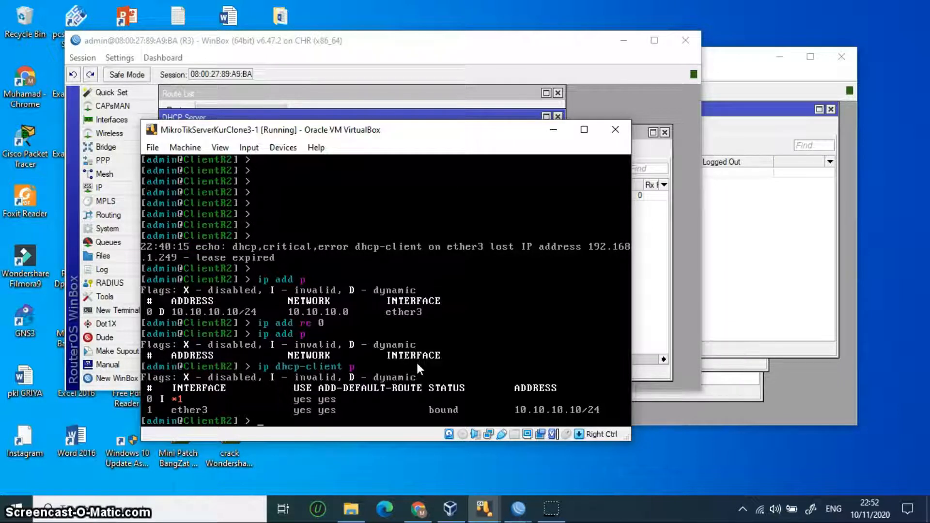
Step: Remove DHCP client entry 1, then recheck the DHCP client and IP address lists
key(Up)
key(BackSpace)
text(re 1)
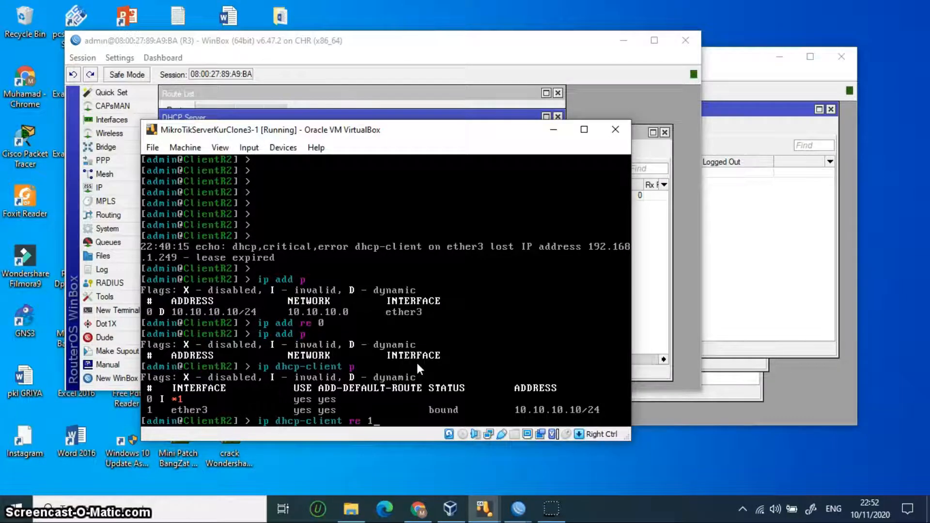
key(Return)
key(Up)
key(Up)
key(Return)
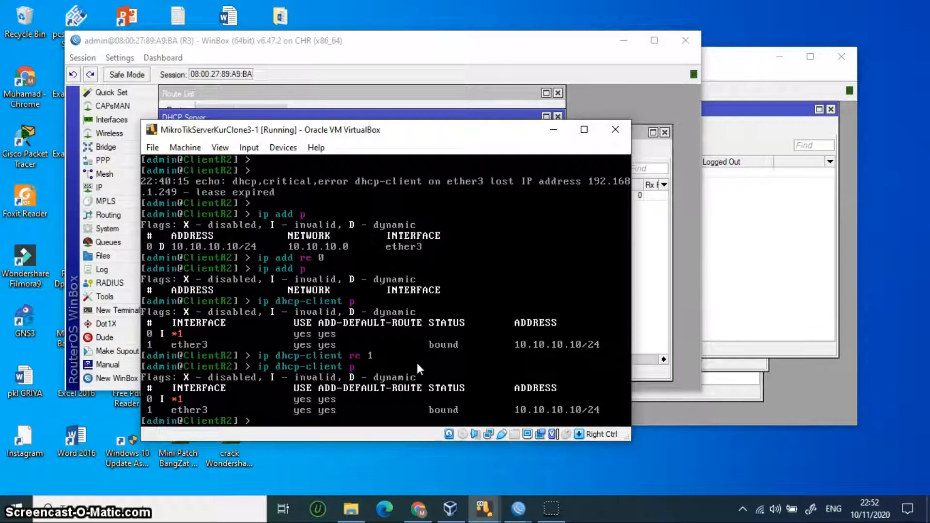
key(Up)
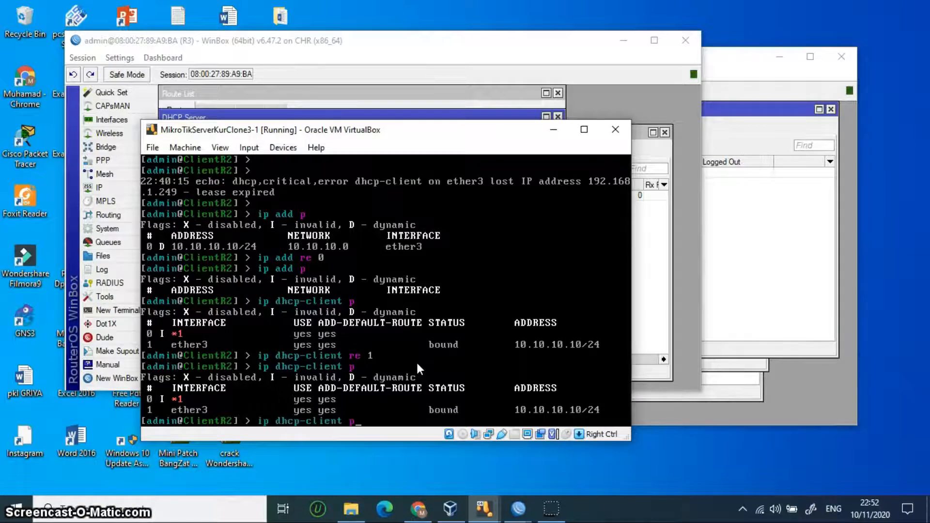
key(Down)
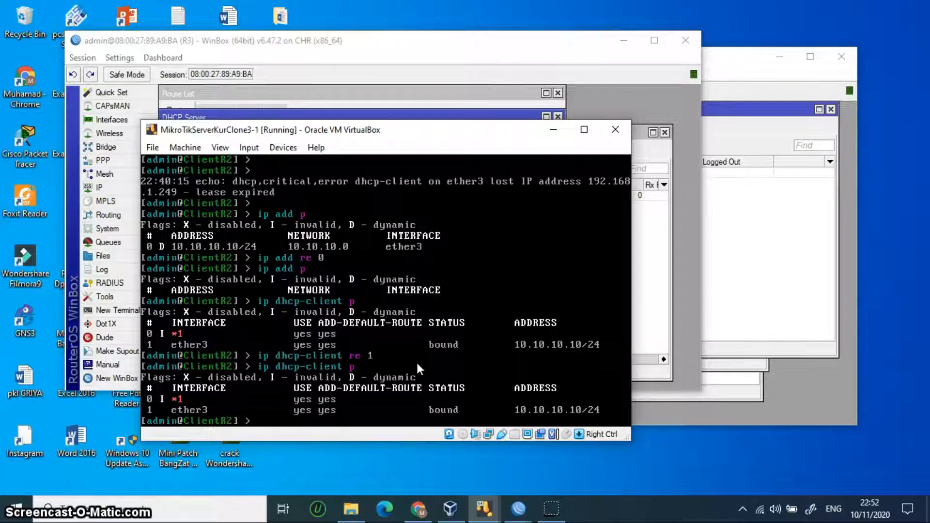
text(ip add p)
key(Return)
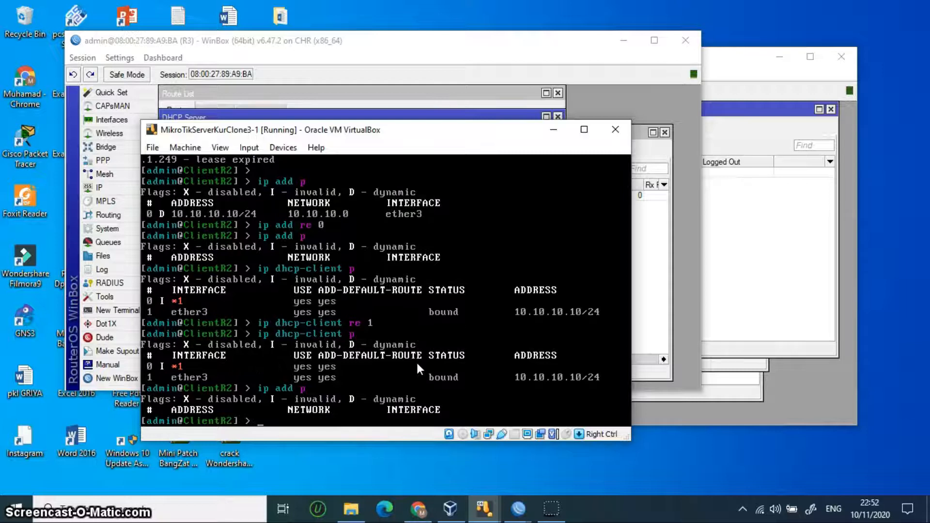
Step: Add a DHCP client on ether3 with disabled=no and list the DHCP clients
text(ip dhcp-client)
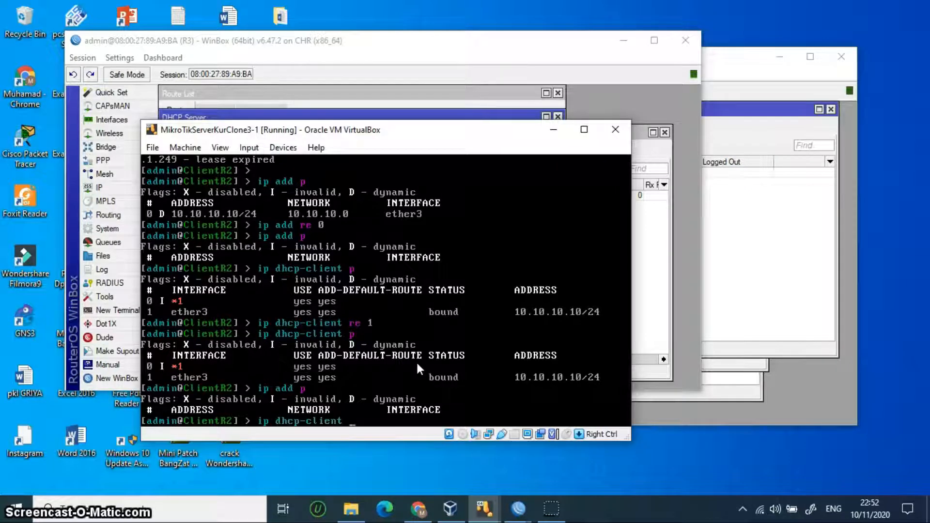
text( add interface=)
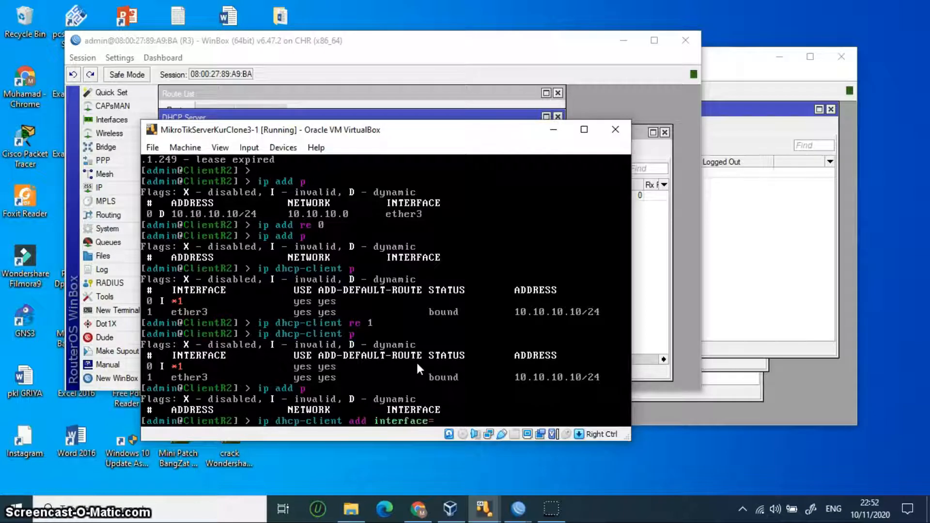
text(ether3)
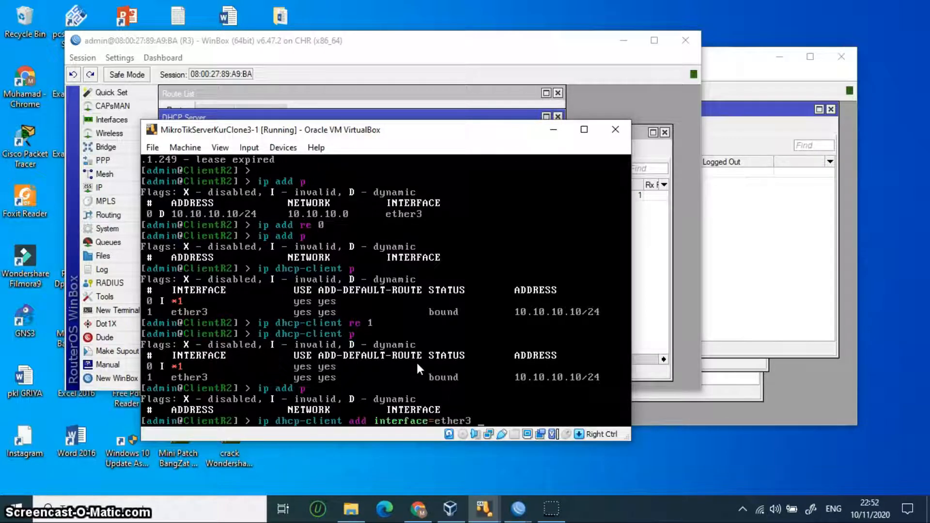
key(Return)
key(Up)
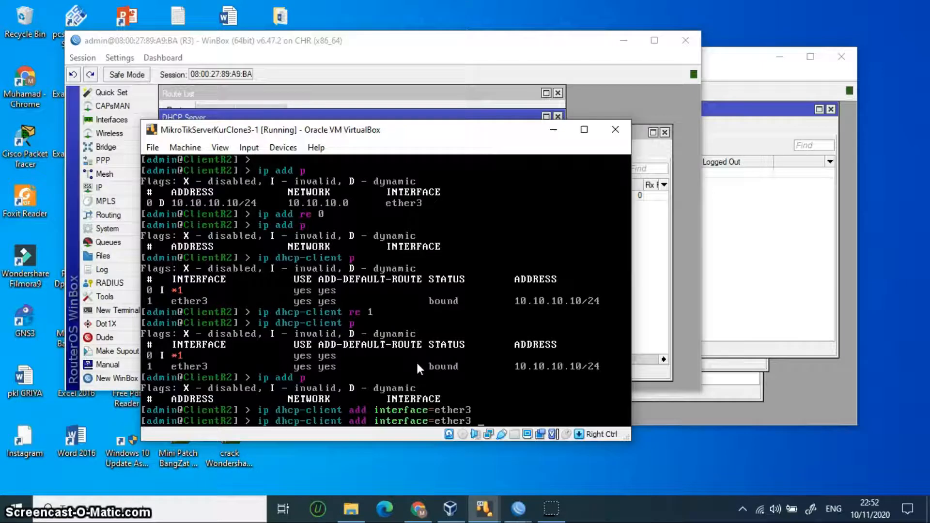
text(disabled=no)
key(Return)
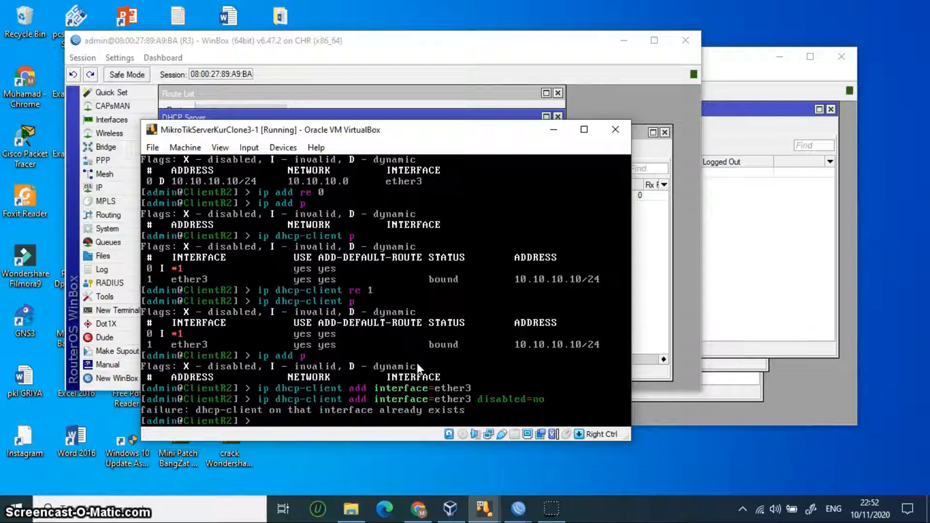
key(Up)
key(Up)
key(Up)
key(Down)
key(BackSpace)
key(BackSpace)
key(BackSpace)
key(BackSpace)
key(BackSpace)
key(BackSpace)
key(BackSpace)
key(BackSpace)
key(BackSpace)
key(BackSpace)
key(BackSpace)
key(BackSpace)
key(BackSpace)
key(BackSpace)
key(BackSpace)
key(BackSpace)
key(BackSpace)
key(BackSpace)
key(BackSpace)
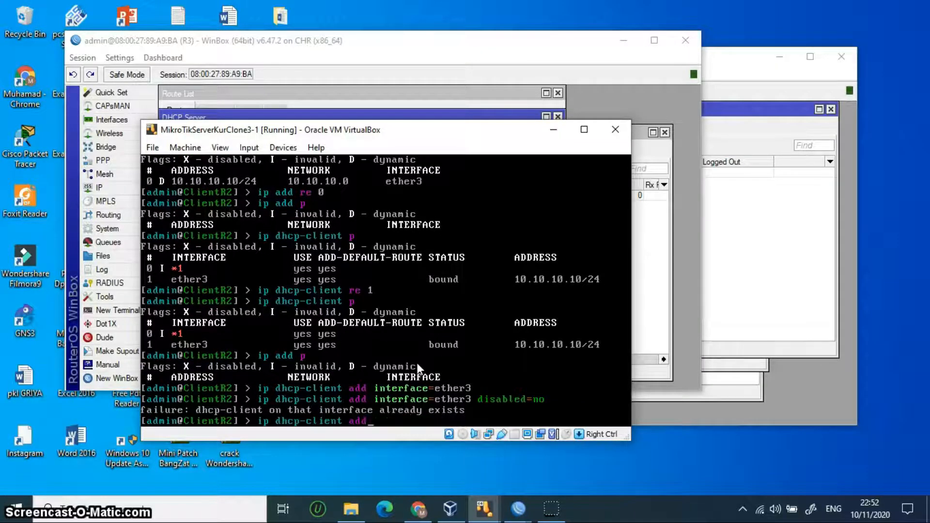
text(p)
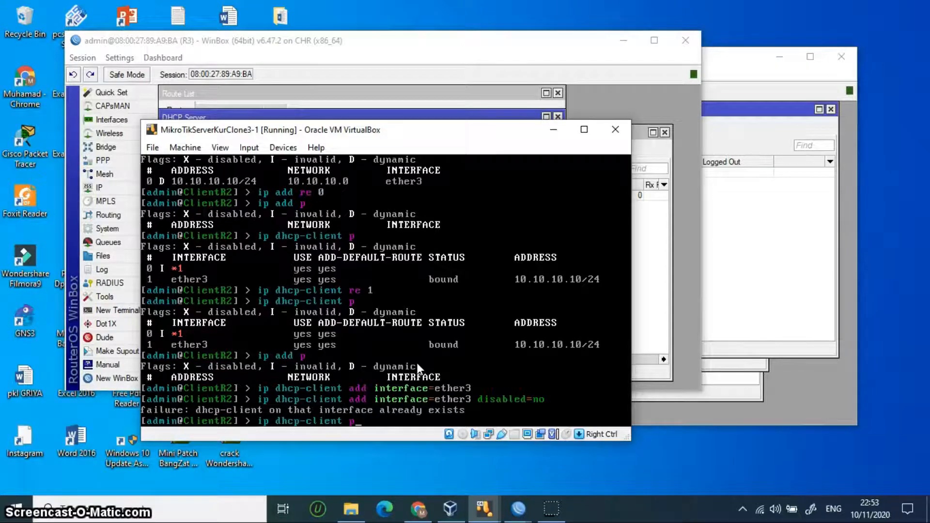
key(Return)
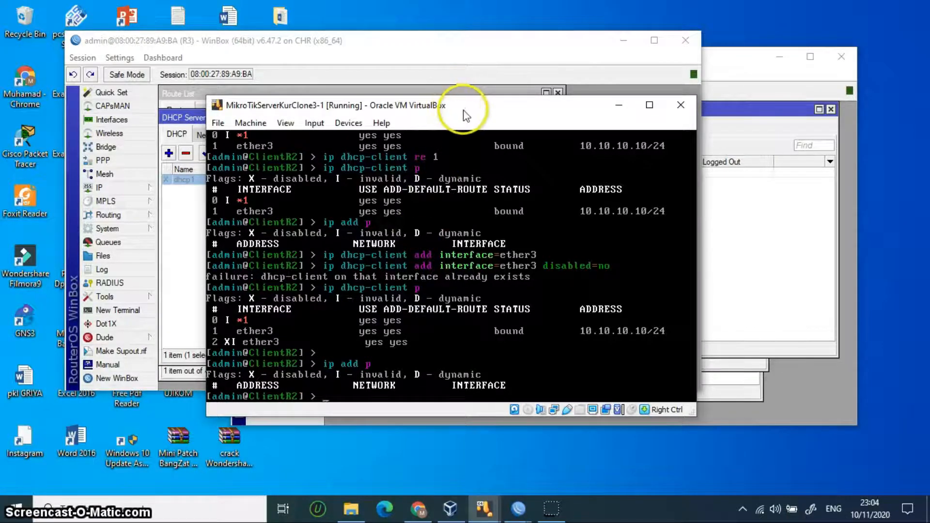
Step: Recheck ClientR2's addresses and DHCP clients, showing ether3 still bound to 10.10.10.10/24
drag(463, 112, 495, 142)
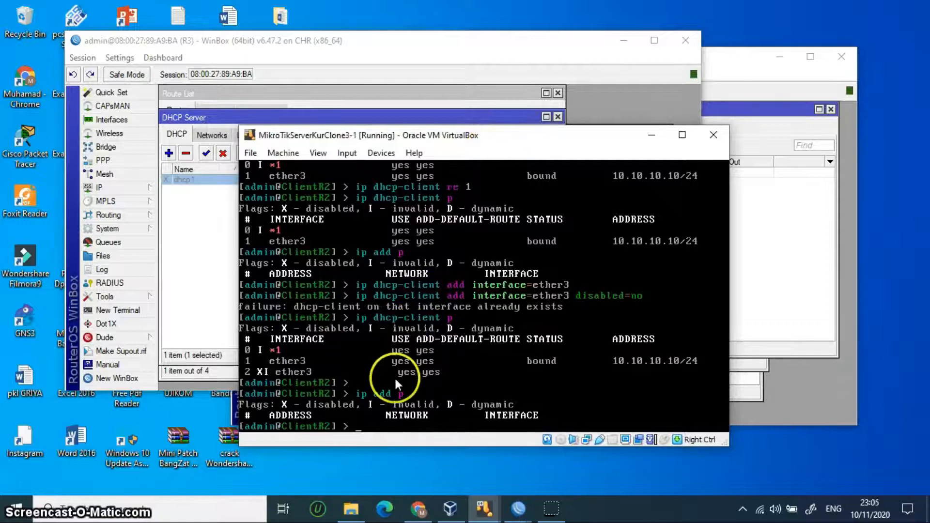
text(dd)
key(Return)
text(ip add p)
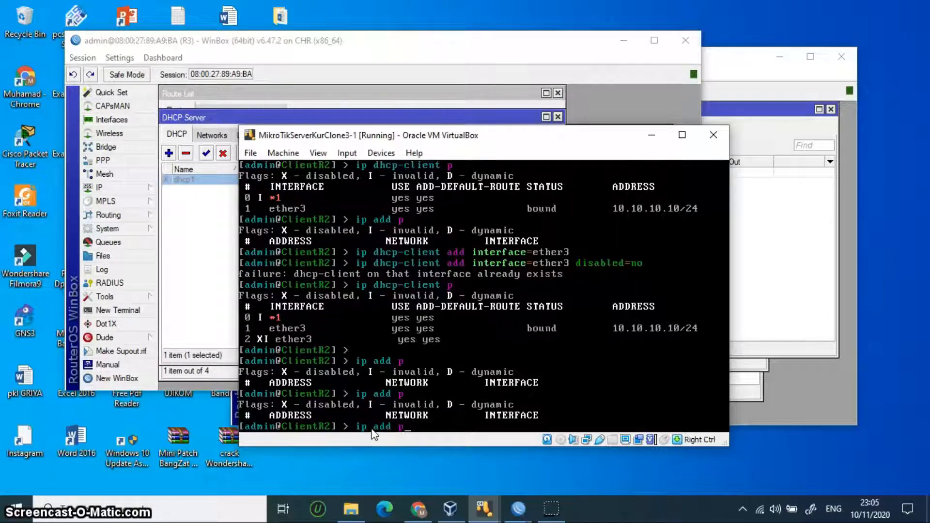
key(Up)
key(Up)
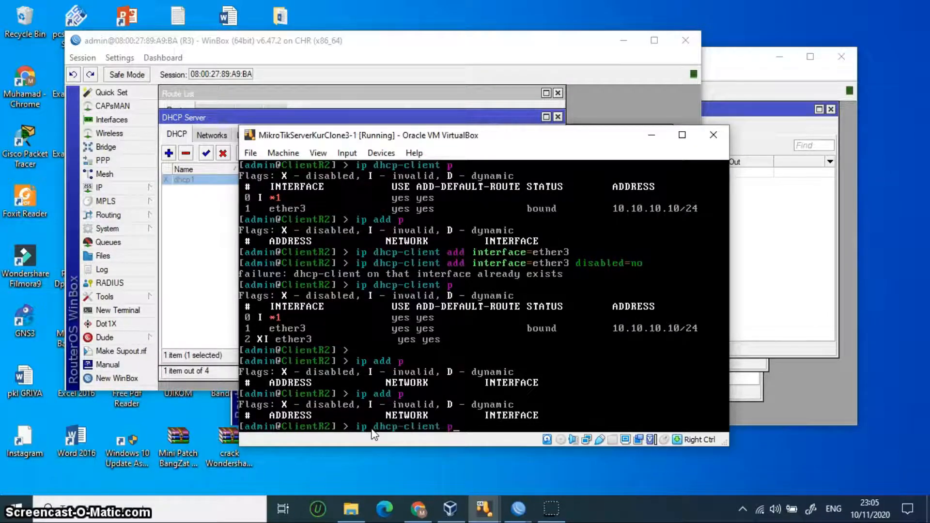
key(Return)
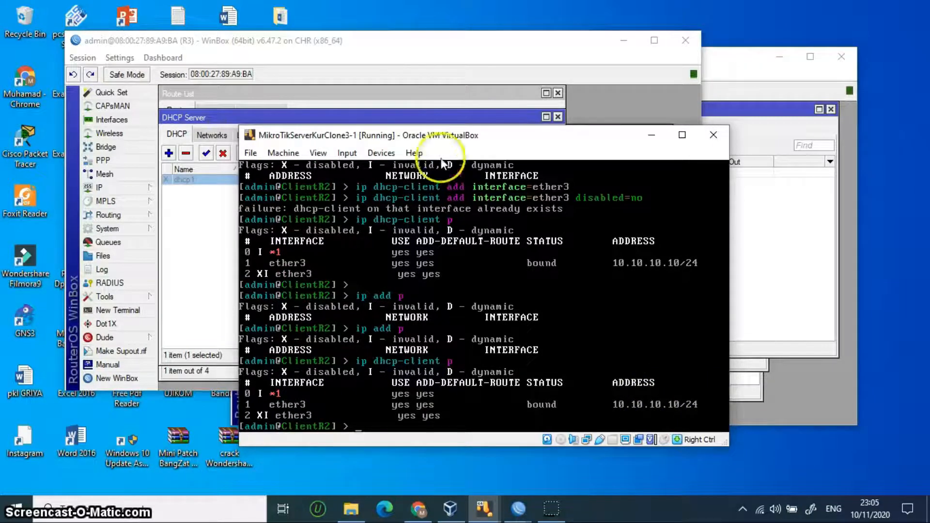
Step: Switch to R1's WinBox, disable dhcp1 on bridgekumi with the red X, then bring R2 forward
drag(532, 53, 553, 146)
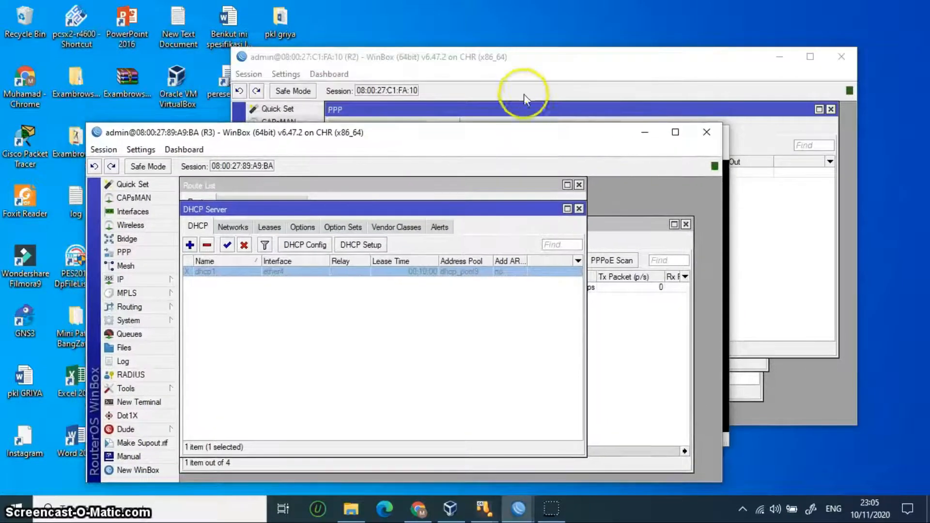
click(523, 512)
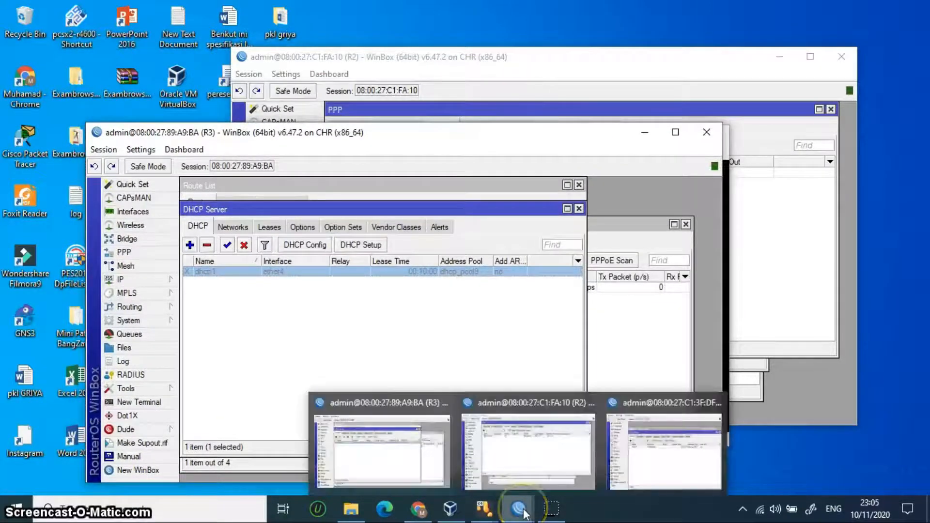
mouse_move(415, 475)
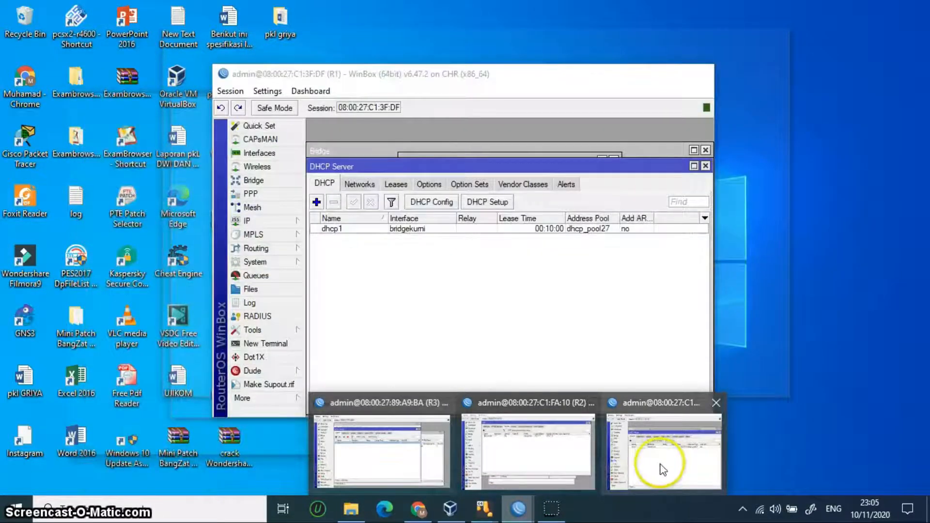
click(662, 467)
click(402, 230)
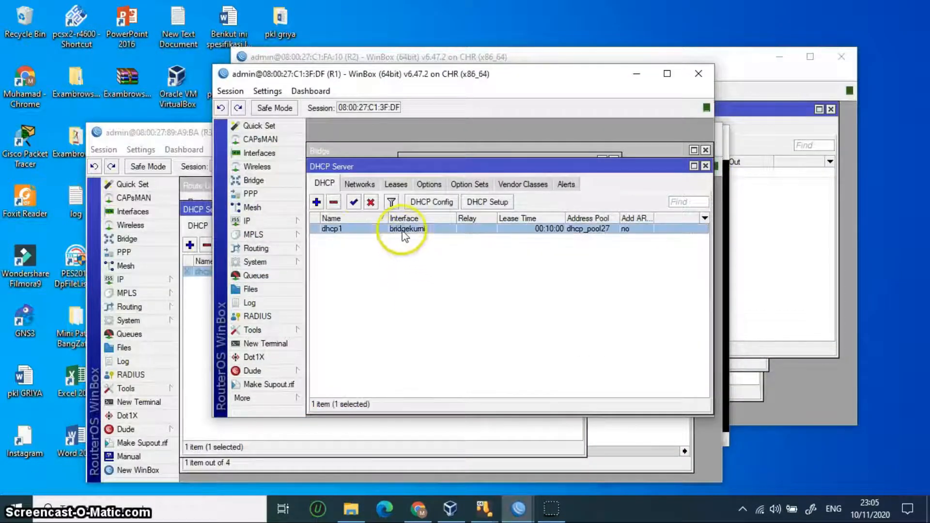
click(370, 203)
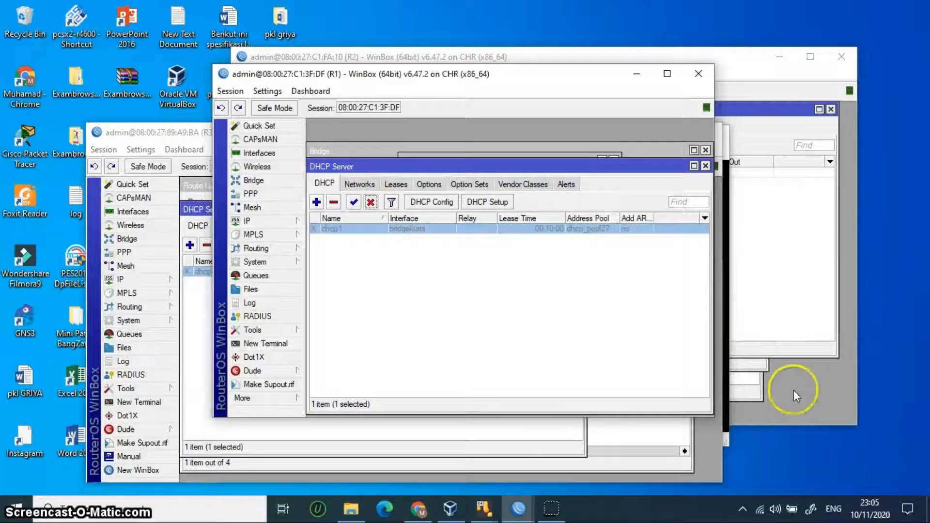
click(805, 421)
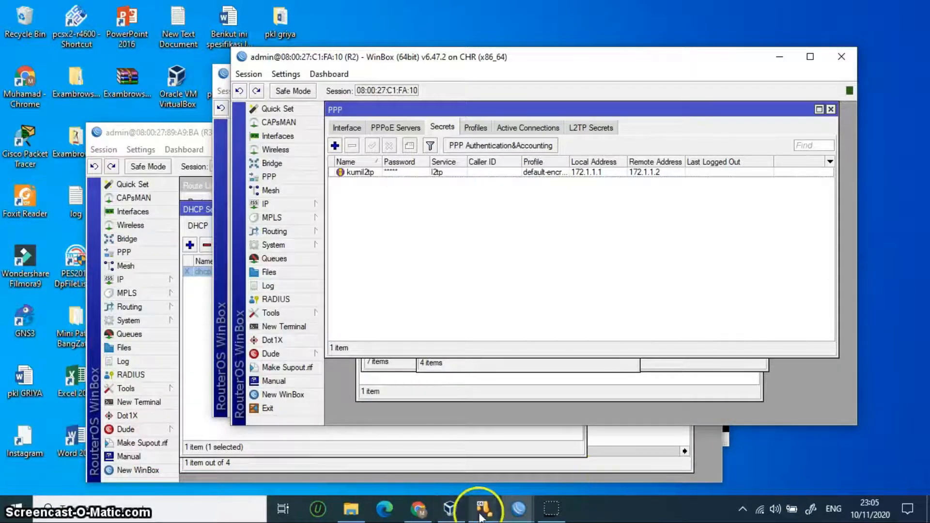
mouse_move(446, 518)
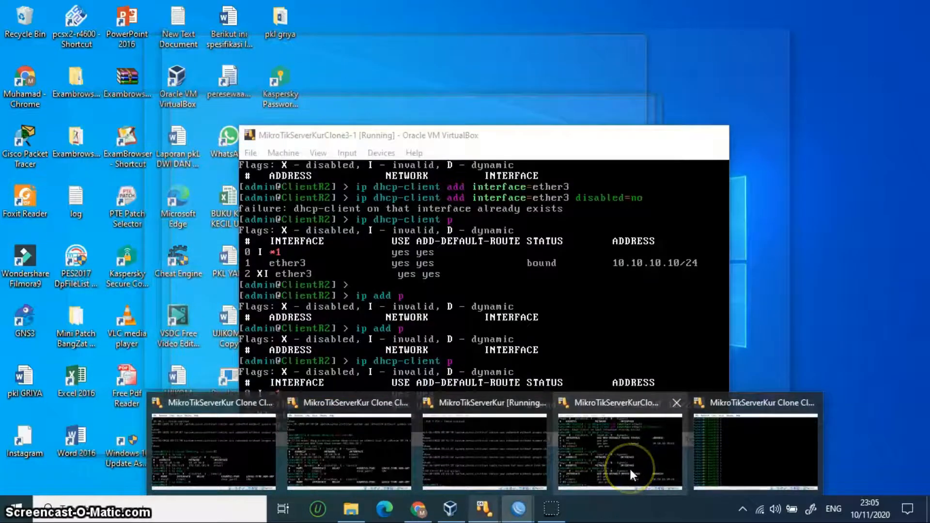
Step: Release ClientR2's DHCP client entry 1 and recheck the DHCP client list
click(630, 469)
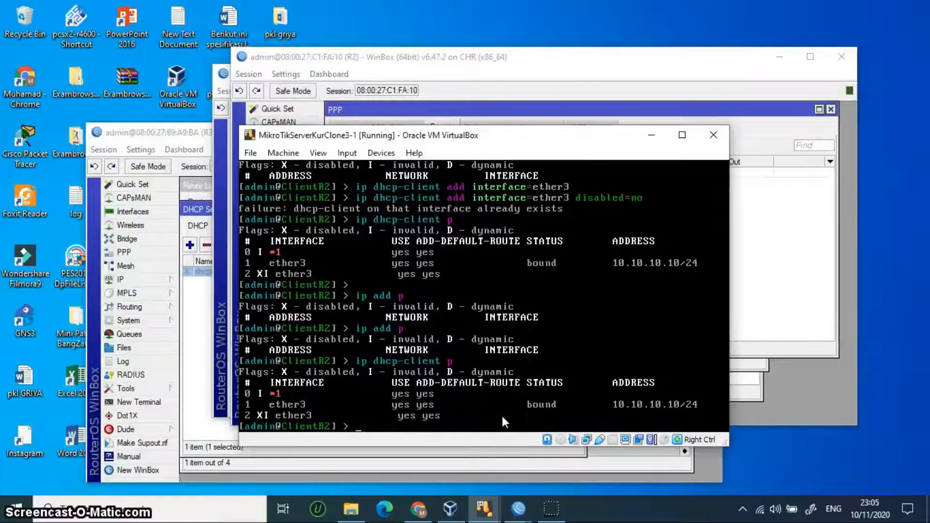
key(Up)
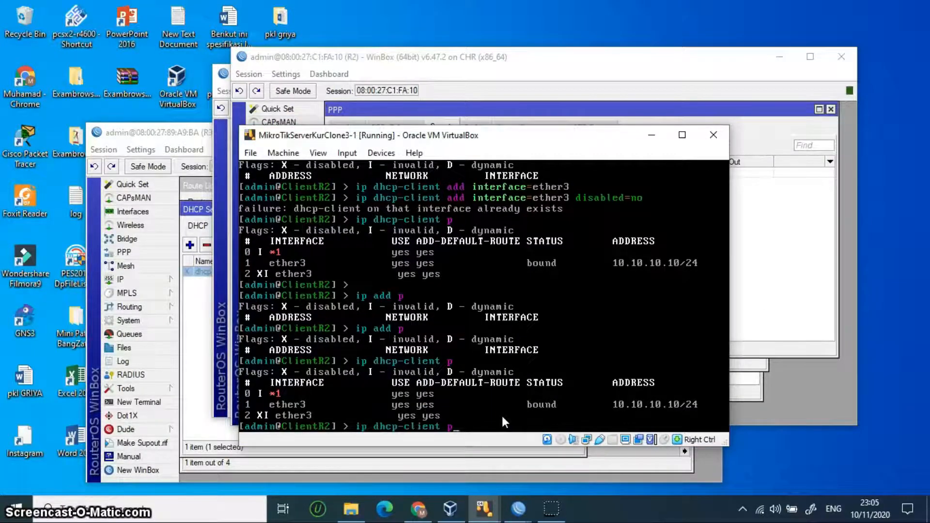
key(Return)
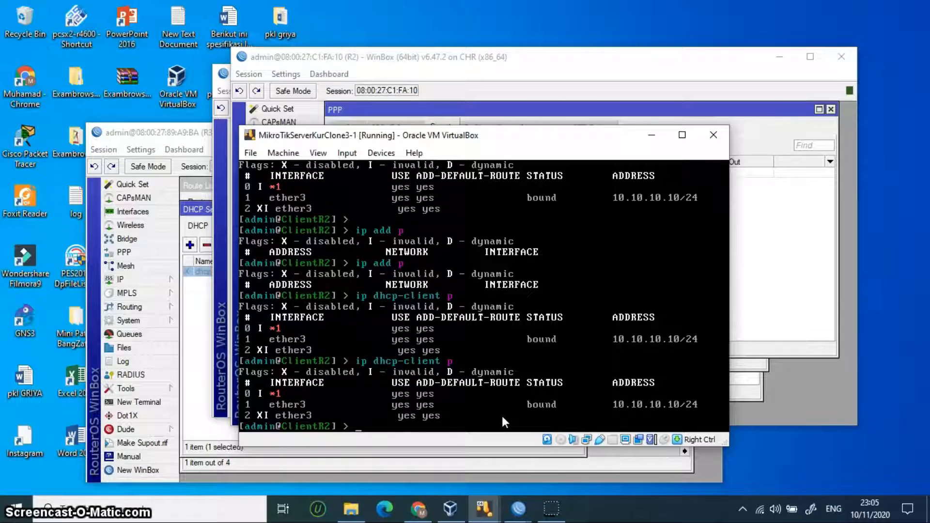
text(ip)
key(Up)
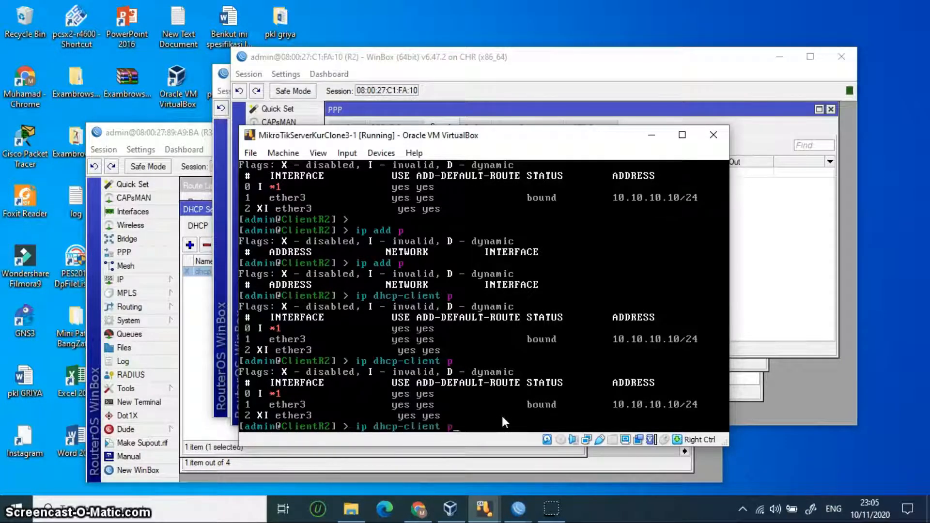
key(BackSpace)
text(re 1)
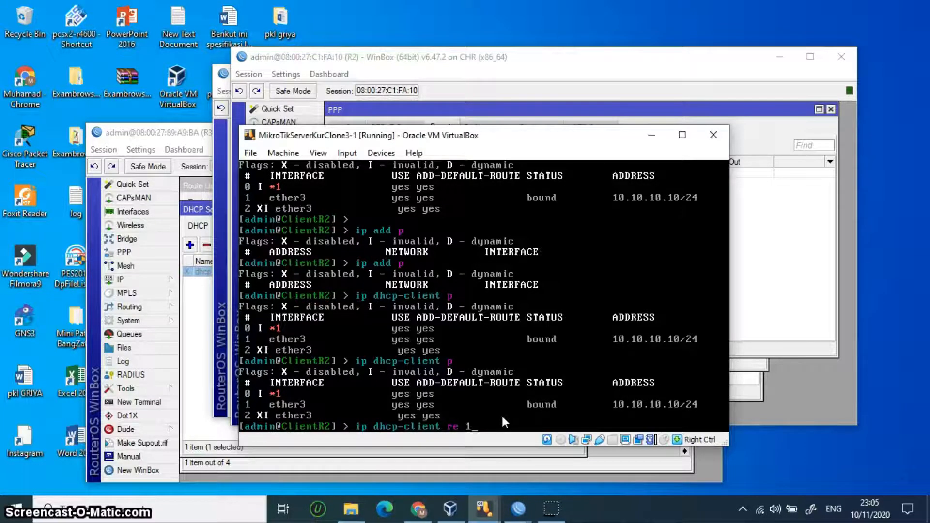
key(Return)
key(Up)
key(Up)
key(Return)
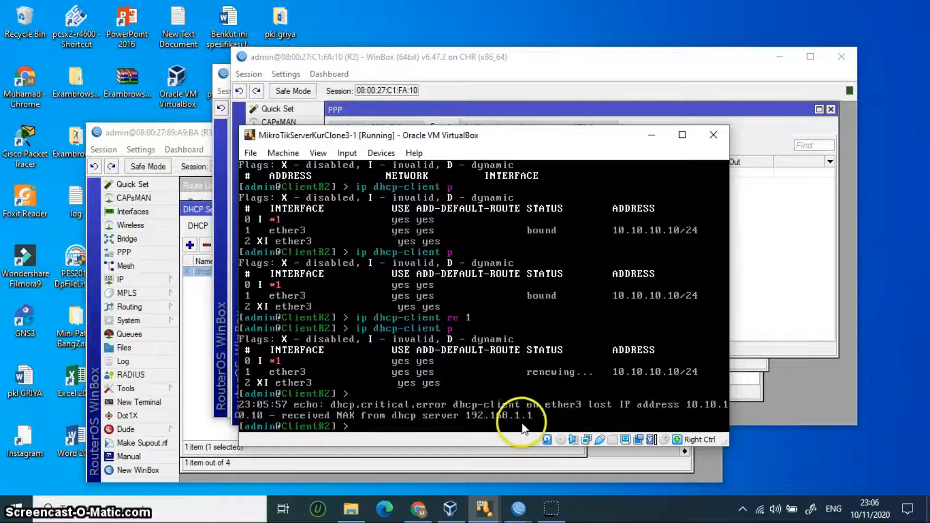
Step: List ClientR2's addresses, now dynamic 192.168.1.248/24 on ether3, and minimise the console
text(ip add p)
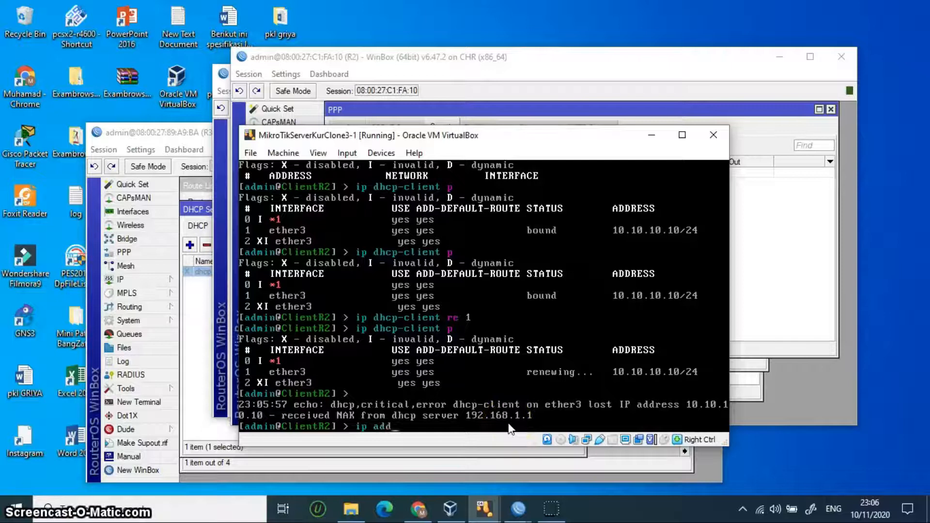
key(Return)
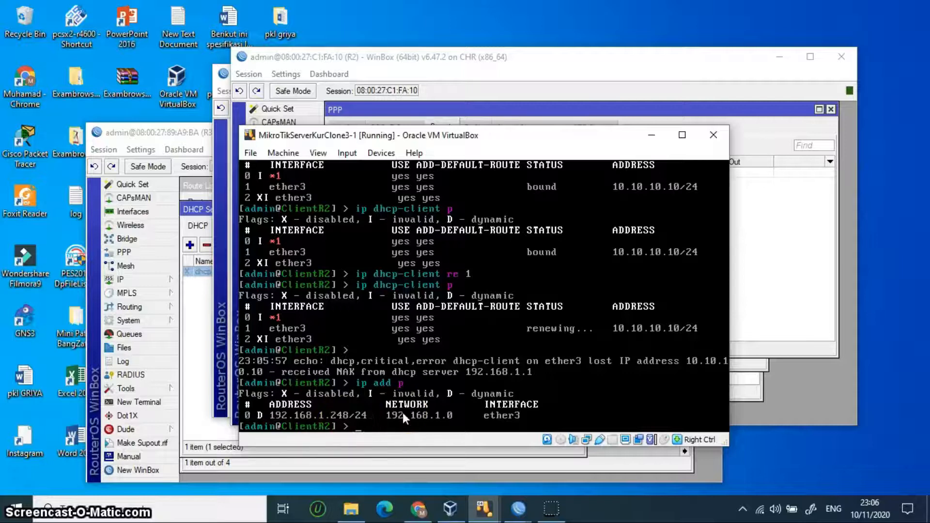
click(651, 135)
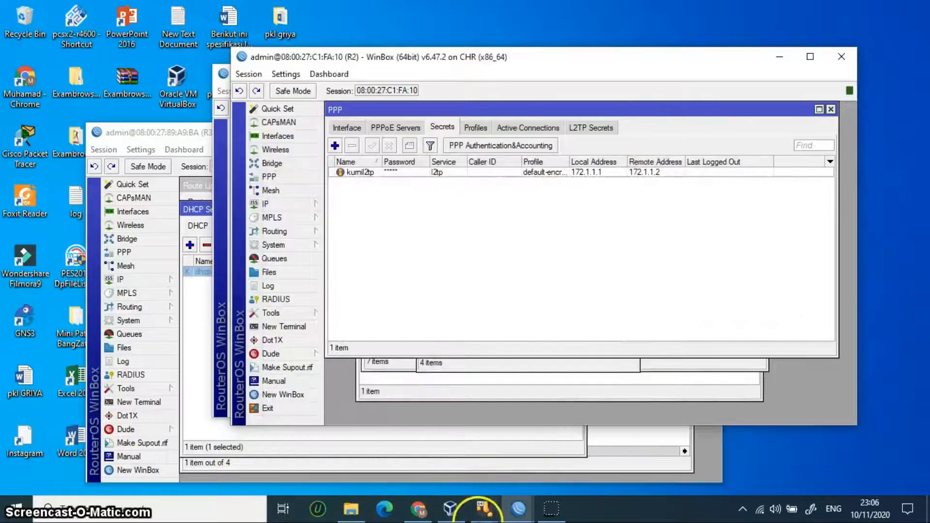
Step: Bring up the ClientR3 console and run ip add p, showing 10.10.10.2/24 on ether4
mouse_move(484, 508)
mouse_move(737, 456)
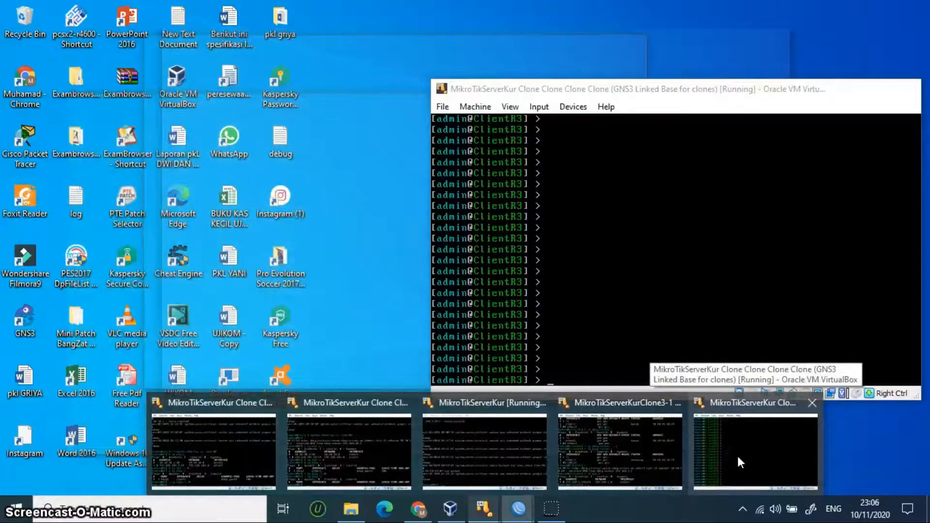
click(737, 457)
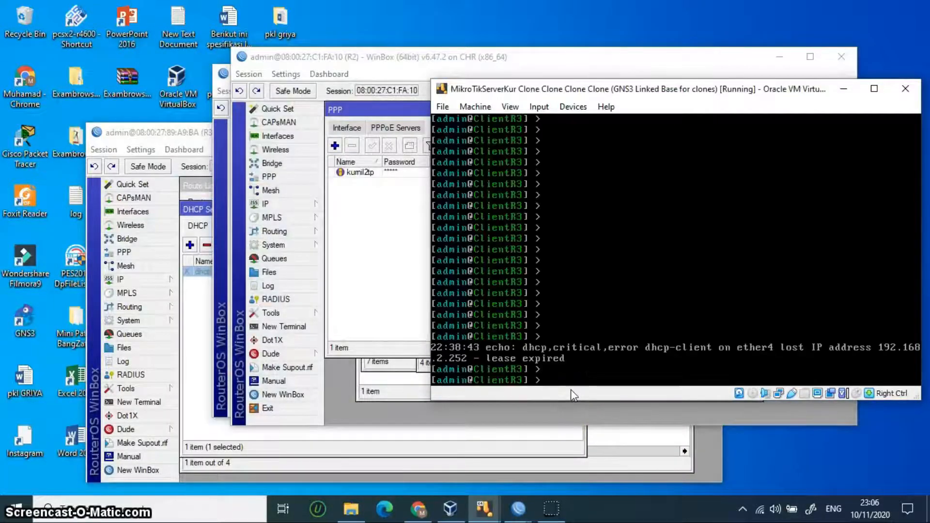
text(ip add p)
key(Return)
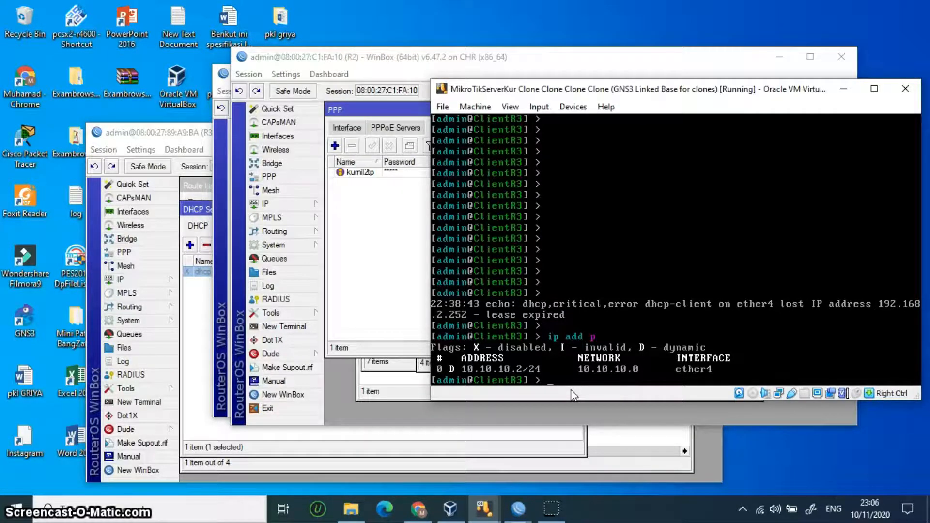
click(234, 215)
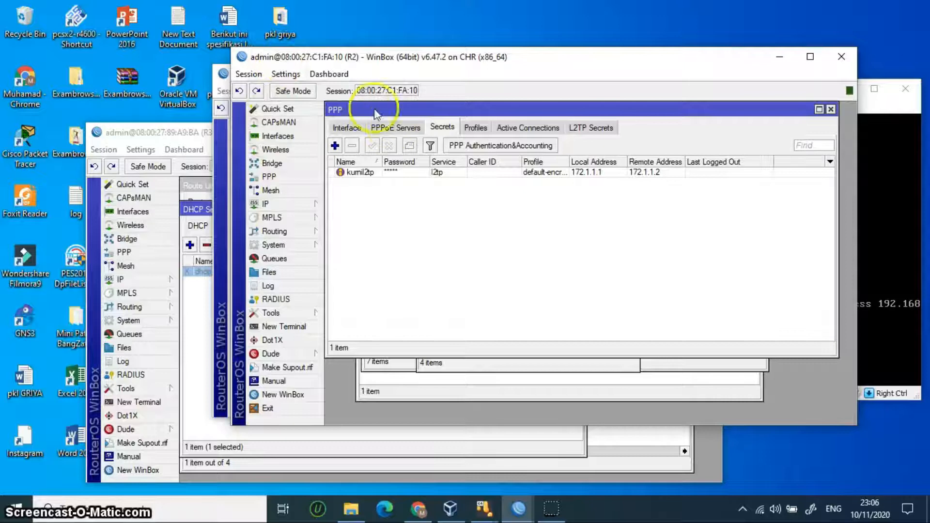
Step: Disable R2's dhcp1 DHCP server on ether3
click(285, 203)
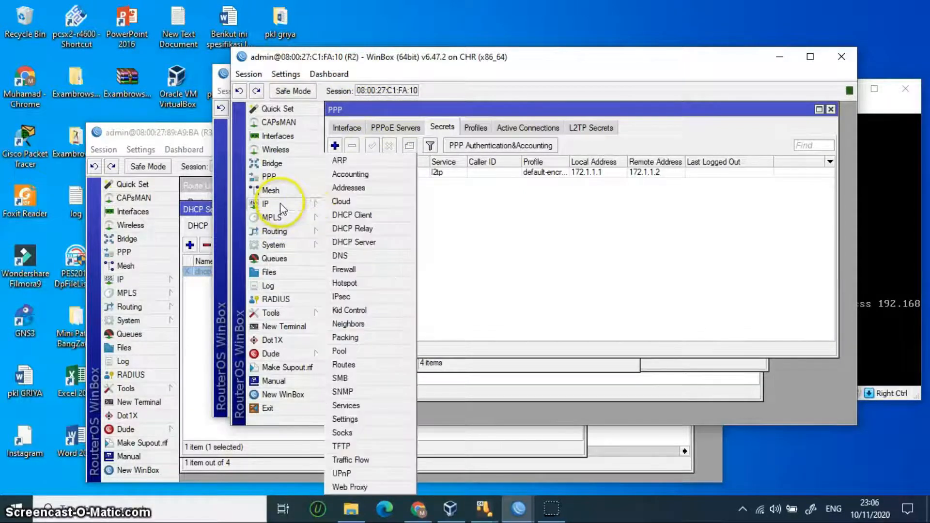
click(368, 242)
click(430, 218)
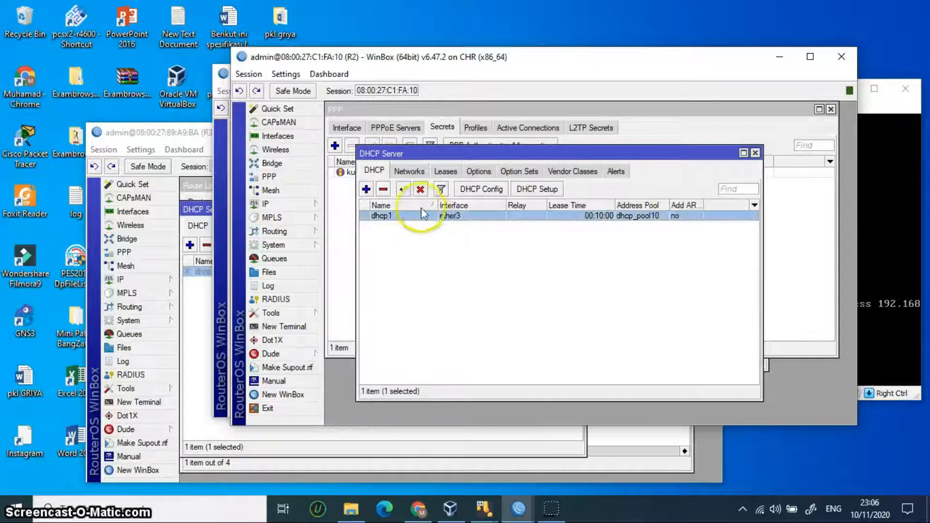
click(420, 190)
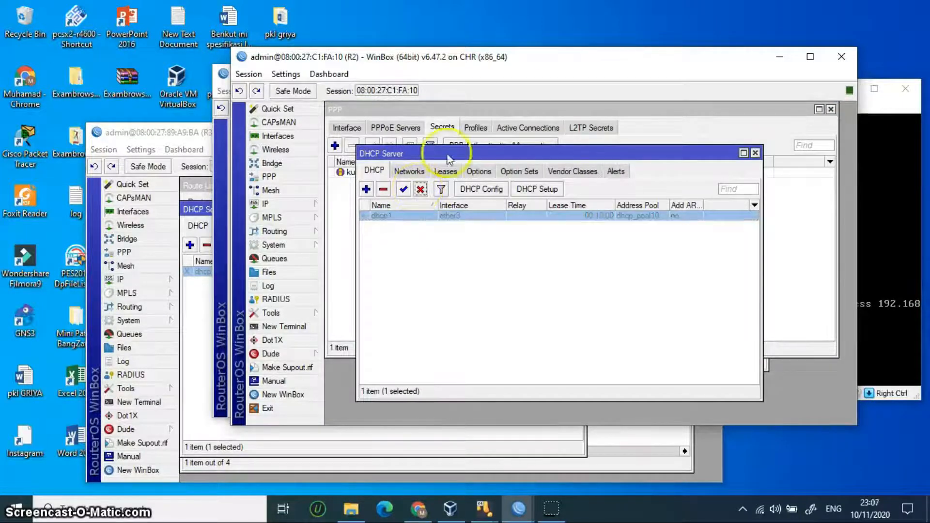
Step: Switch to R3's WinBox and enable its dhcp1 server on ether4 using dhcp_pool9
click(774, 62)
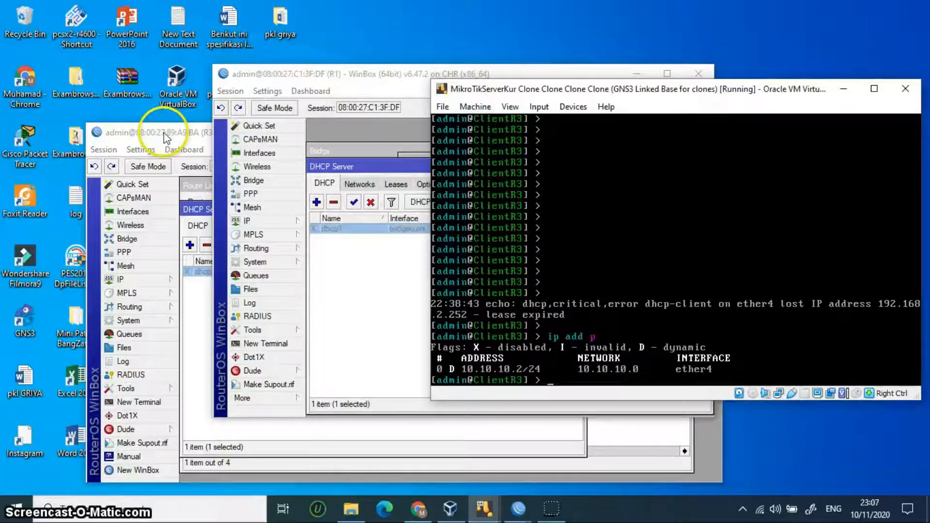
click(301, 74)
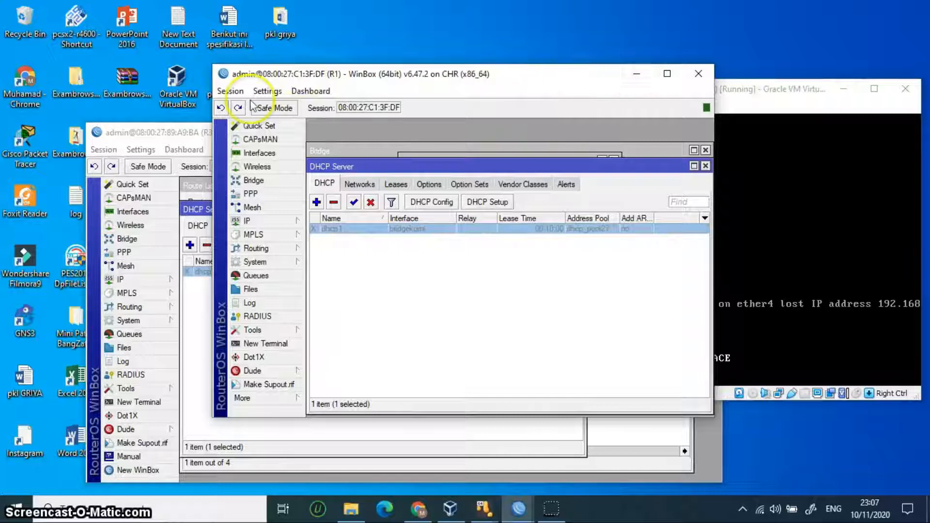
click(636, 76)
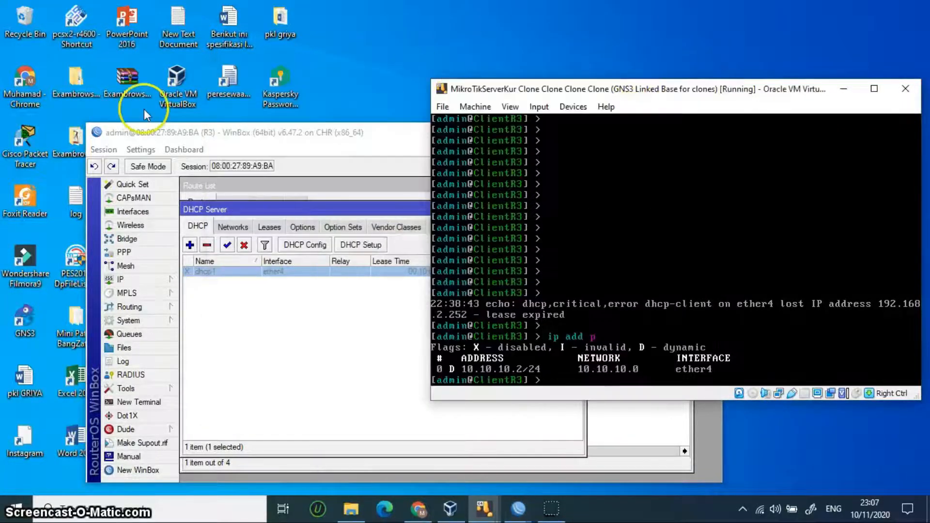
click(215, 133)
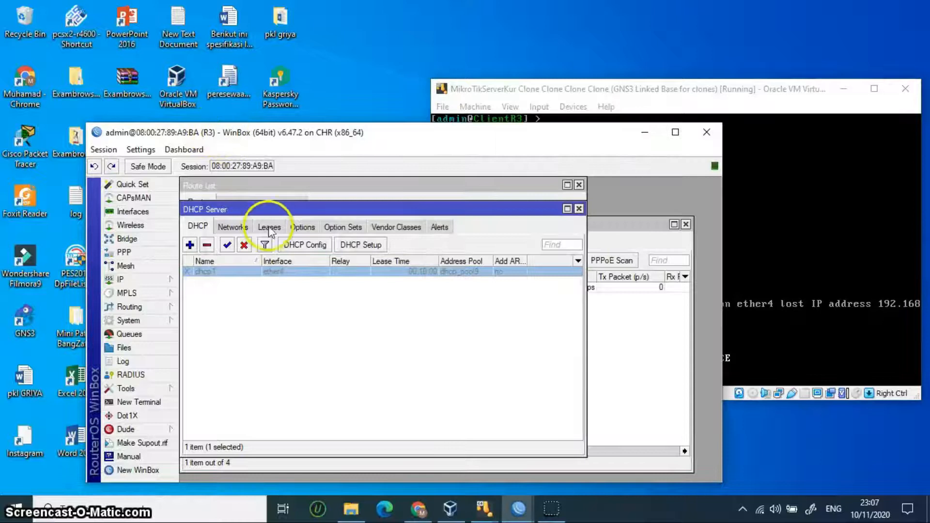
click(227, 245)
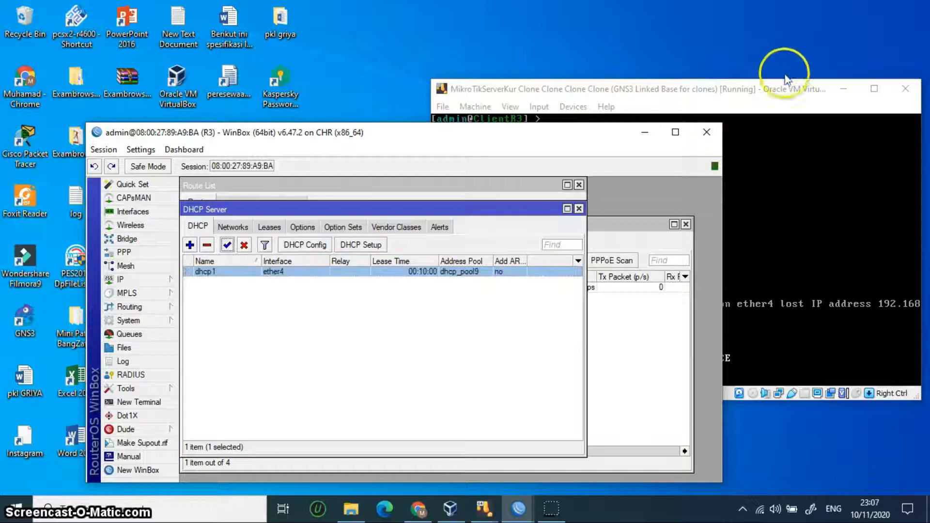
click(784, 94)
key(Up)
Step: Remove ClientR3's old 10.10.10.2 address and list its DHCP clients
text(re)
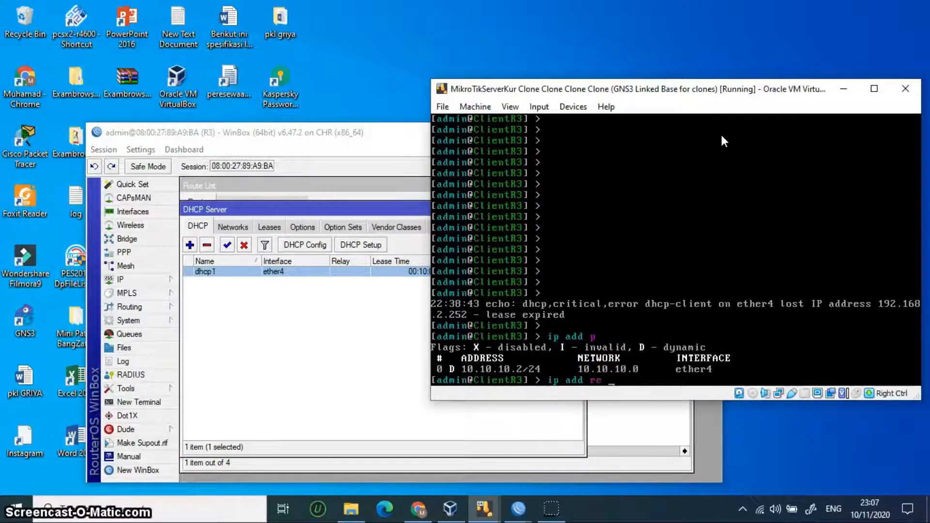
key(Return)
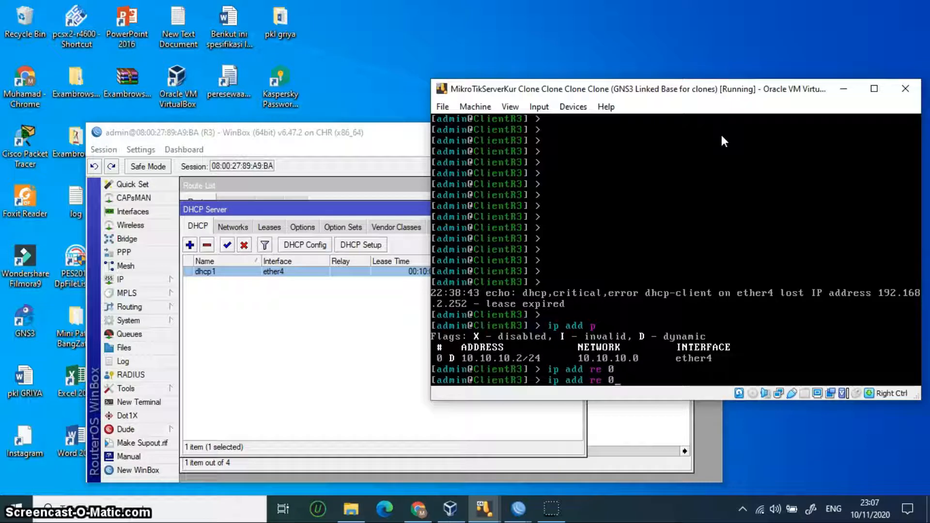
key(Down)
text(ip dh)
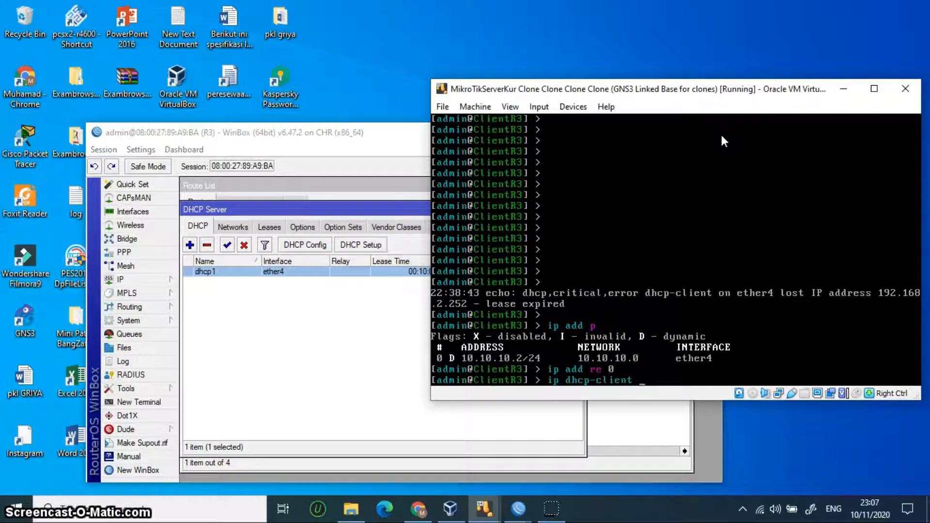
key(Return)
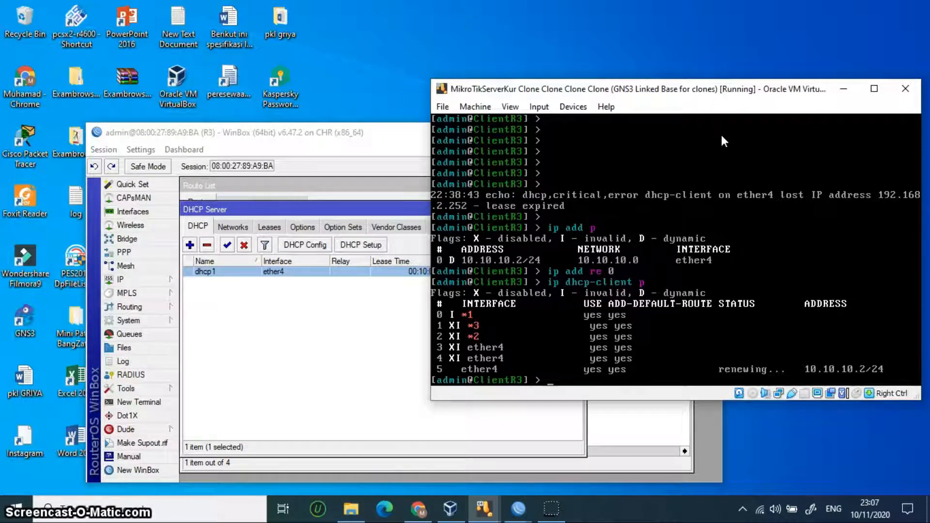
Step: Renew DHCP client 5 so ether4 gets 192.168.2.249/24, then minimise R3's WinBox
key(Up)
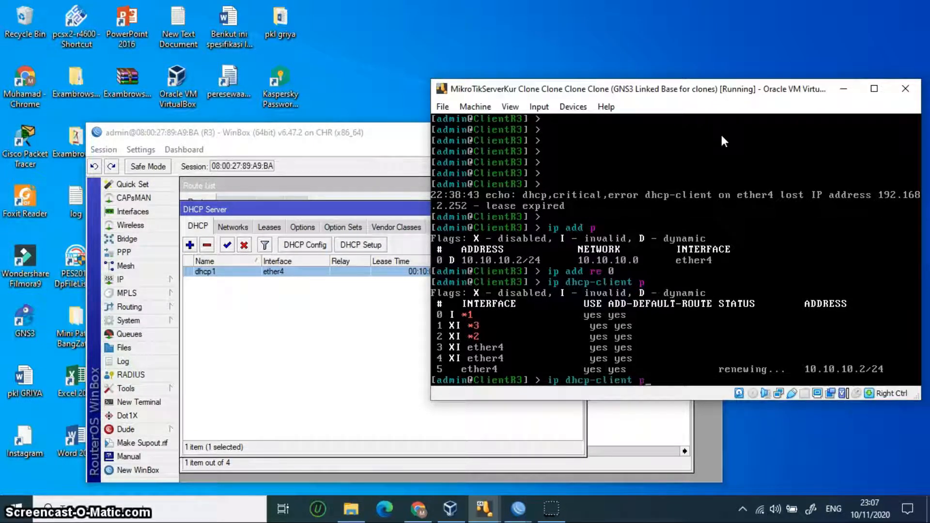
text(re)
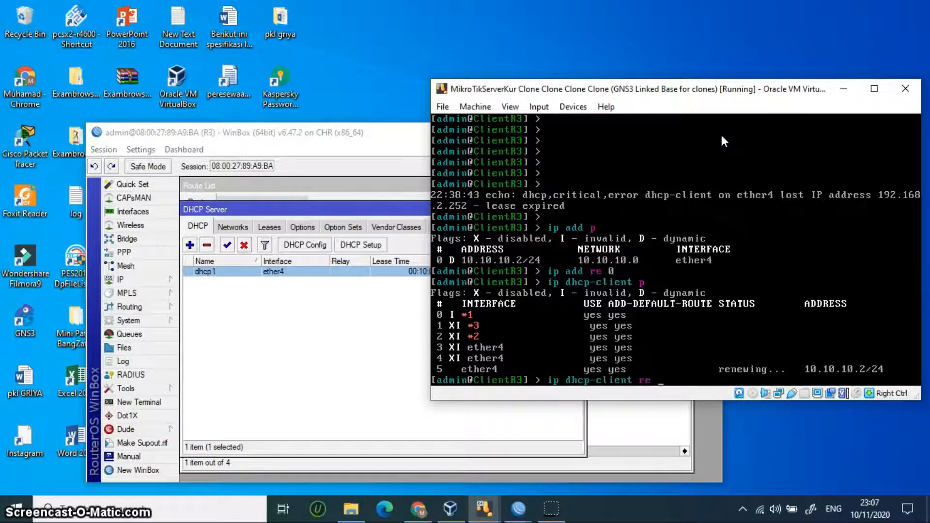
text( 5)
key(Return)
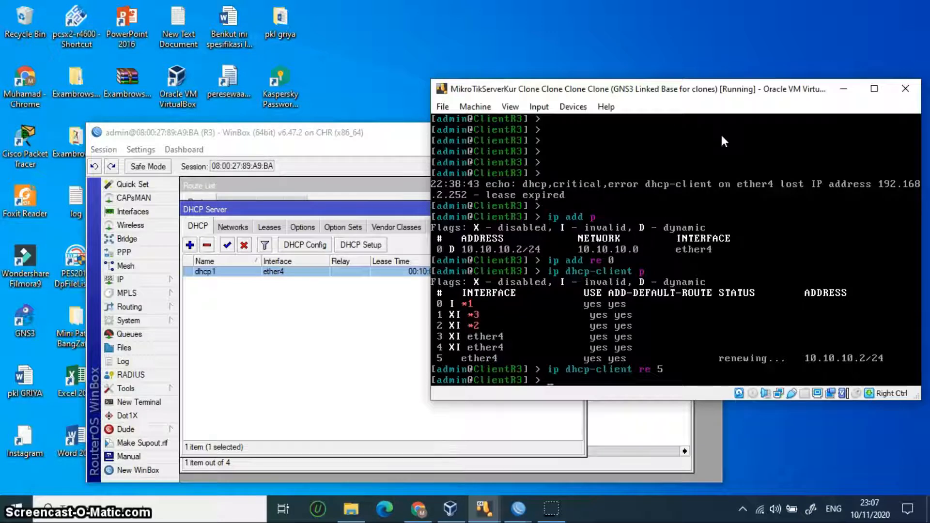
key(Up)
key(Return)
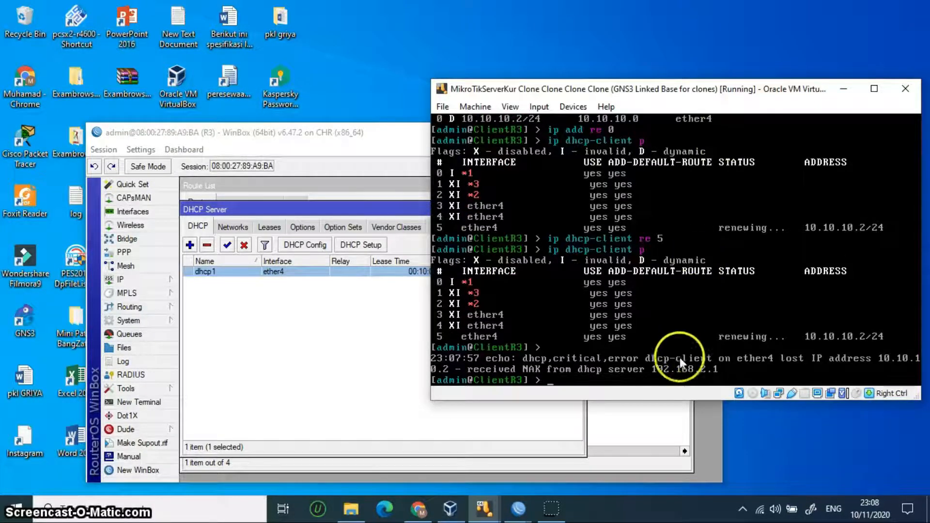
text(ip add )
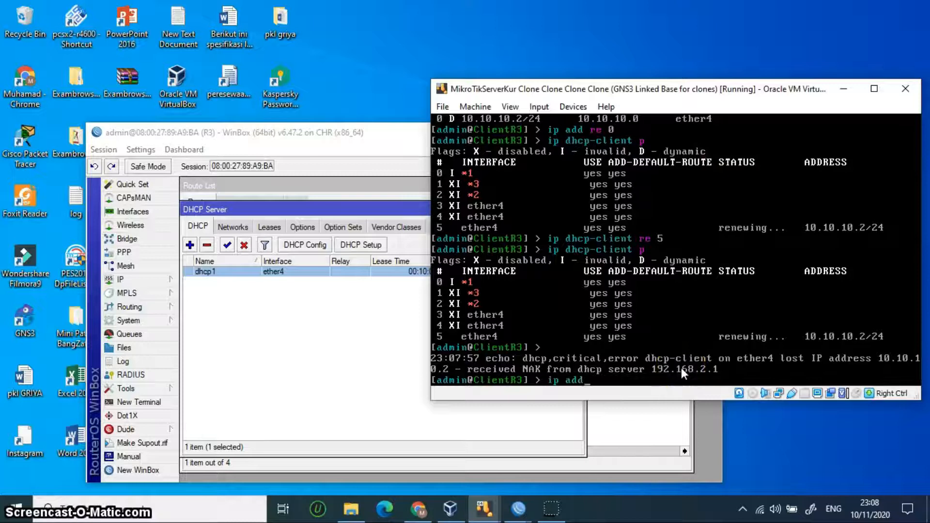
text(p)
key(Return)
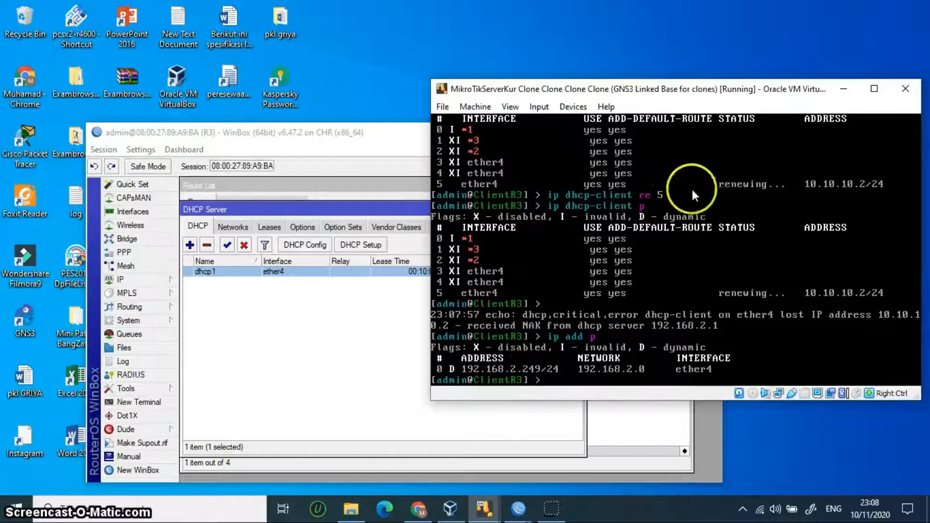
click(357, 134)
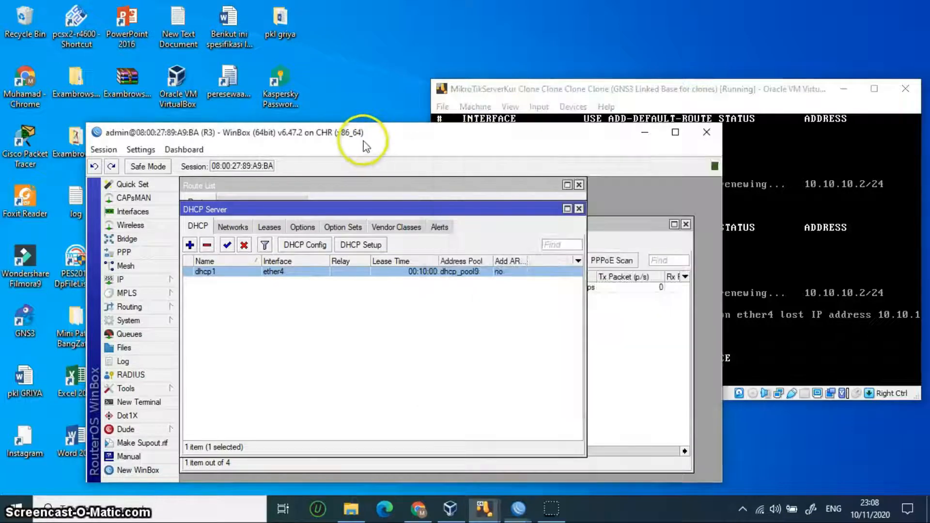
click(639, 135)
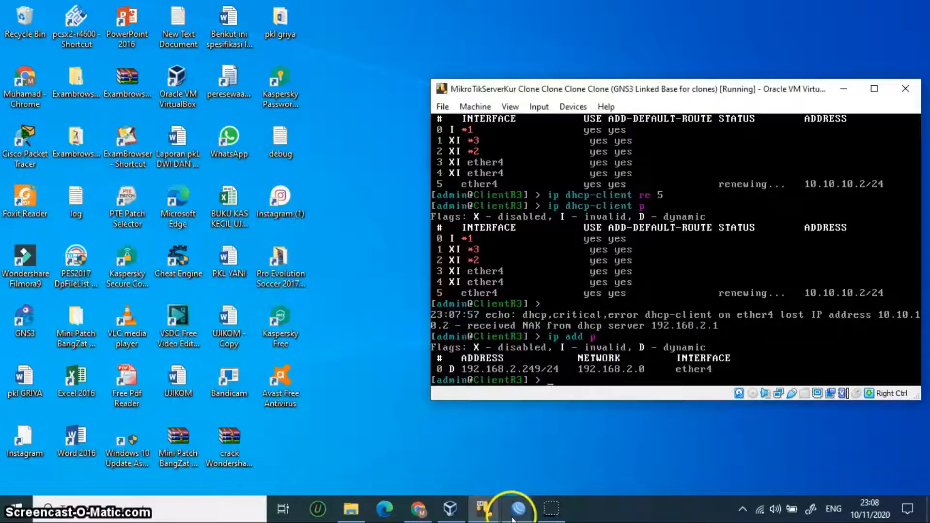
mouse_move(514, 516)
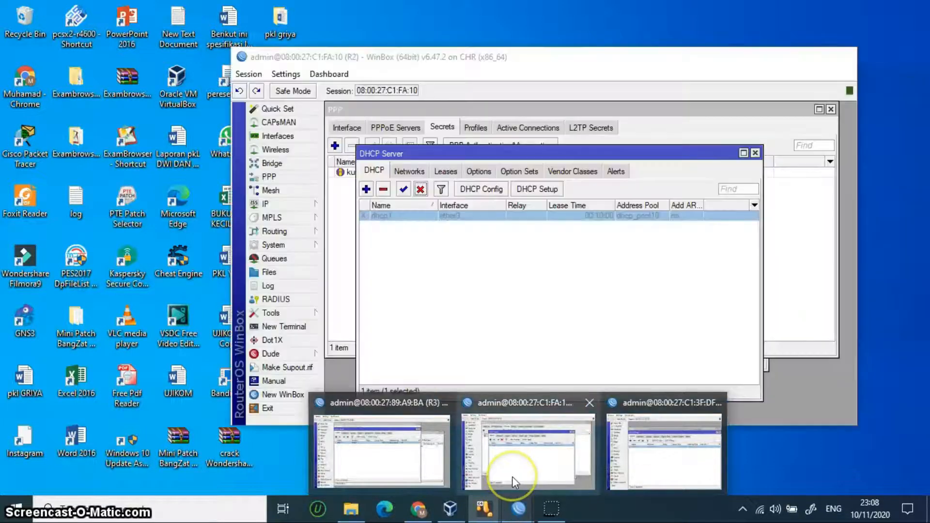
Step: Enable R2's dhcp1 server on ether3, then minimise the R2 and R3 WinBox windows
click(512, 476)
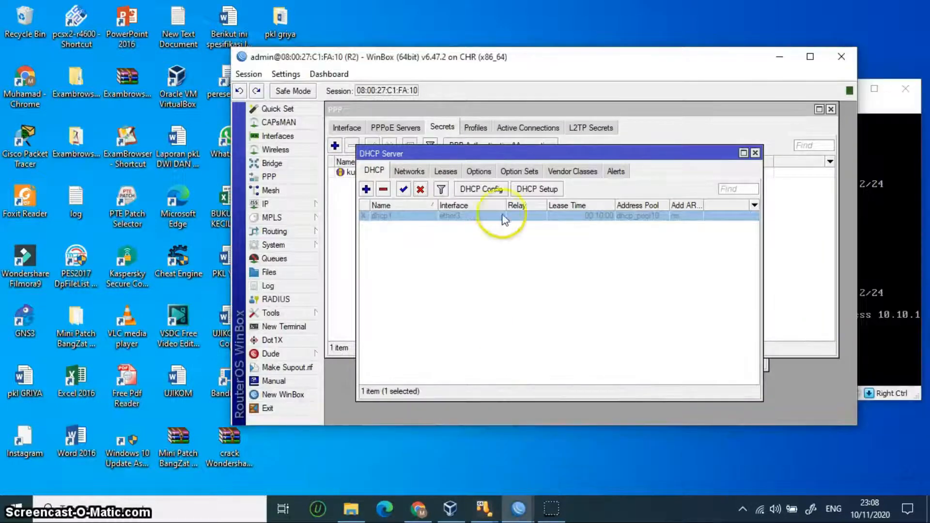
click(404, 190)
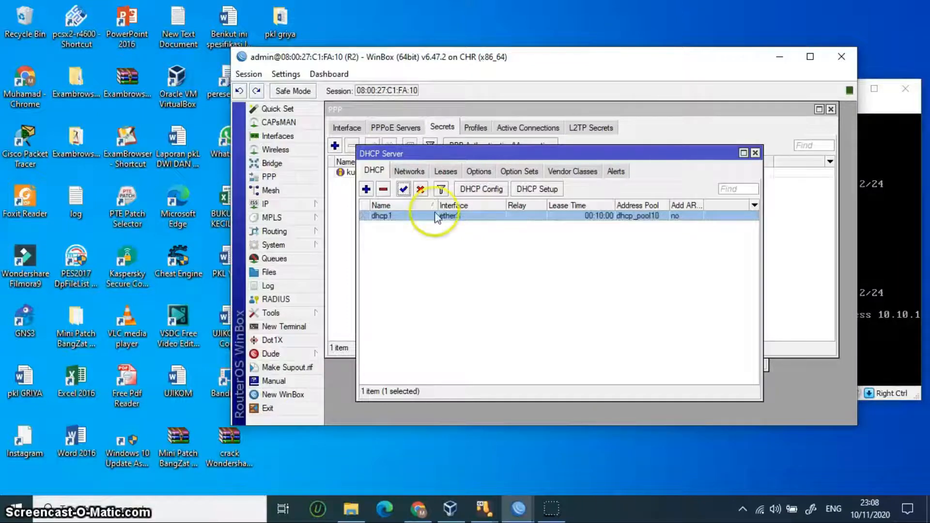
click(779, 58)
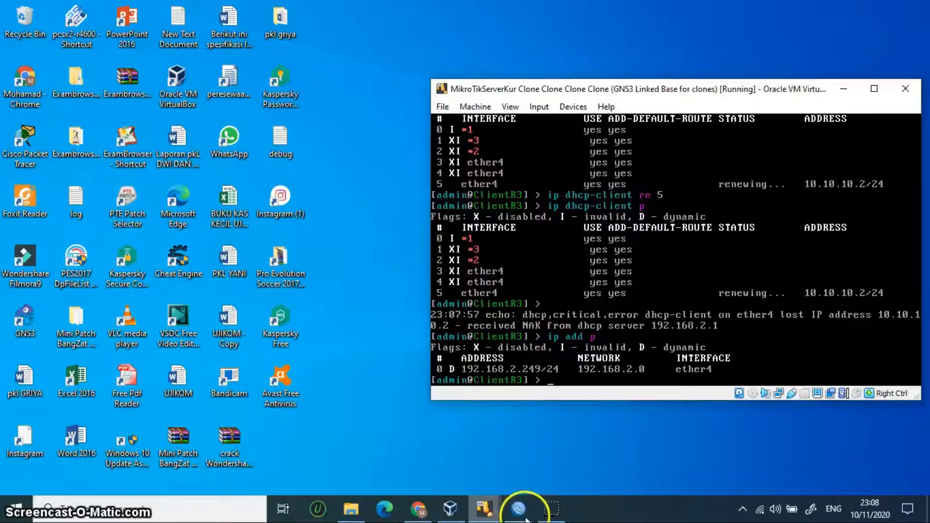
mouse_move(519, 506)
click(397, 460)
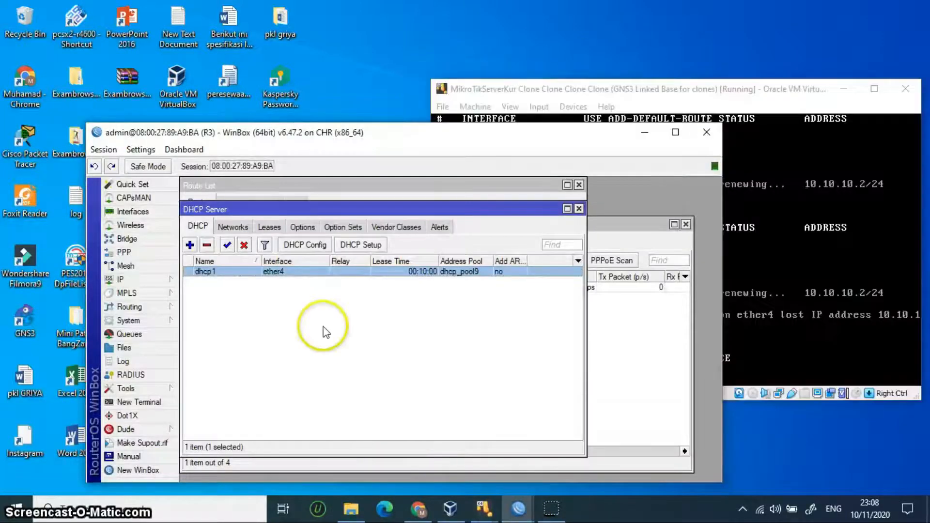
click(645, 132)
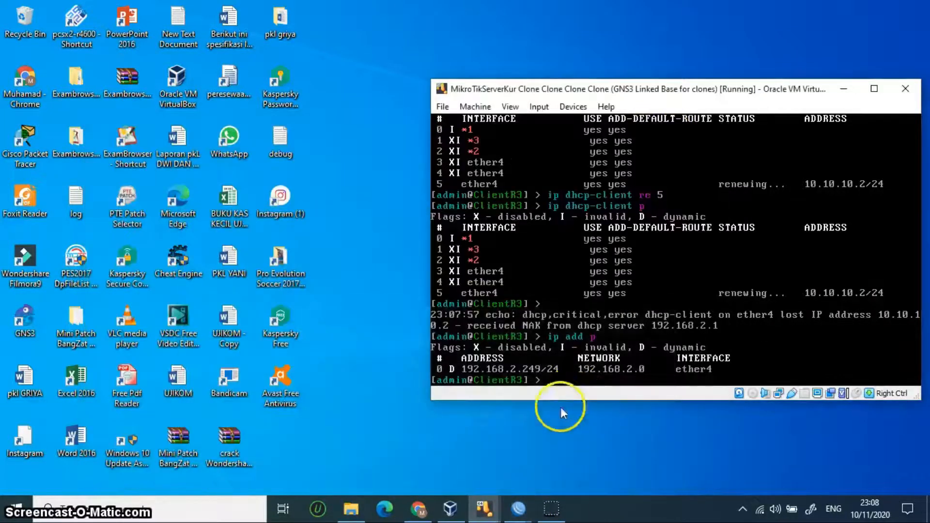
Step: Switch to R1's WinBox and re-enable its dhcp1 DHCP server on bridgekumi
mouse_move(518, 506)
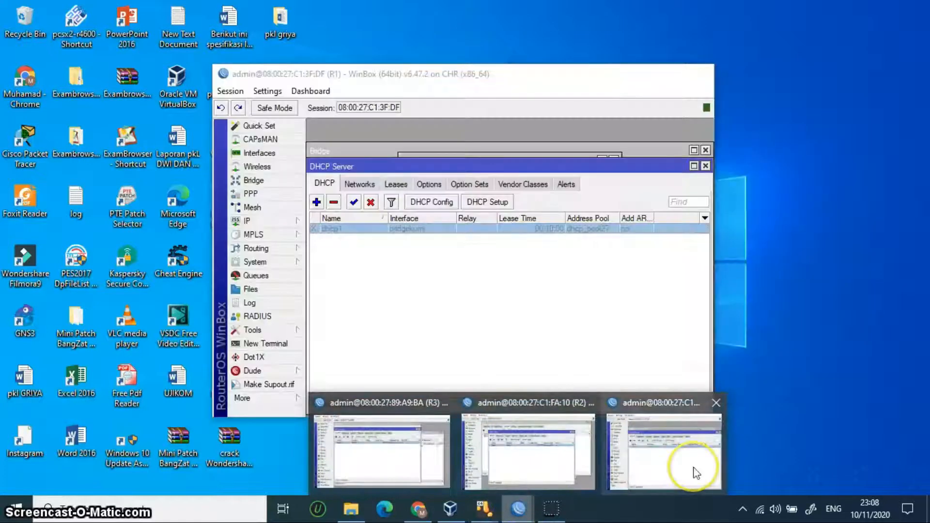
click(695, 472)
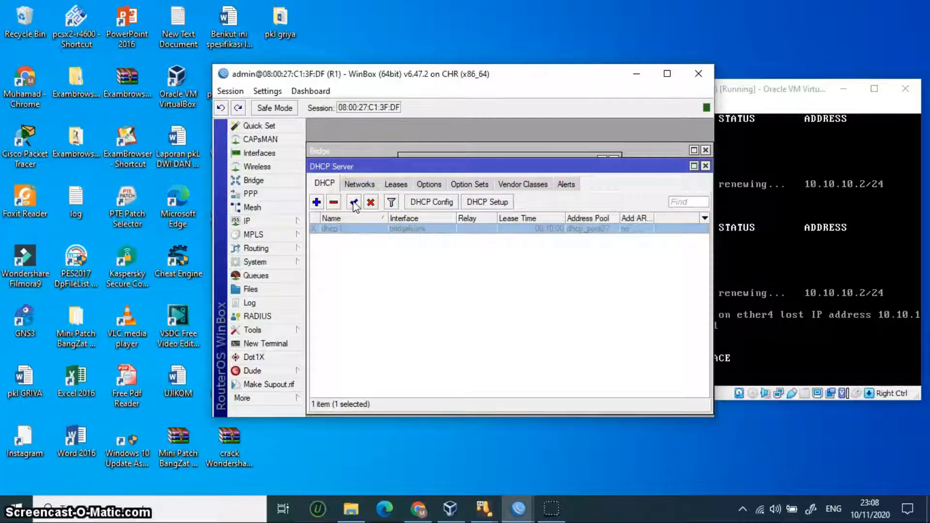
click(354, 203)
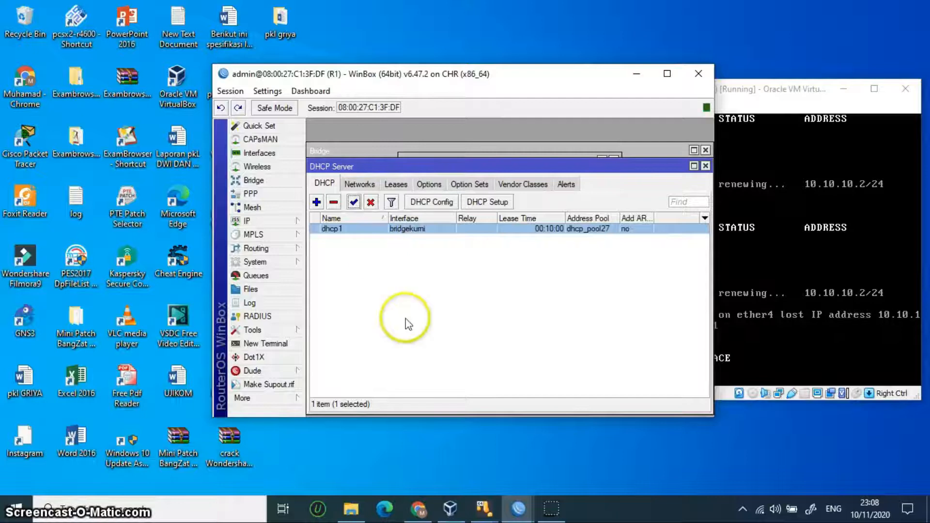
click(298, 224)
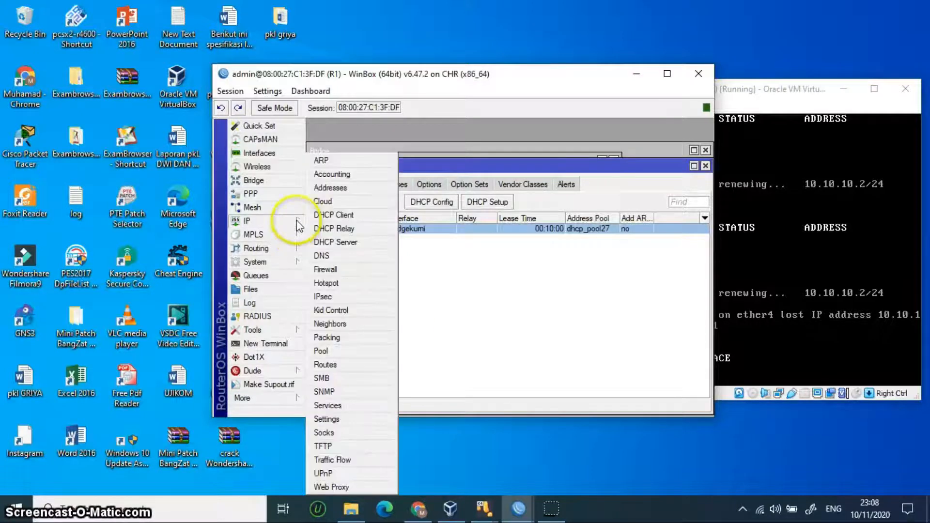
click(632, 77)
Step: Switch to R2's WinBox and view its IP address list
mouse_move(518, 506)
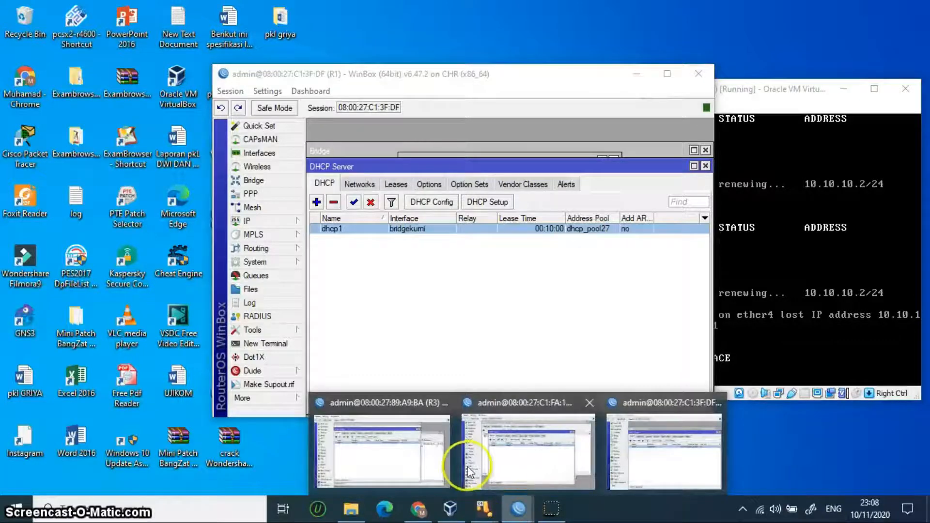
mouse_move(494, 448)
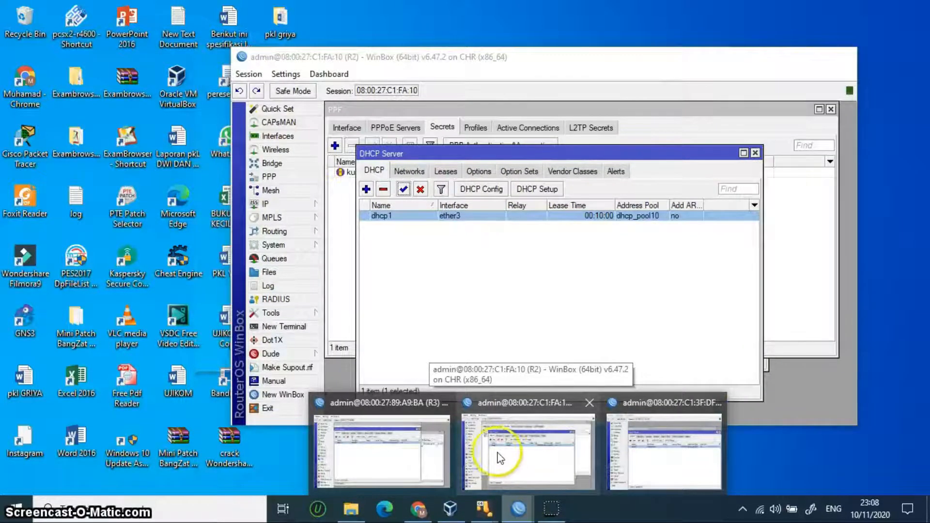
click(499, 454)
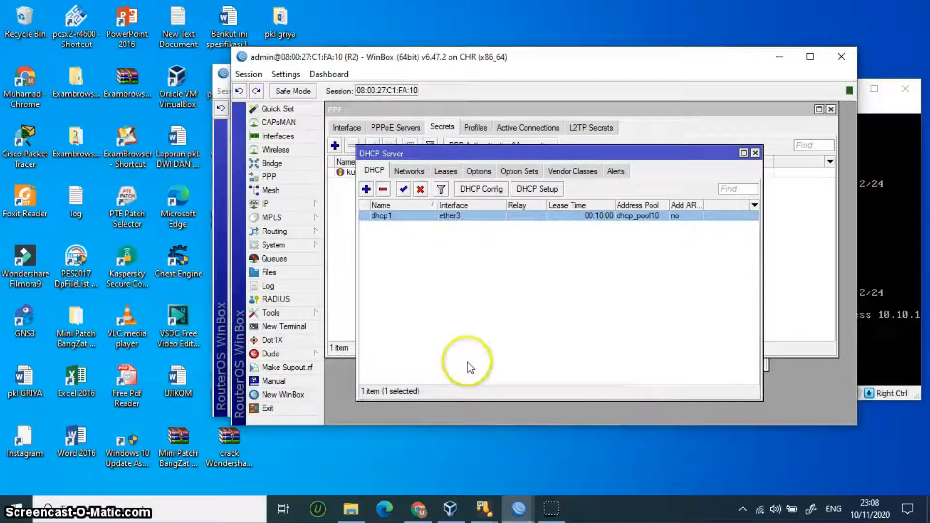
click(300, 208)
click(343, 184)
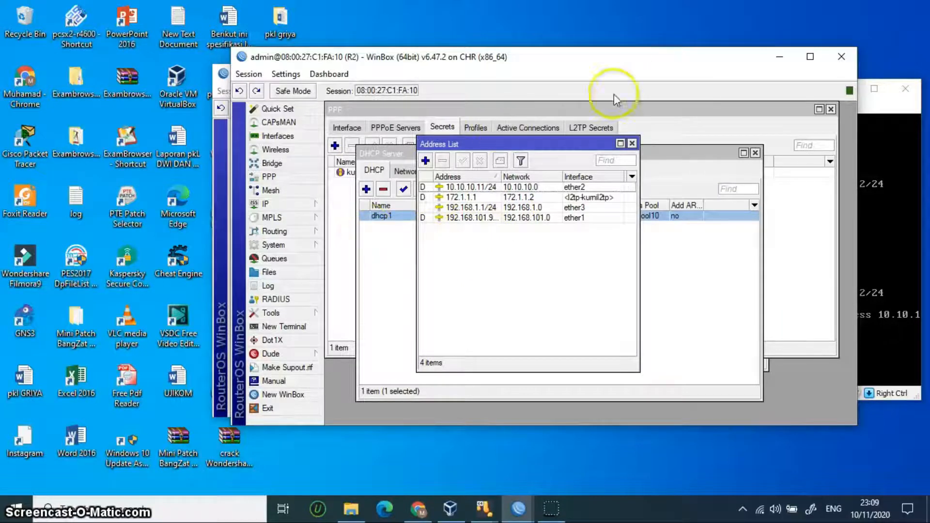
click(778, 56)
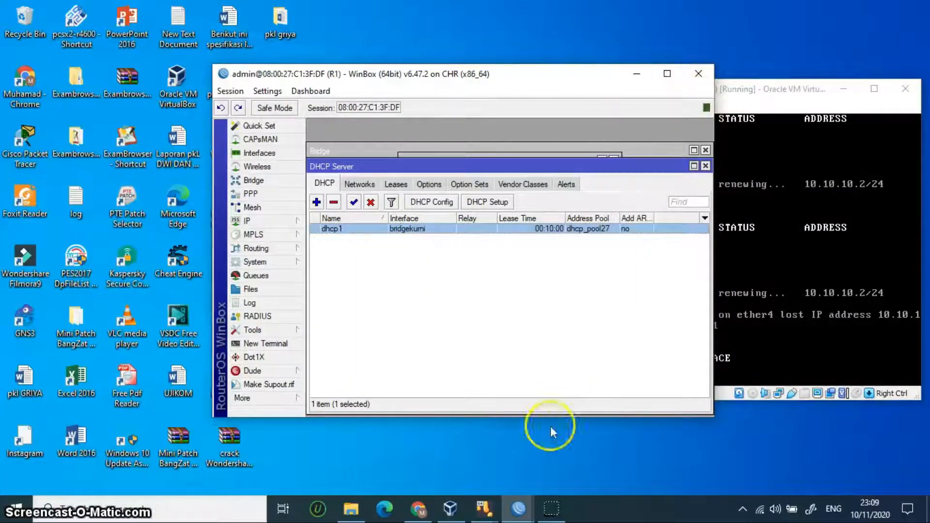
Step: View R3's four-entry address list, including 192.168.2.1/24 on ether4, then minimise R1's WinBox
click(676, 456)
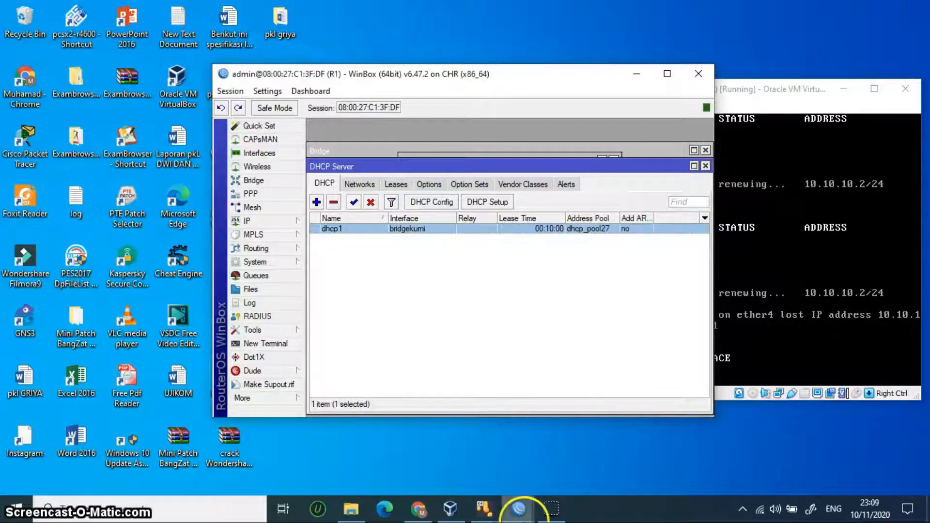
click(518, 509)
click(399, 454)
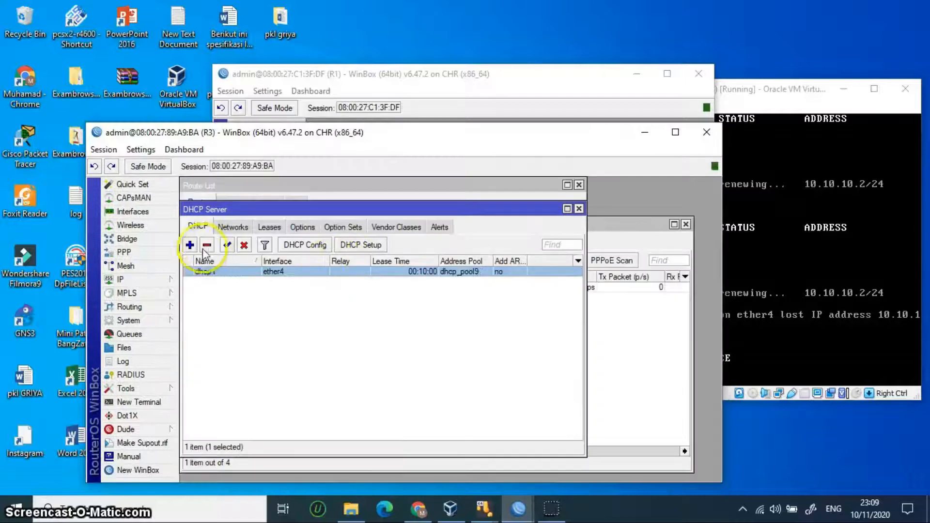
click(156, 281)
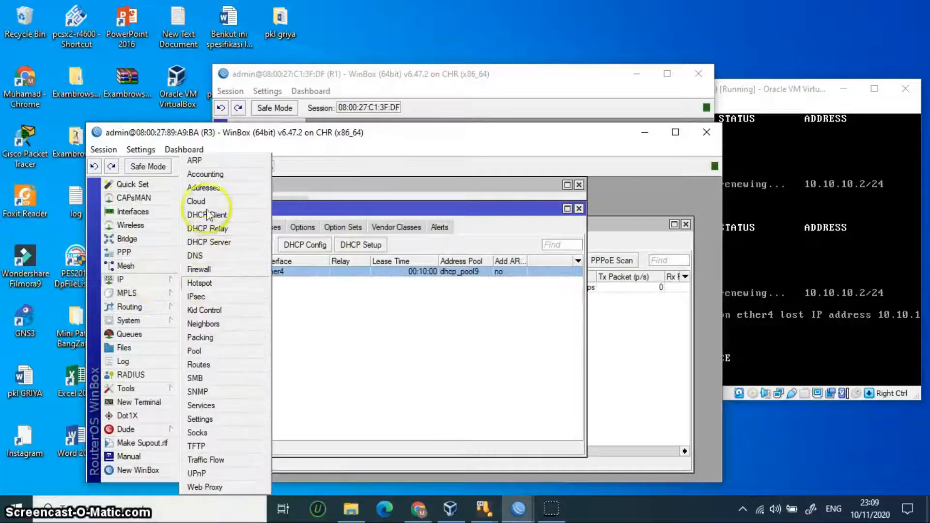
click(205, 188)
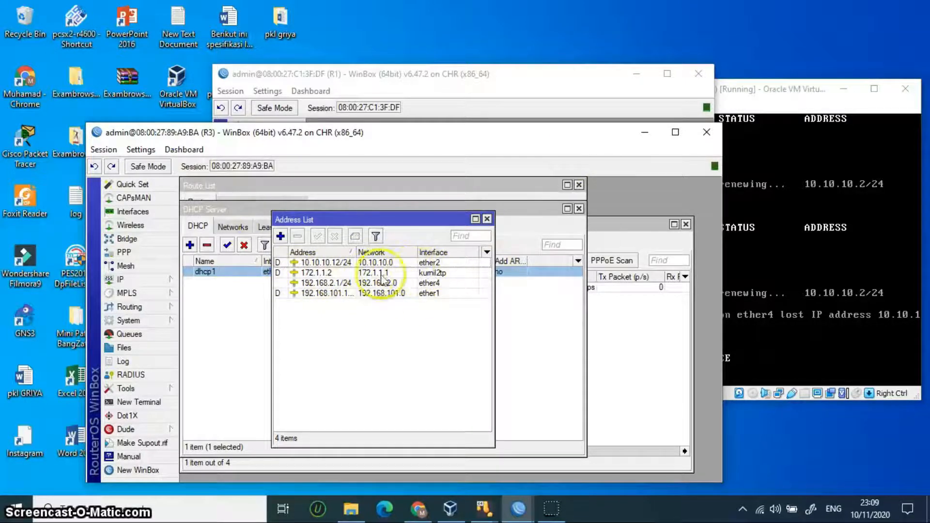
click(637, 124)
click(636, 74)
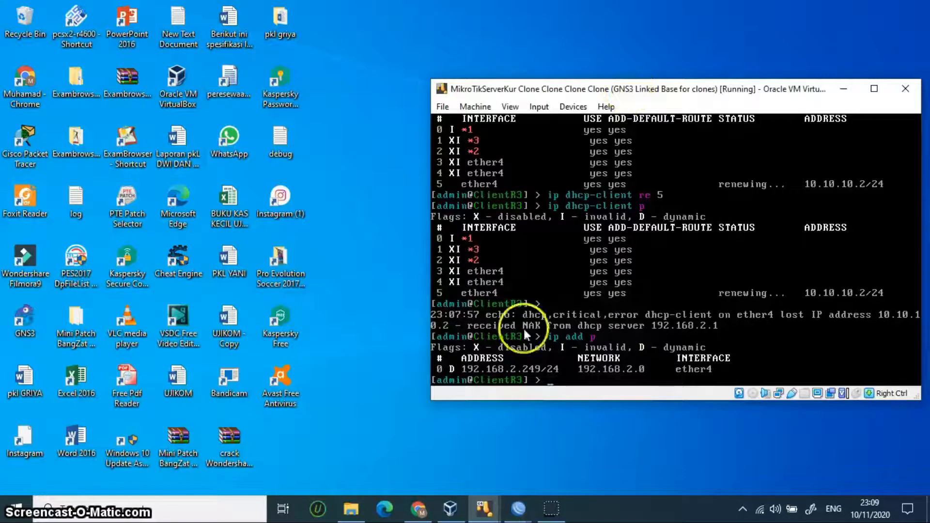
mouse_move(485, 516)
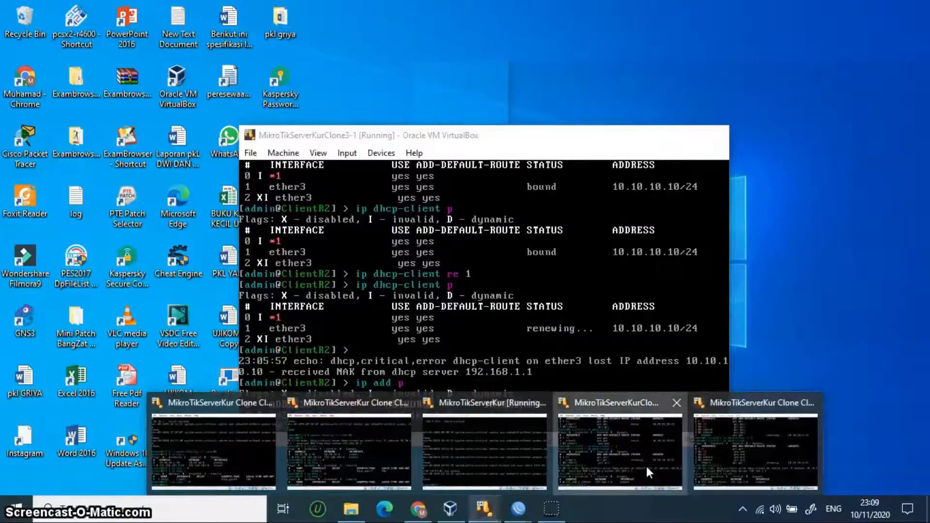
Step: Arrange the ClientR2 and ClientR3 VM consoles side by side
click(646, 466)
drag(500, 148, 272, 145)
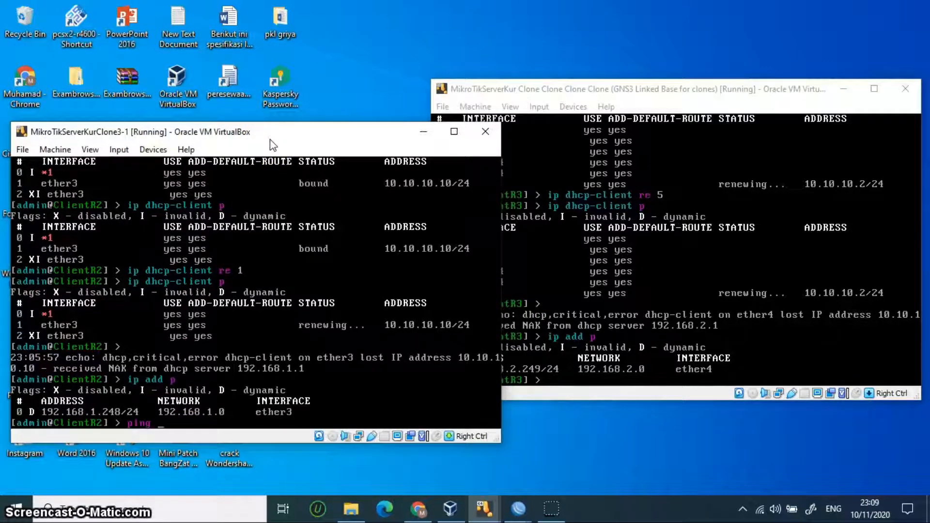
drag(571, 89, 623, 98)
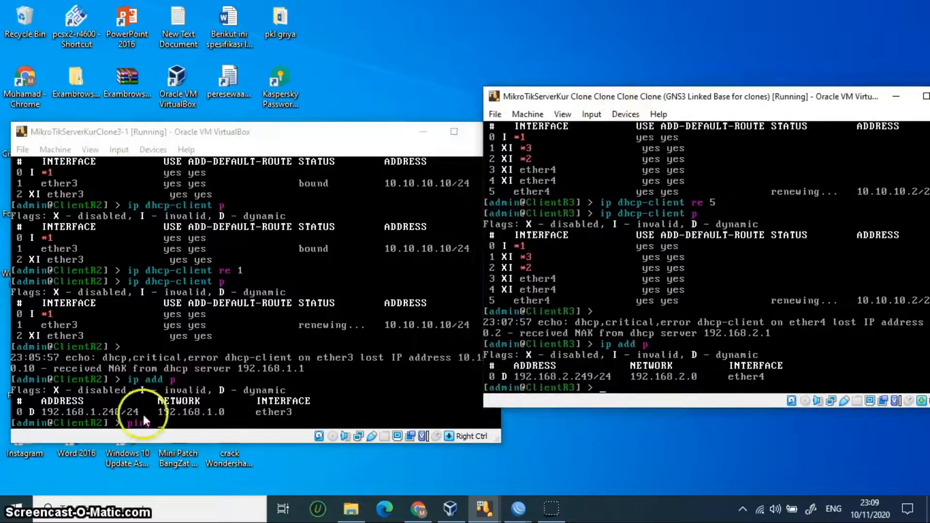
Step: Ping 192.168.2.249 from ClientR2 and stop it: 4 sent, 4 received, 0% loss
click(186, 410)
click(282, 368)
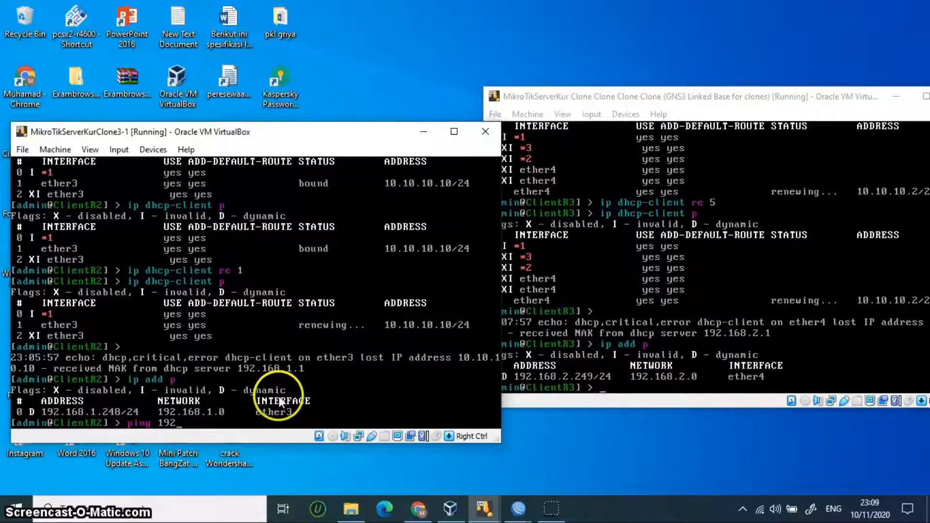
text(.168.2.249)
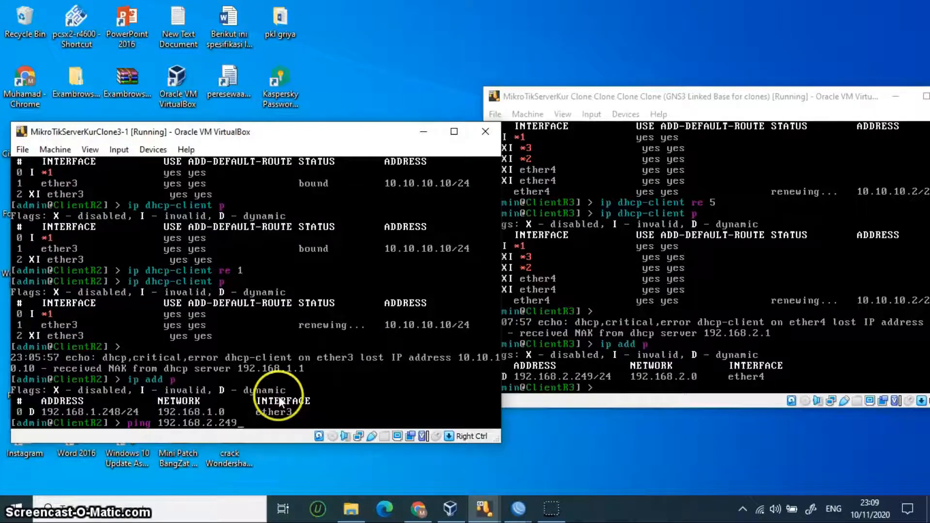
key(Return)
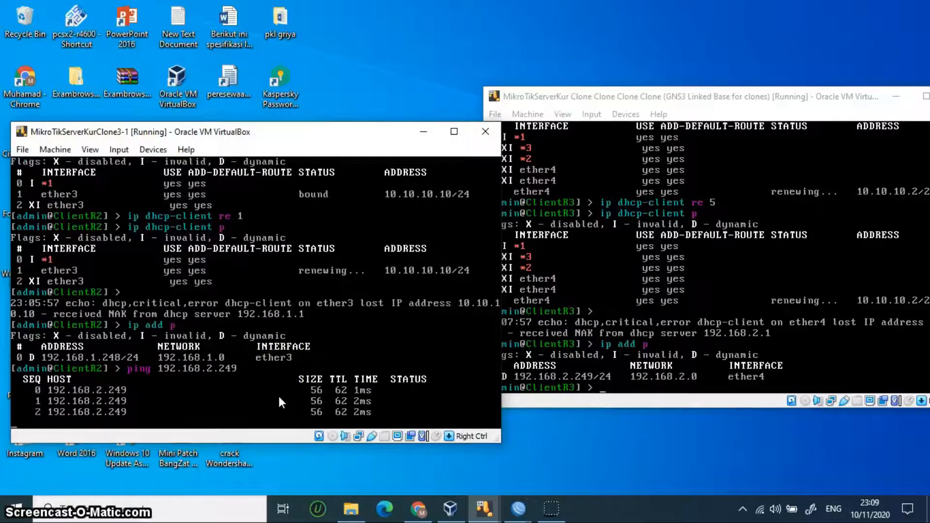
key(ctrl+c)
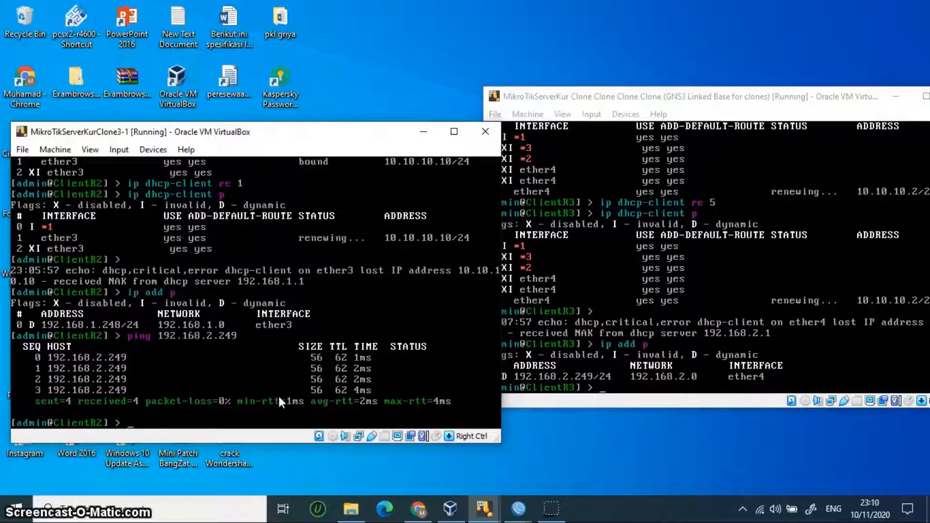
click(612, 376)
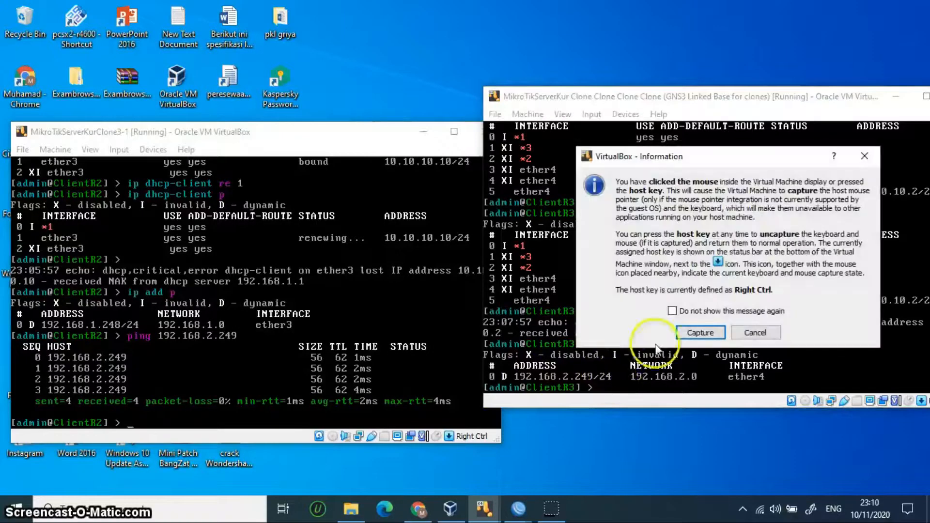
click(756, 333)
Step: From ClientR3, correct the failing ping to 192.168.1.248 and get 4/4 replies
text(pin)
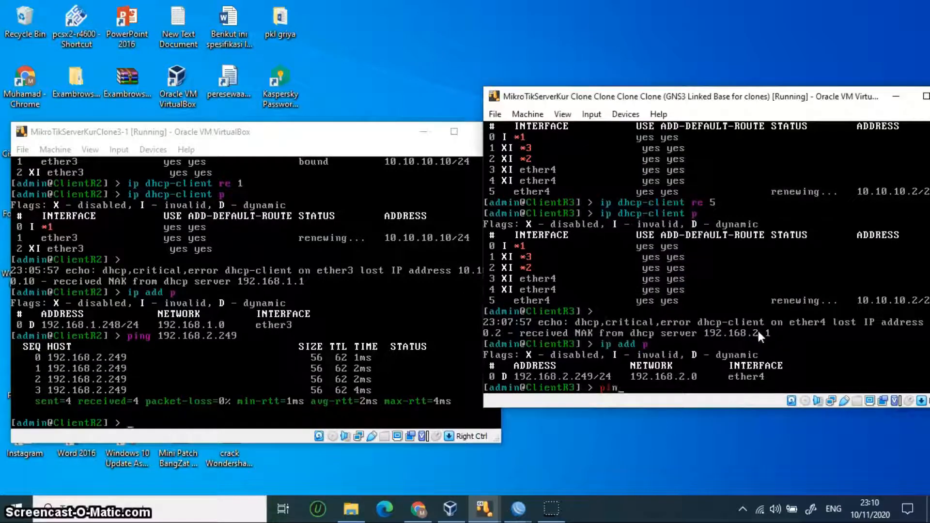
text(g 192.168.248)
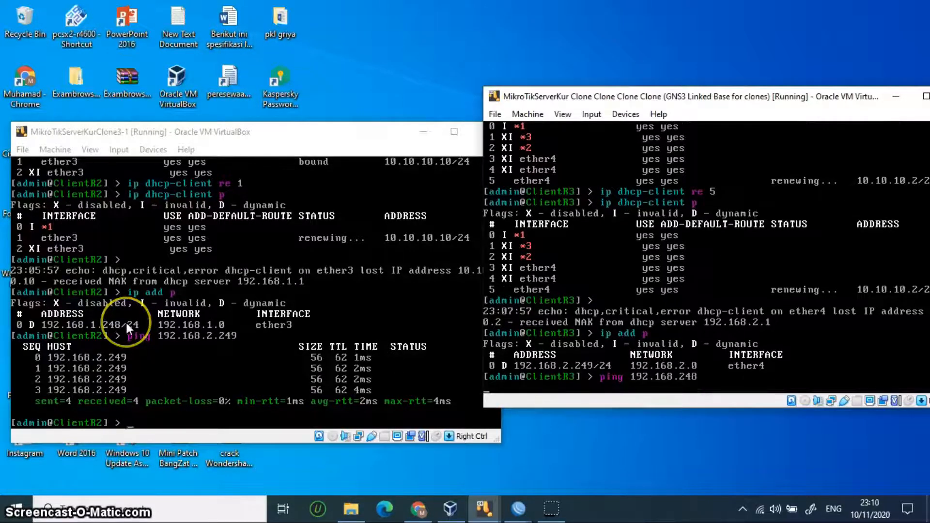
key(Return)
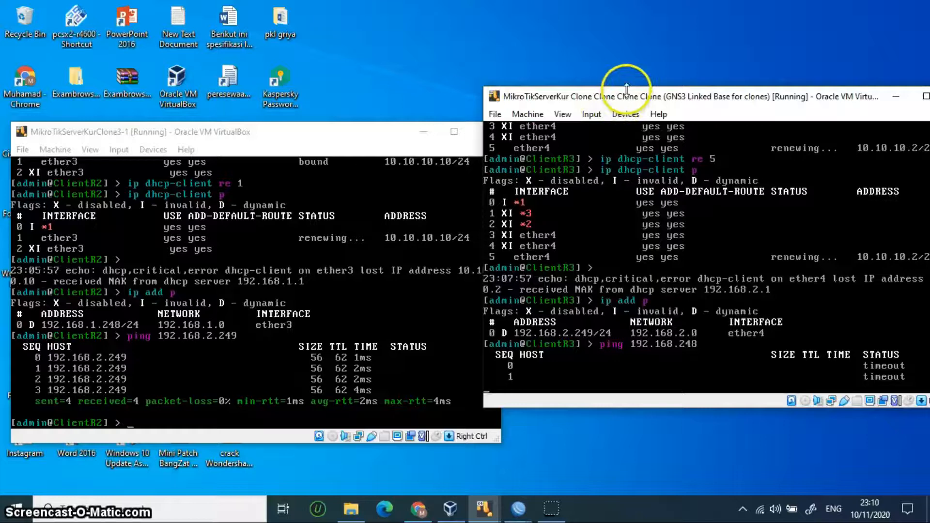
drag(635, 109, 579, 100)
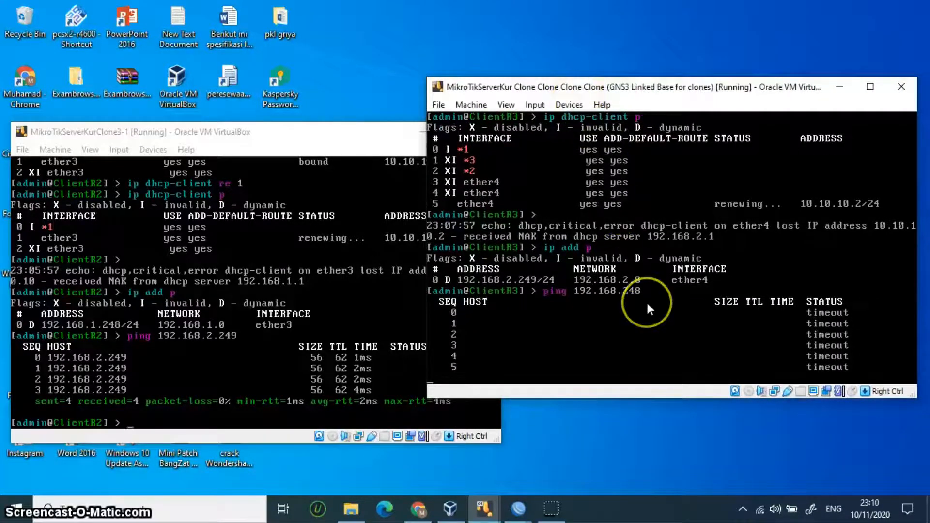
key(ctrl+c)
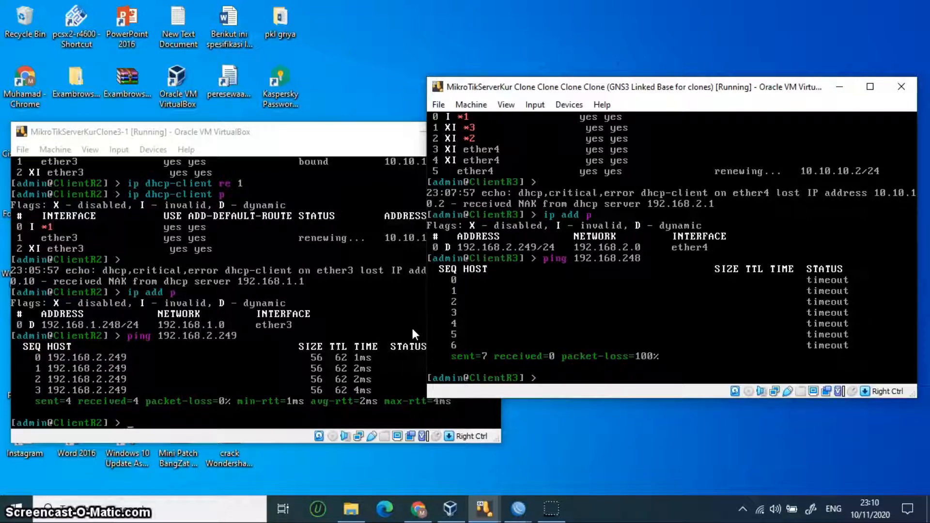
key(Up)
key(BackSpace)
key(BackSpace)
text(1.)
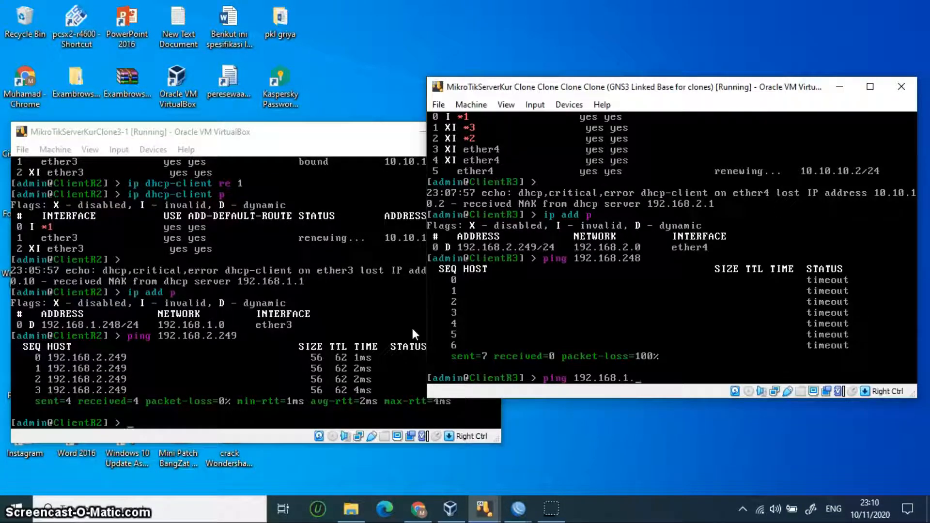
text(248)
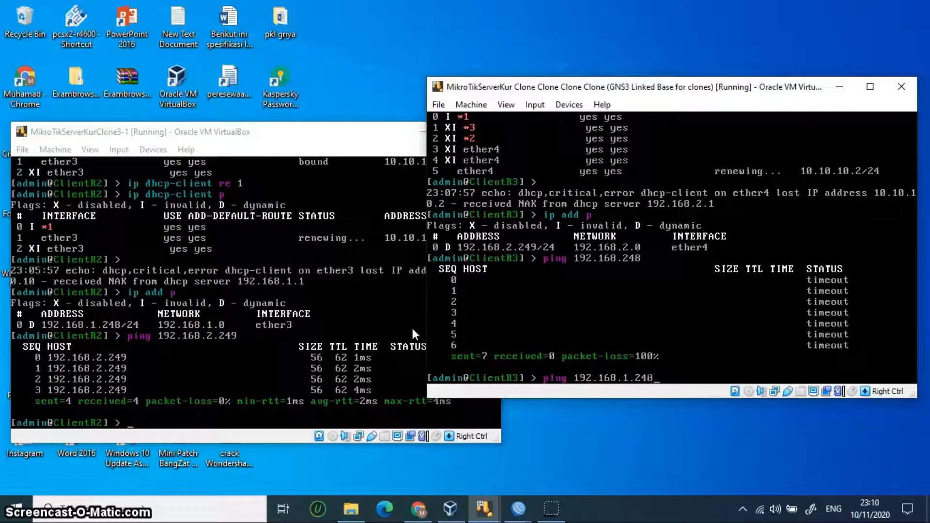
key(Return)
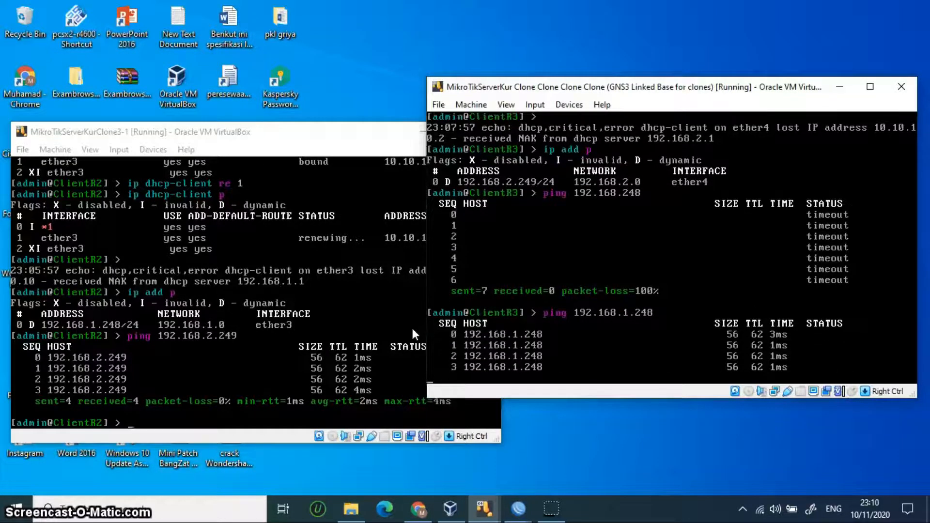
key(ctrl+c)
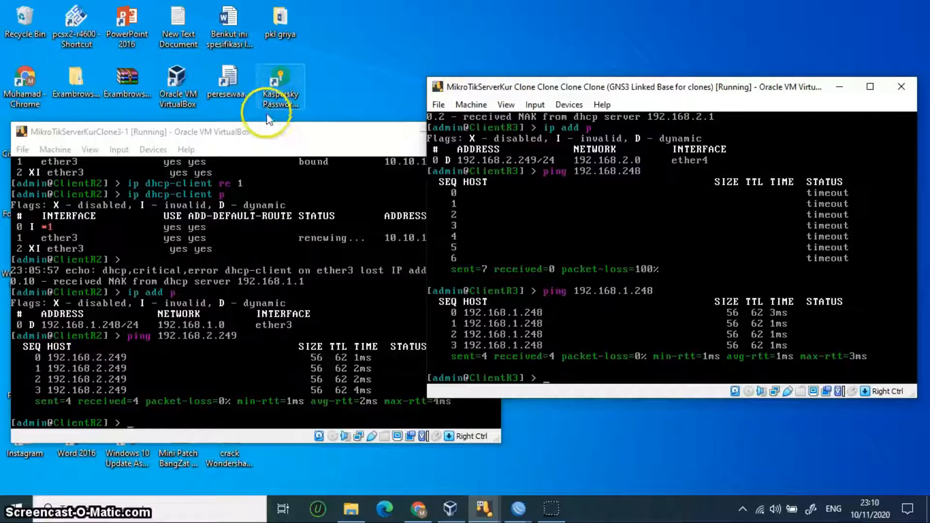
click(274, 142)
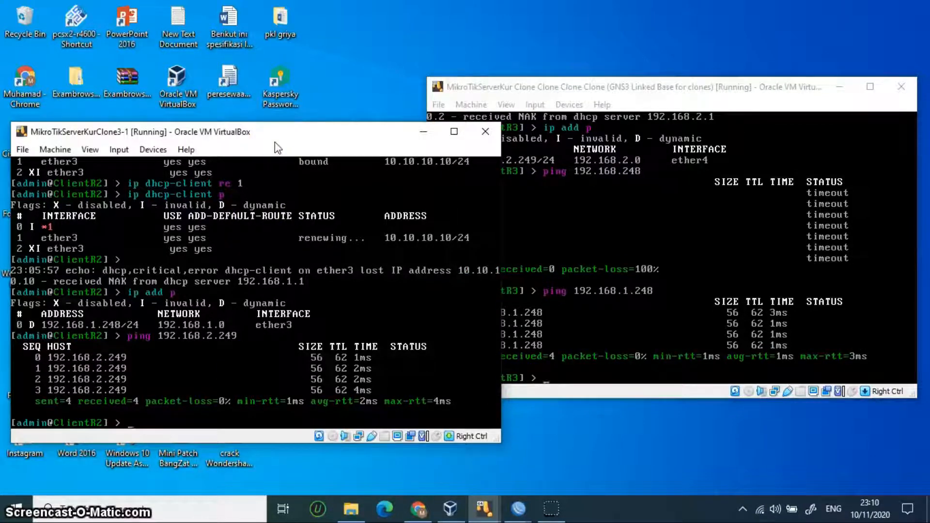
Step: Run 'tool traceroute 192.168.2.249' on ClientR2, routing via 192.168.1.1 and 172.1.1.2
key(Up)
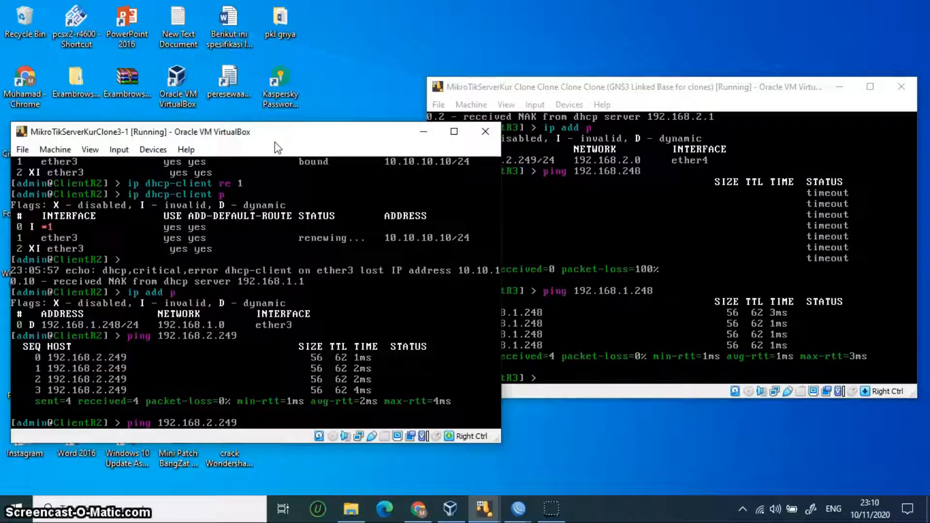
key(BackSpace)
key(BackSpace)
key(BackSpace)
key(BackSpace)
key(BackSpace)
text(tool tra)
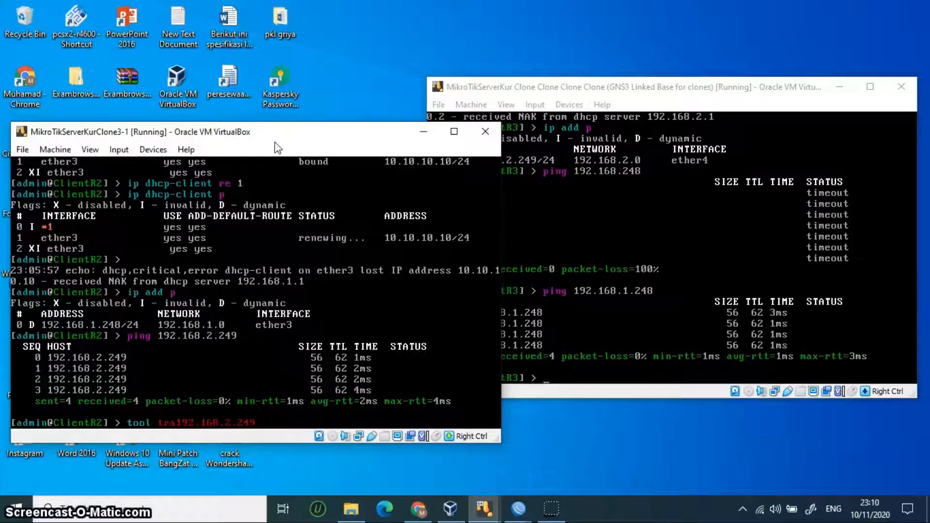
text(ffic-generator)
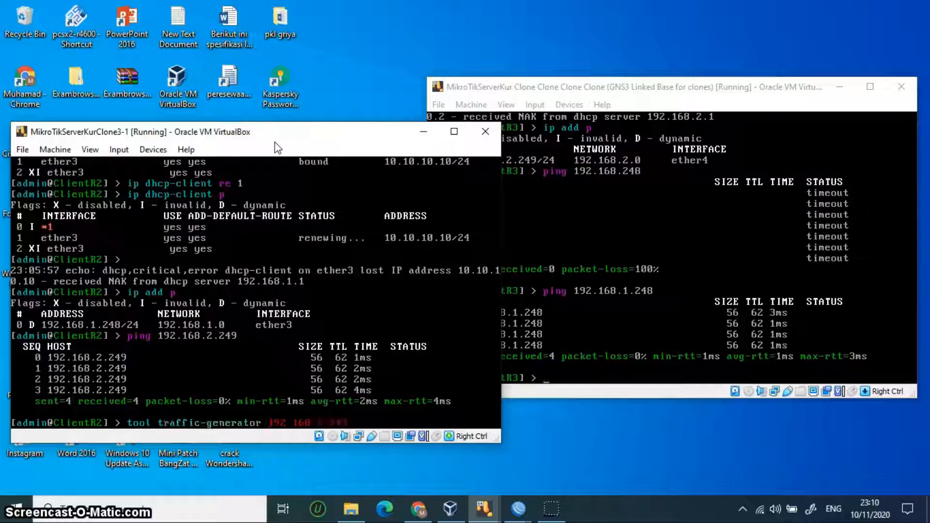
key(BackSpace)
key(BackSpace)
key(BackSpace)
key(BackSpace)
key(BackSpace)
key(BackSpace)
key(BackSpace)
key(BackSpace)
key(BackSpace)
key(BackSpace)
key(BackSpace)
key(BackSpace)
key(BackSpace)
key(BackSpace)
key(BackSpace)
key(BackSpace)
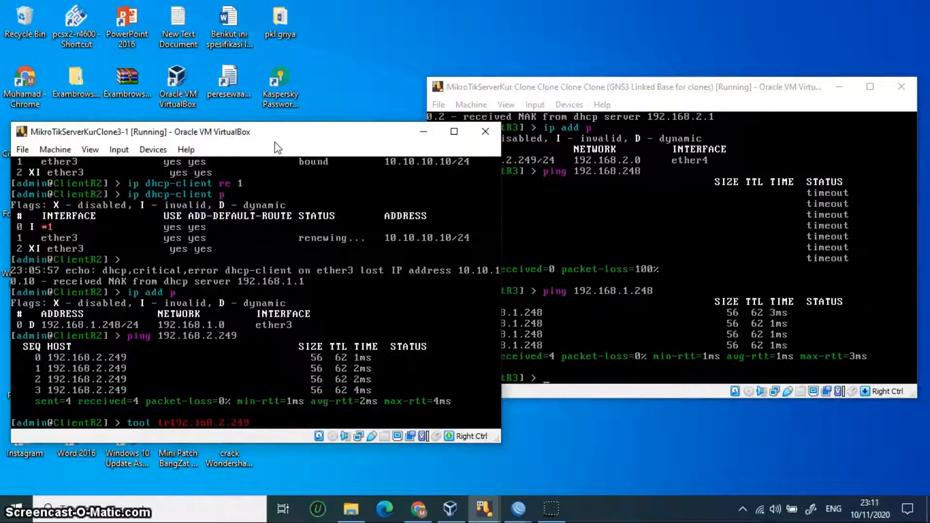
text(aceroute)
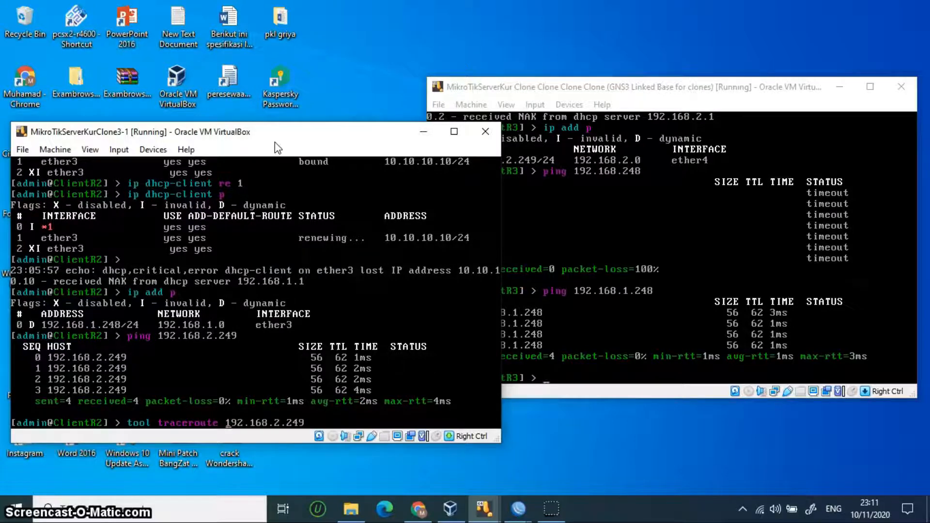
key(Return)
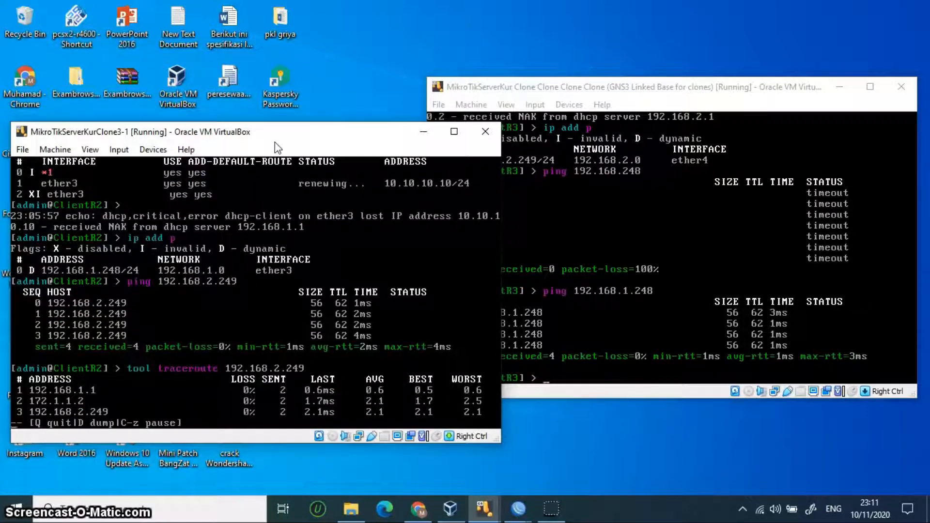
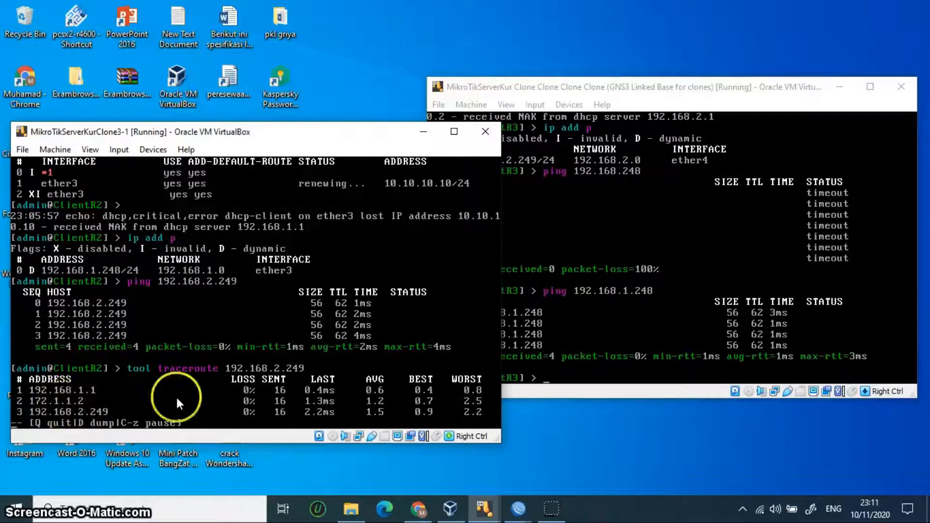
Step: Quit ClientR2's traceroute and switch to the ClientR3 console, dismissing the mouse-capture notice
key(q)
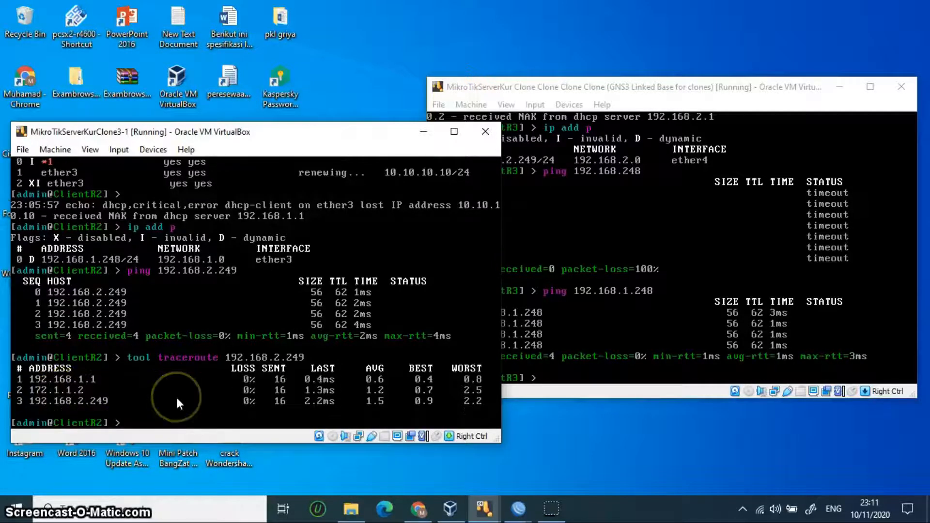
click(614, 367)
click(699, 323)
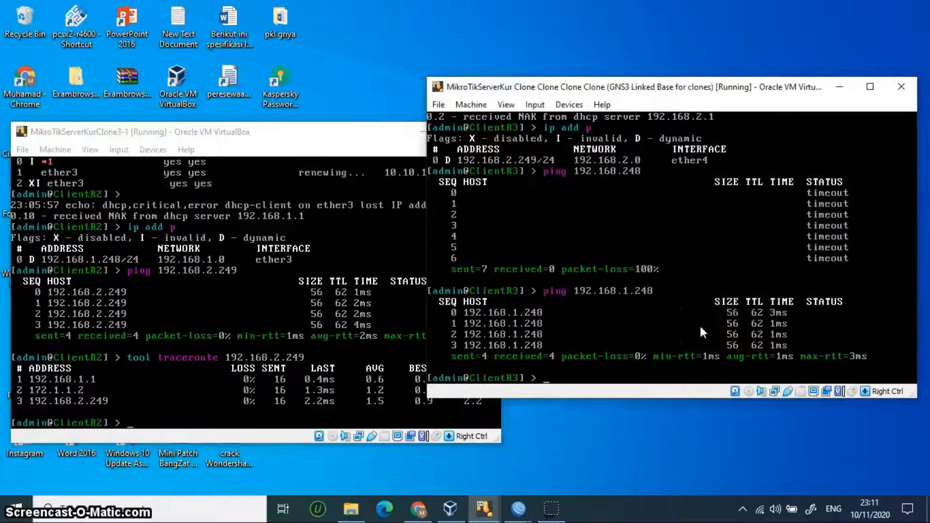
Step: Run 'tool traceroute 192.168.1.248' on ClientR3, showing hops 192.168.2.1 and 172.1.1.1, then stop it
key(Up)
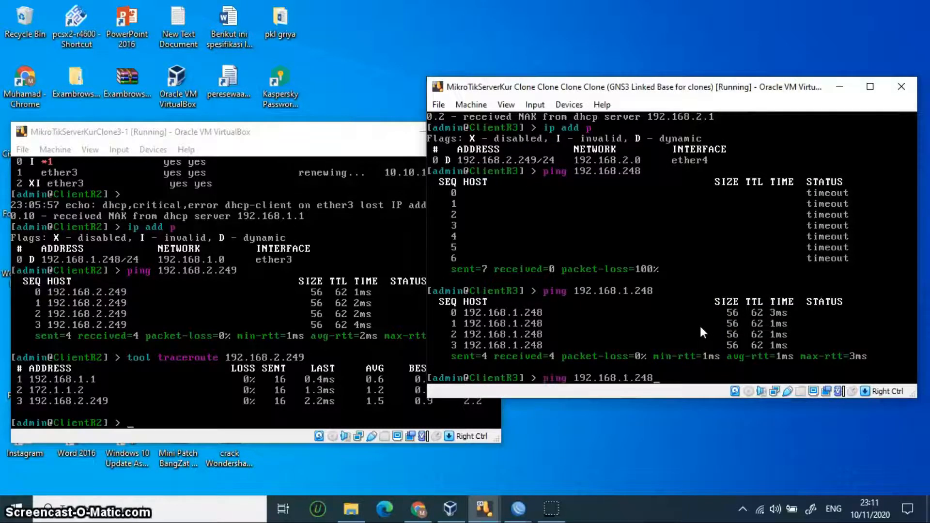
key(BackSpace)
key(BackSpace)
key(BackSpace)
key(BackSpace)
key(BackSpace)
text(traceroute)
key(BackSpace)
key(BackSpace)
key(BackSpace)
key(BackSpace)
key(BackSpace)
key(BackSpace)
key(BackSpace)
key(BackSpace)
key(BackSpace)
key(BackSpace)
text(tool )
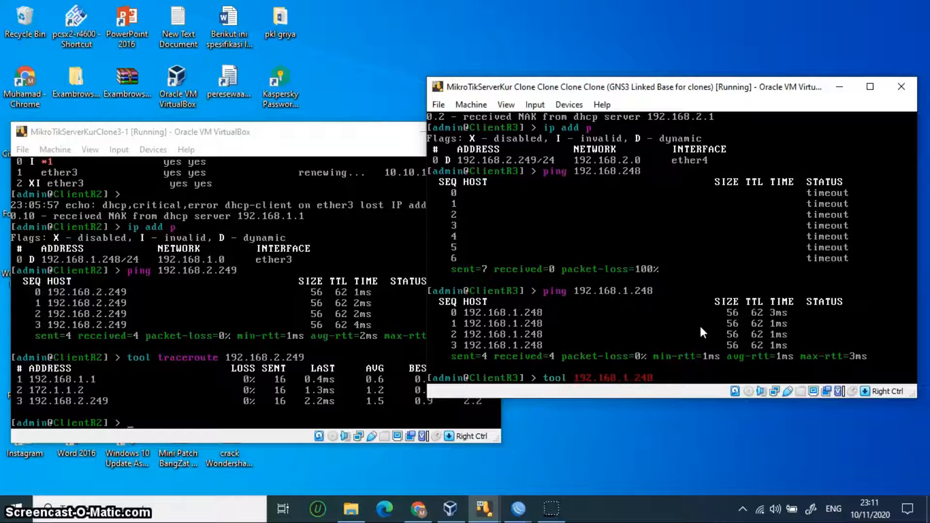
text(traceroute)
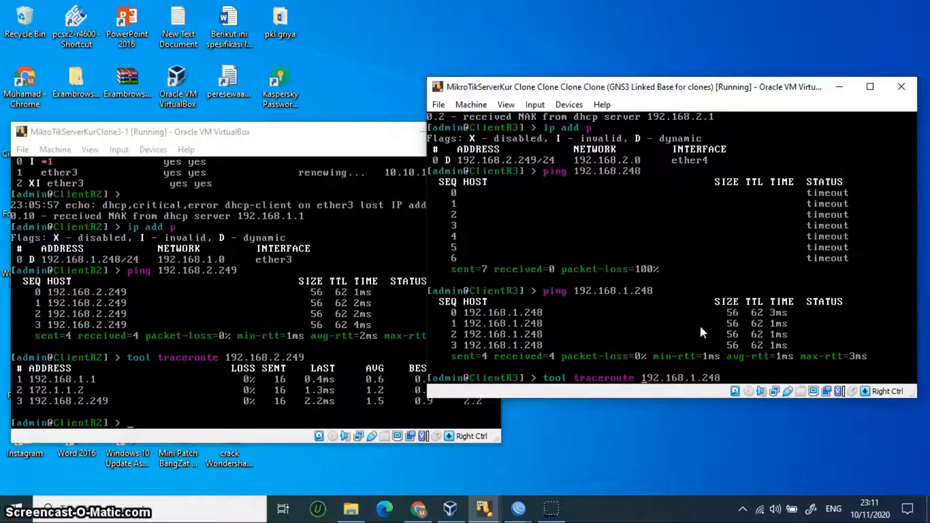
key(Return)
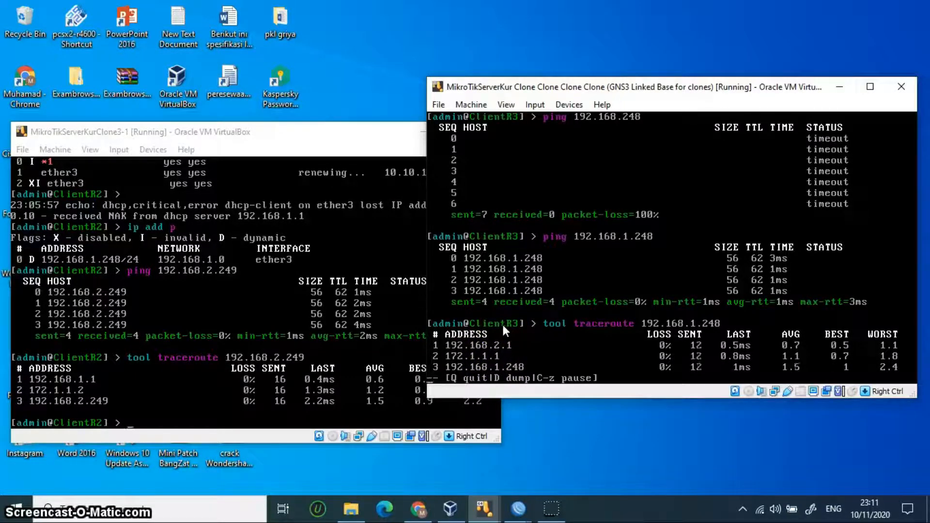
key(q)
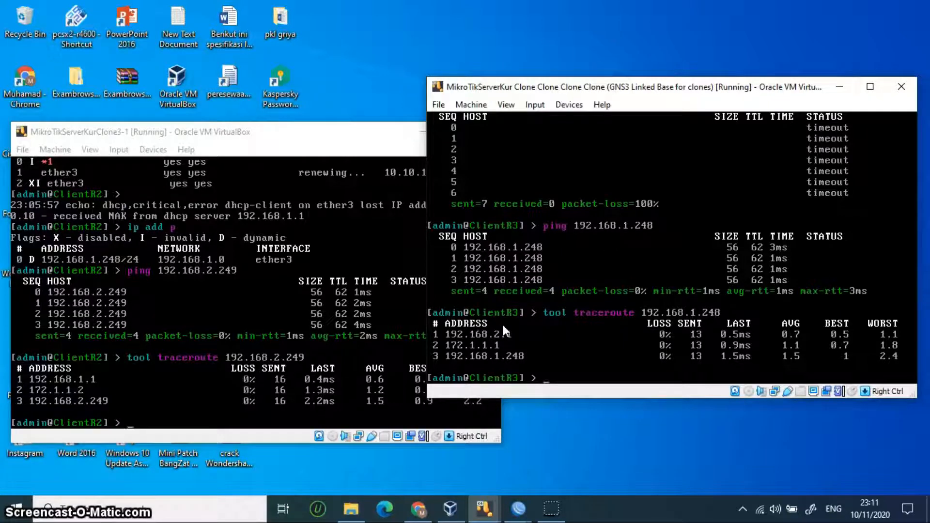
click(839, 91)
Step: Delete the kumil2tp L2TP client from R3's PPP interface list
click(426, 132)
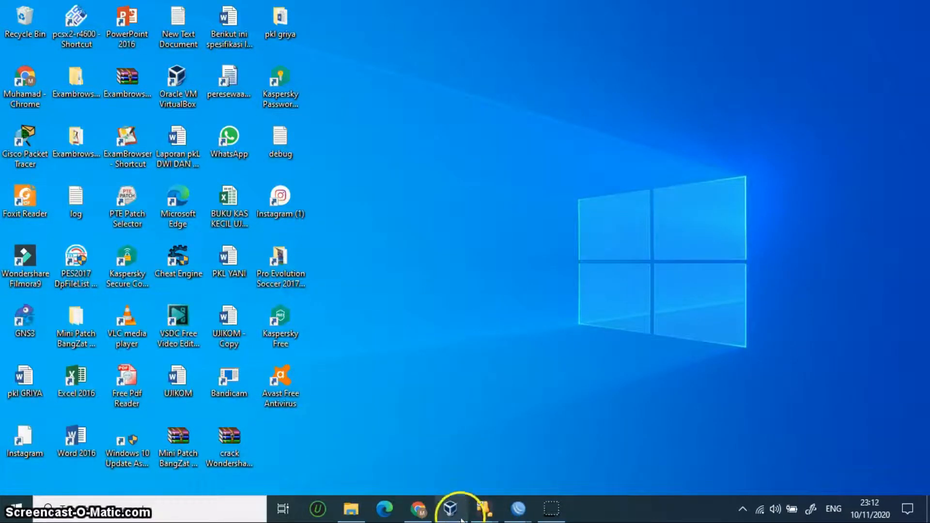
mouse_move(519, 513)
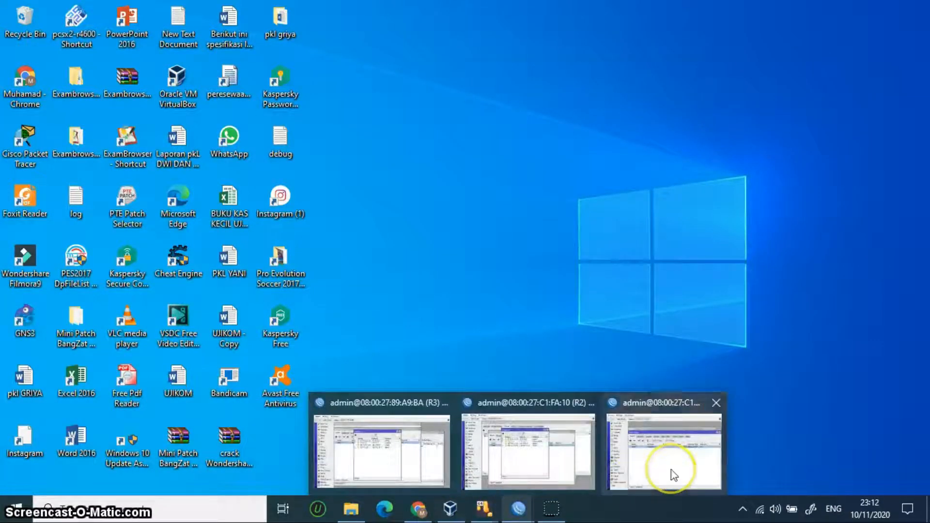
mouse_move(670, 469)
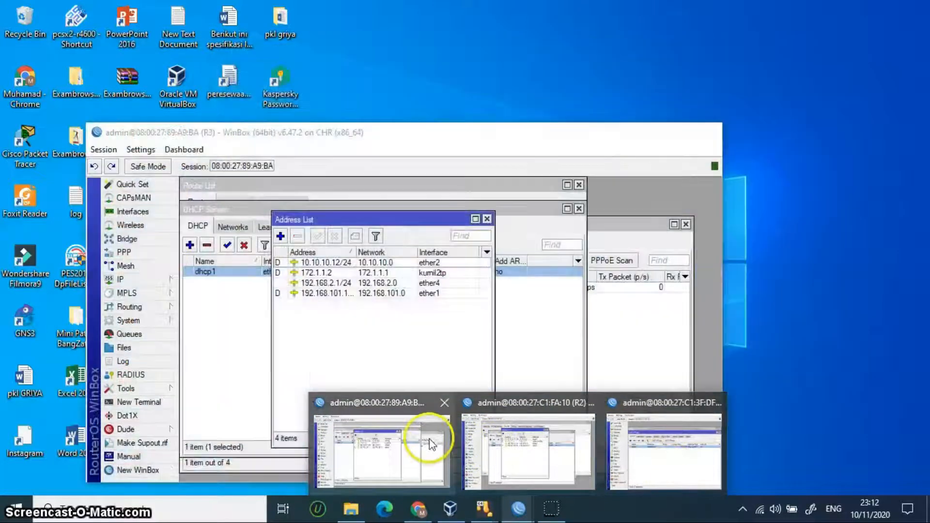
click(426, 441)
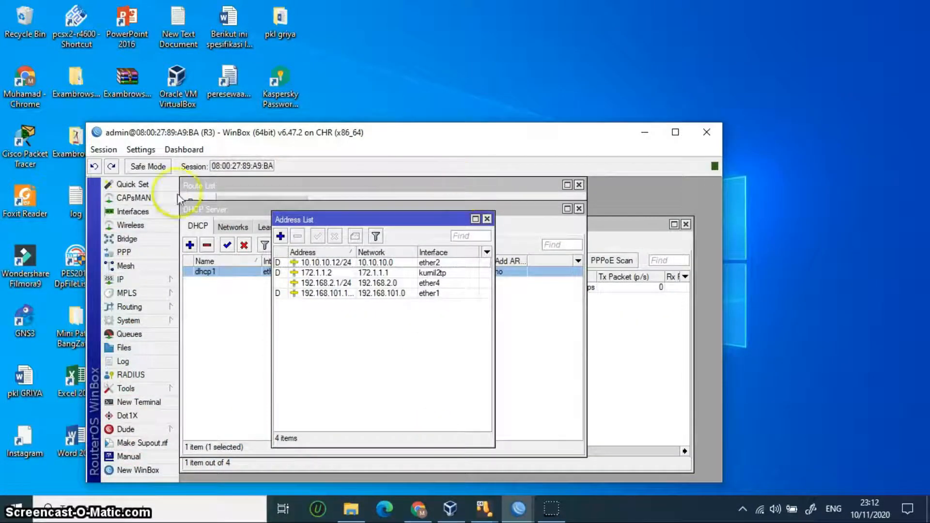
drag(388, 139, 428, 104)
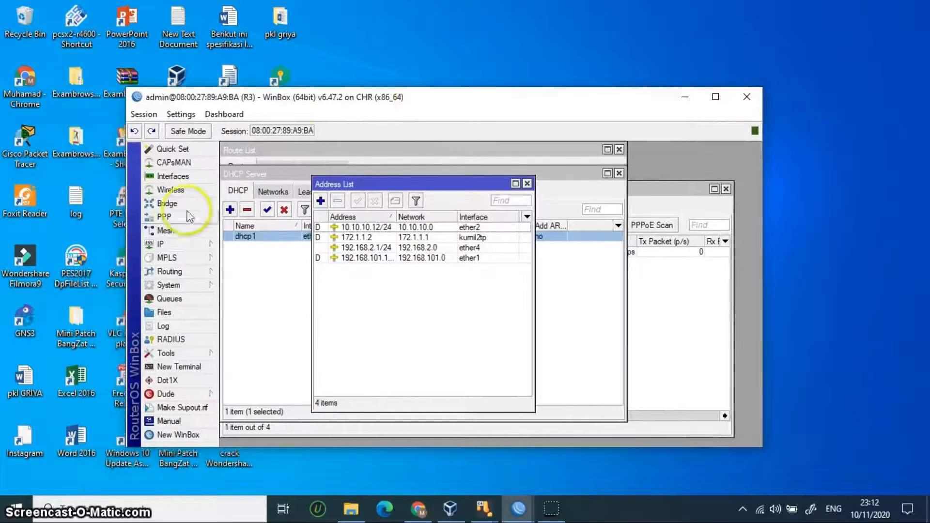
click(175, 216)
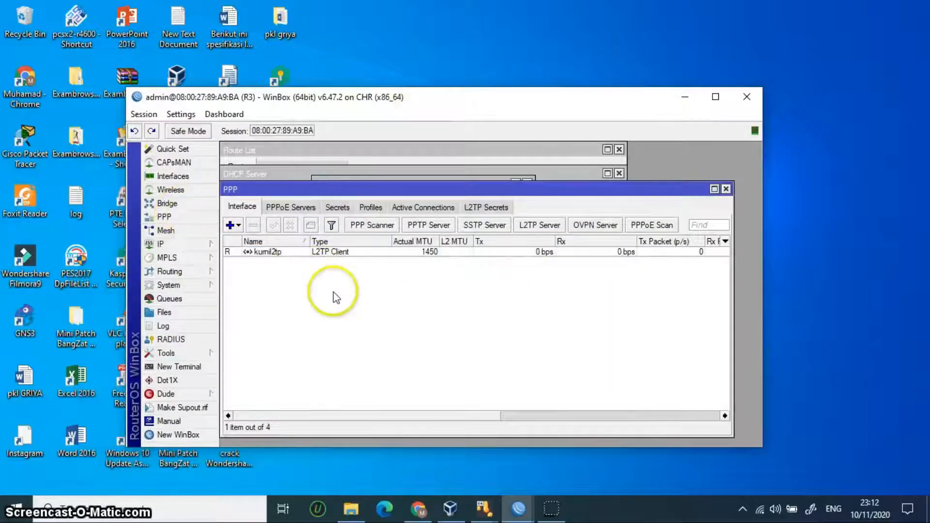
click(314, 253)
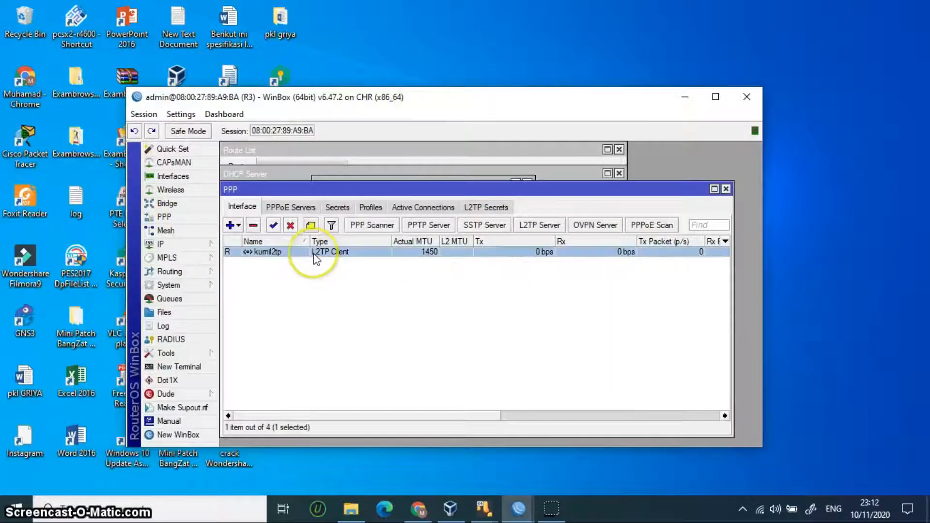
click(253, 226)
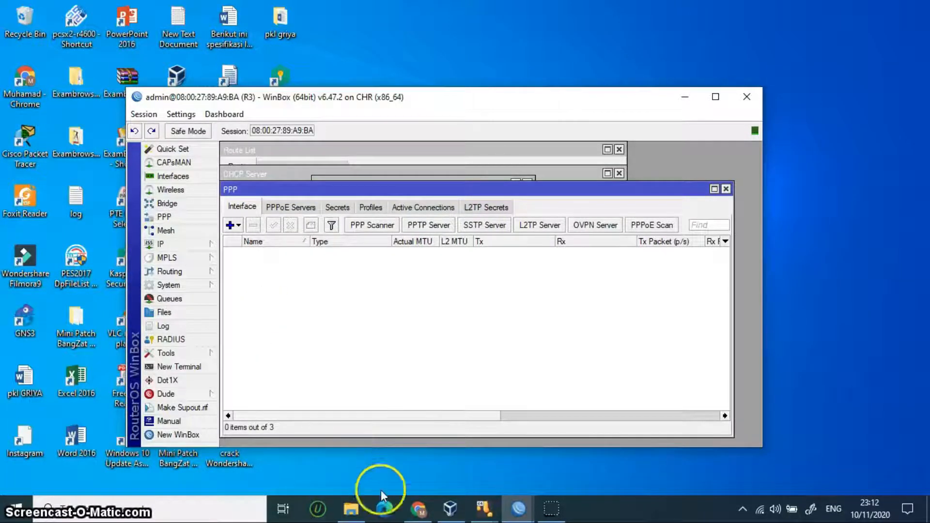
click(686, 97)
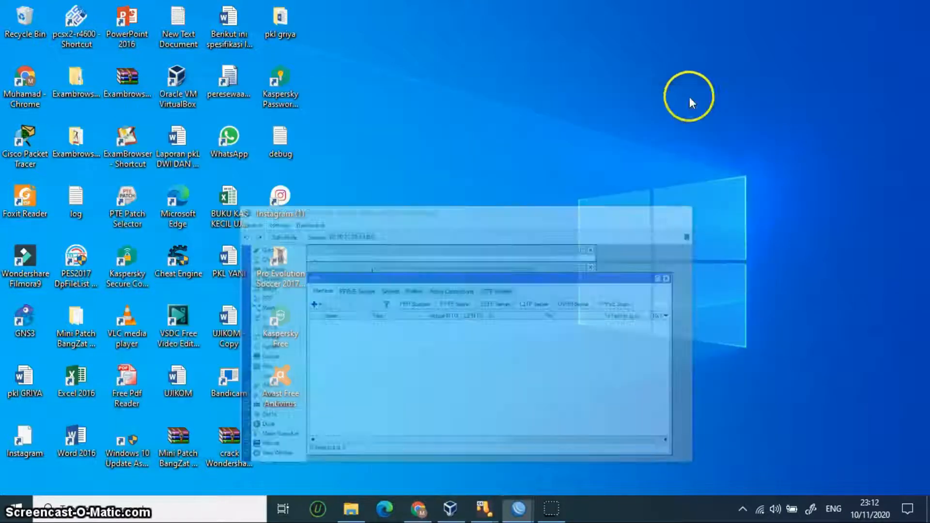
Step: On R2, open the PPP interface list and check the L2TP Server settings
mouse_move(515, 517)
click(515, 467)
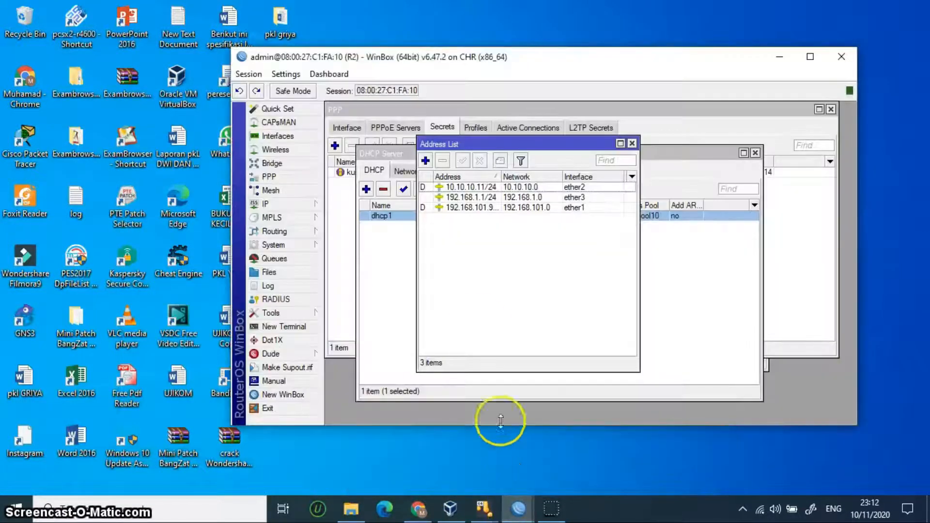
click(285, 176)
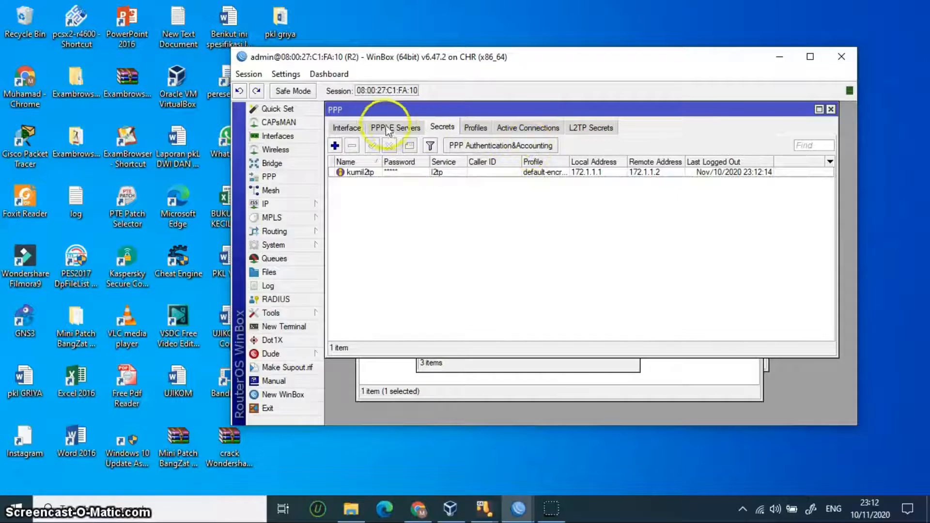
click(346, 127)
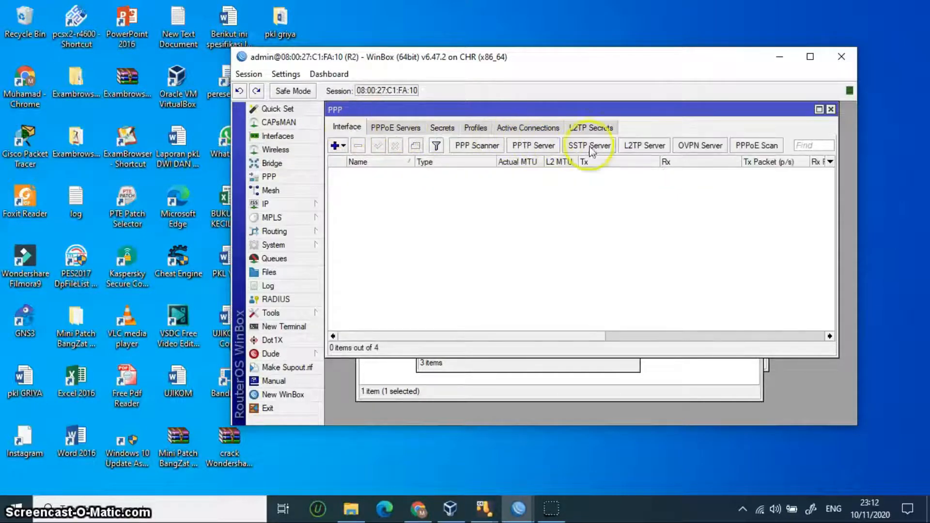
click(644, 145)
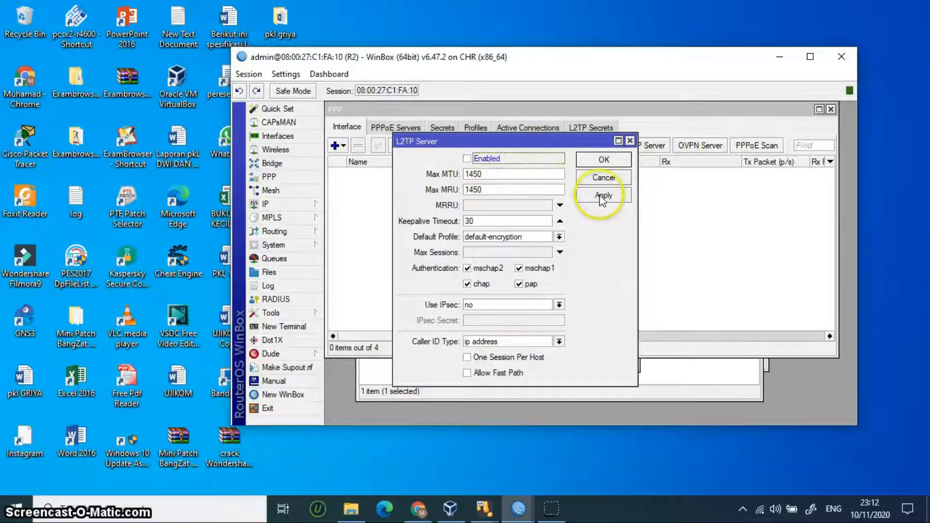
click(604, 159)
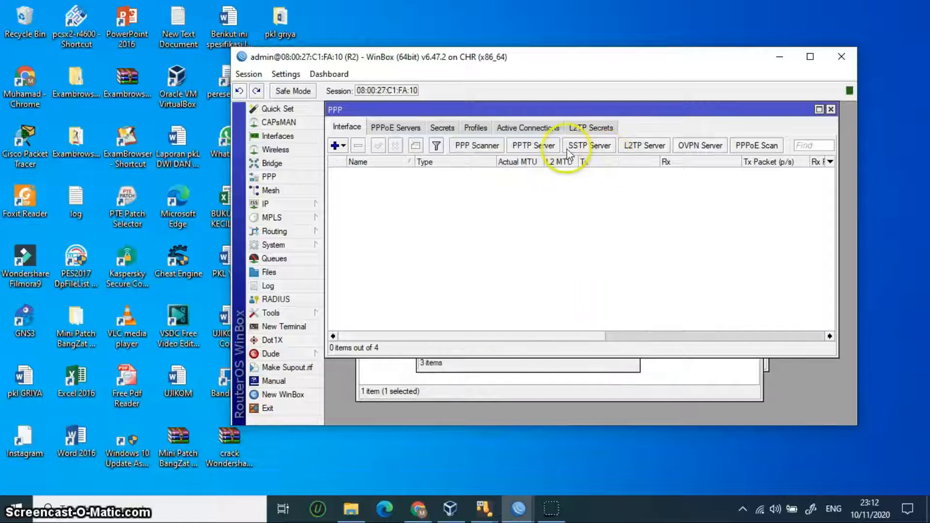
Step: Enable R2's PPTP server, keeping default-encryption and mschap2/mschap1 authentication
click(536, 145)
click(517, 215)
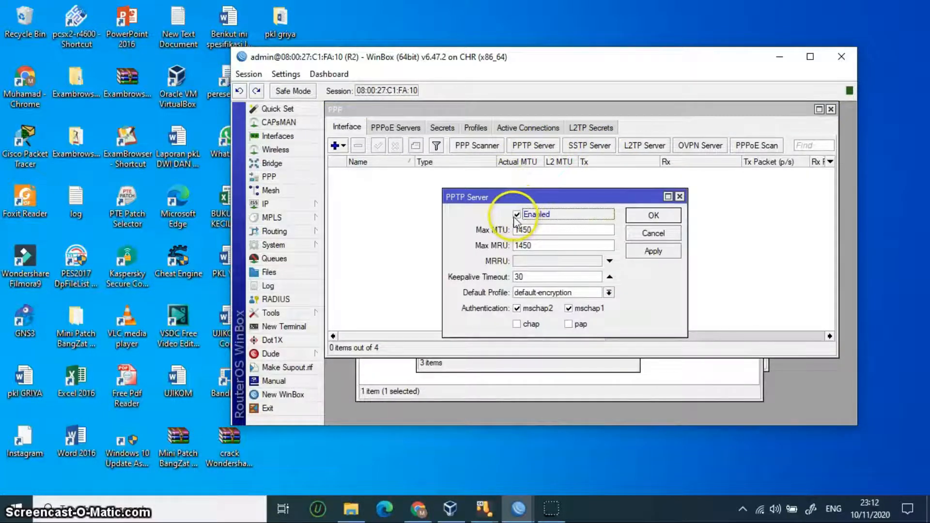
click(653, 253)
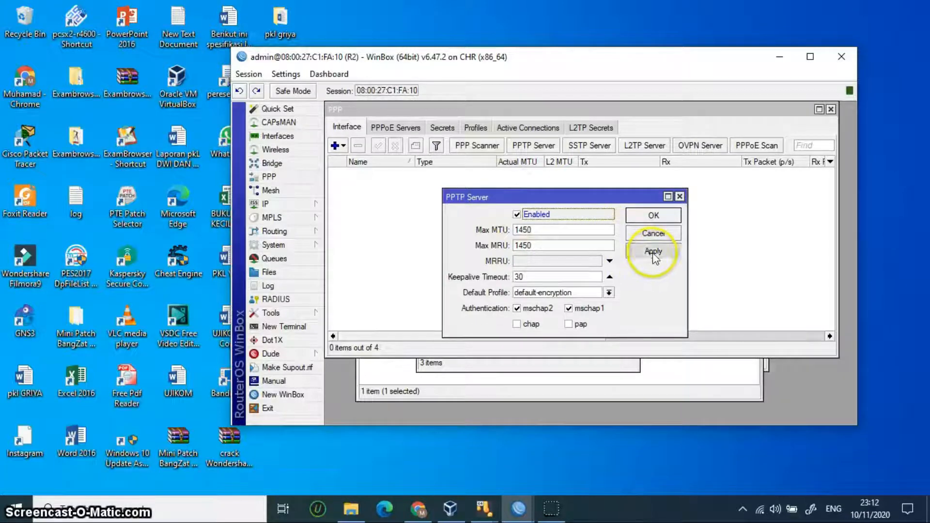
click(653, 216)
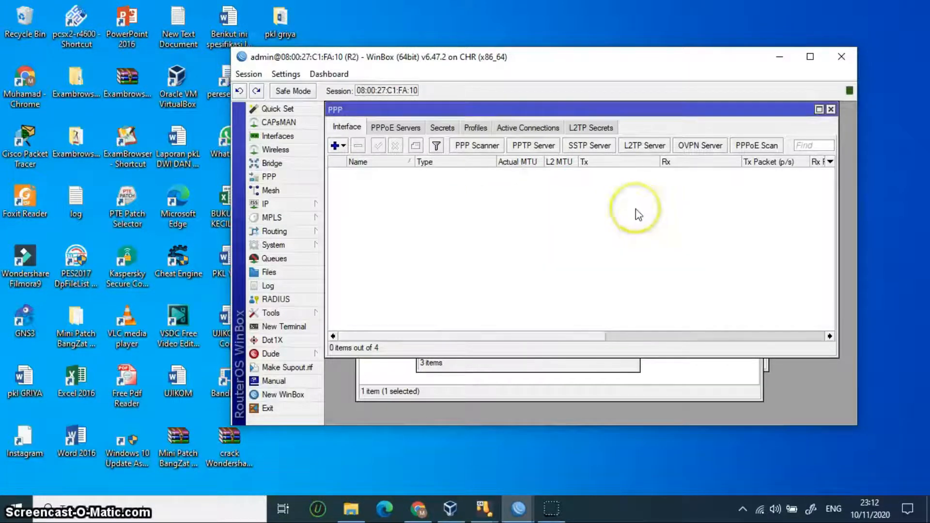
Step: Change R2's PPP secret service from l2tp to pptp, keeping addresses 172.1.1.1 and 172.1.1.2
click(441, 128)
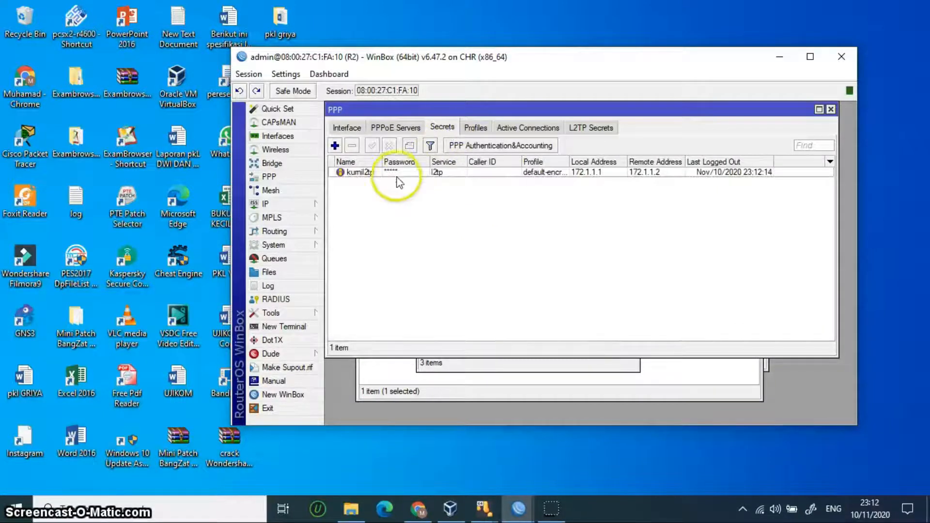
double_click(376, 170)
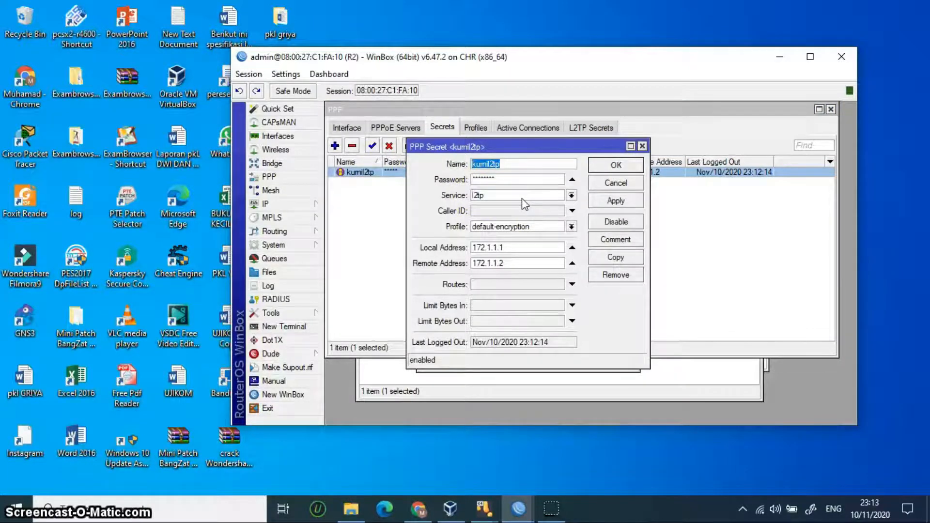
click(522, 199)
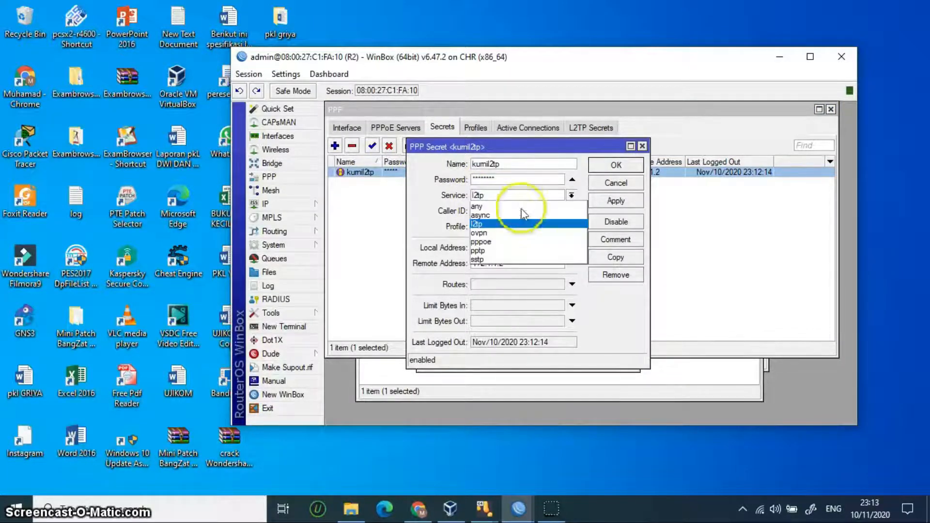
click(524, 251)
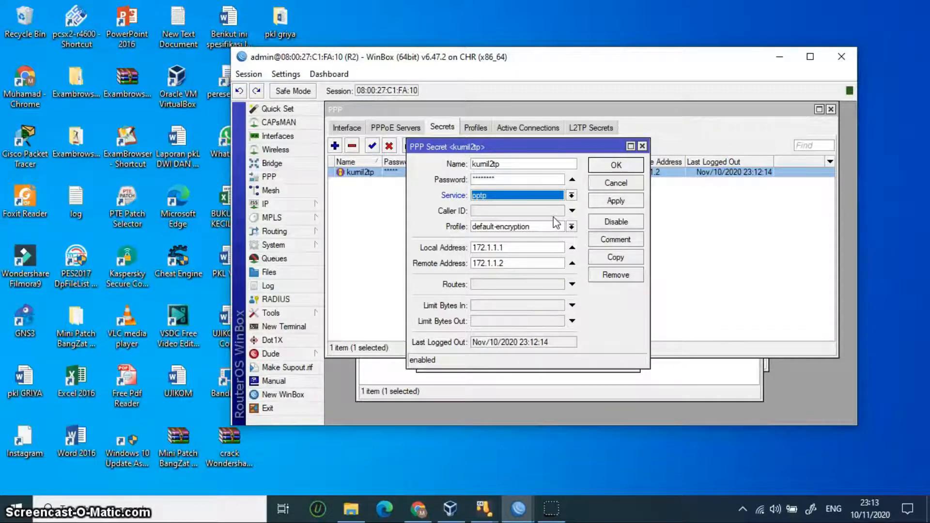
click(616, 199)
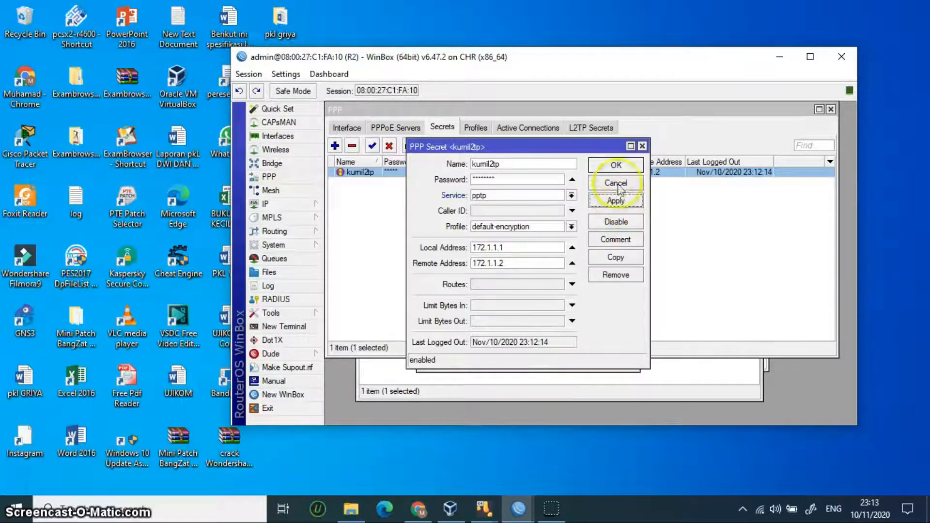
click(615, 165)
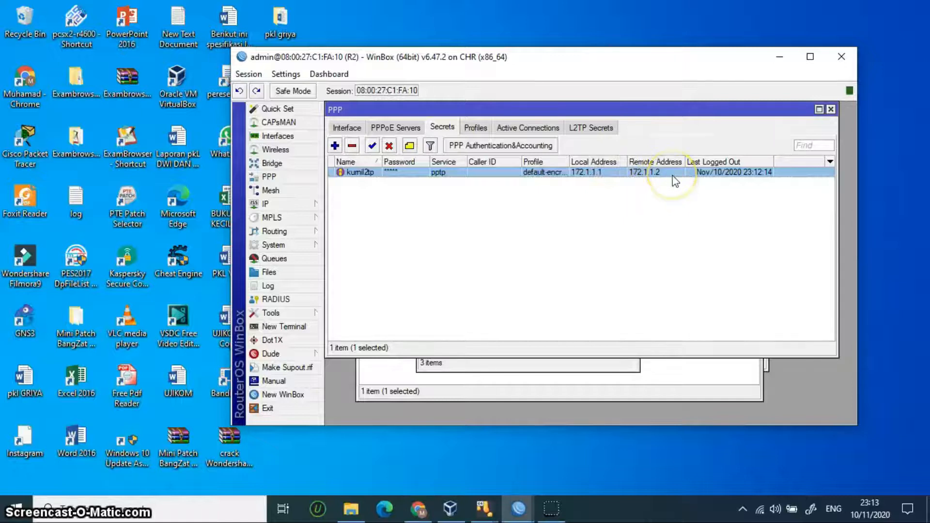
Step: On R3, add a new PPTP Client interface in PPP
click(779, 57)
mouse_move(515, 512)
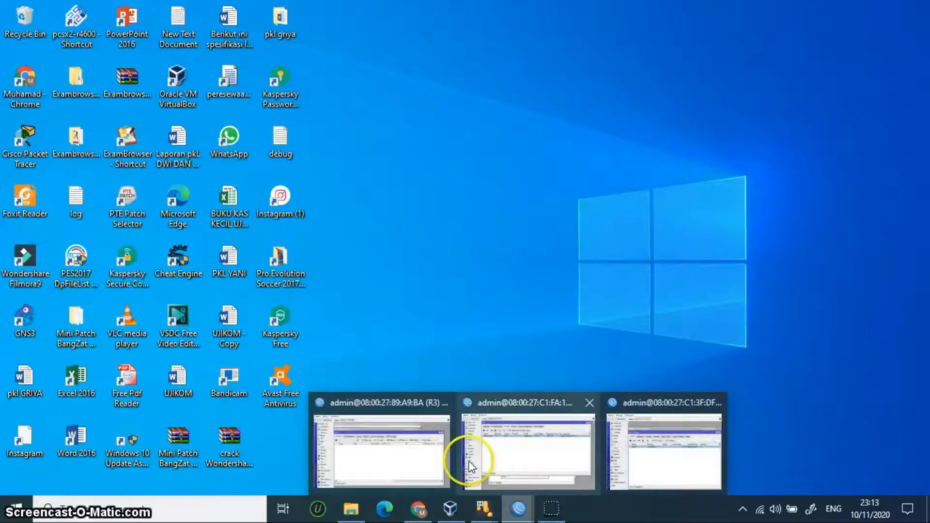
click(417, 446)
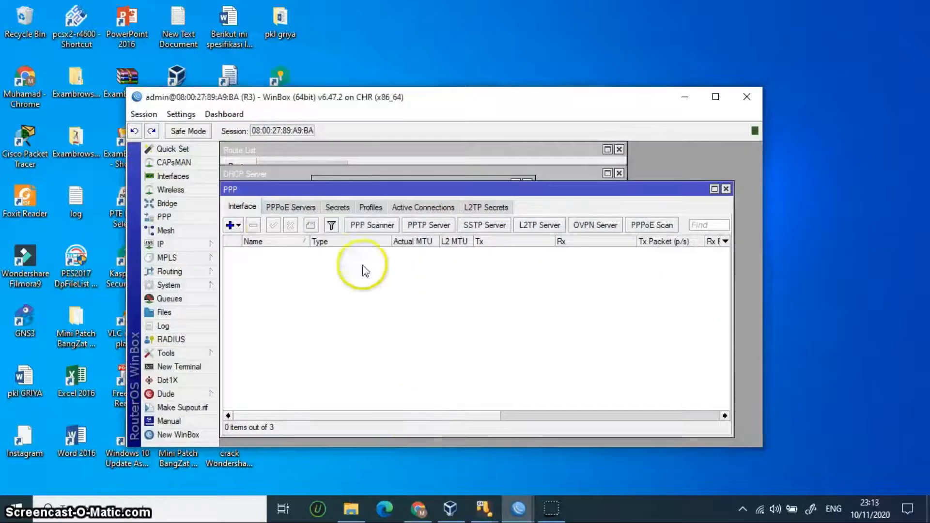
click(238, 226)
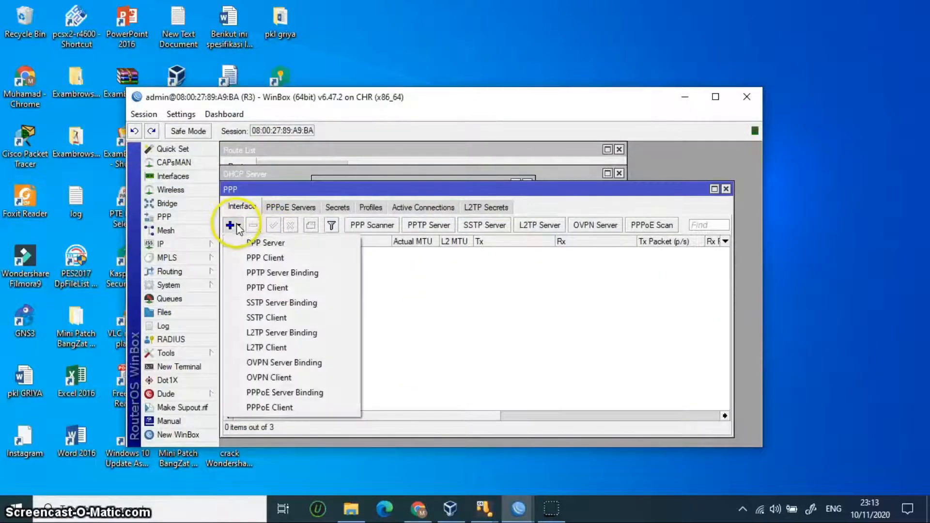
click(286, 289)
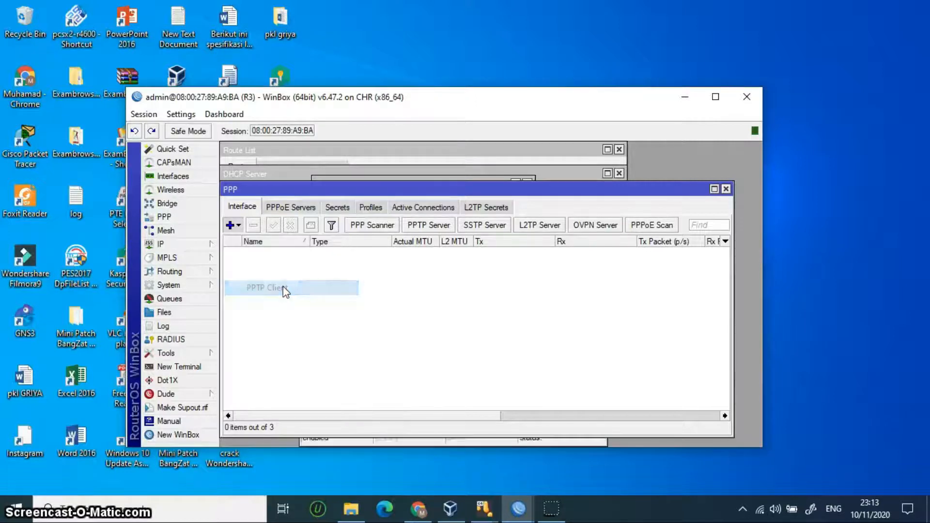
Step: Rename the new PPTP client to kumipptp and clear its Dial Out Connect To address
click(366, 188)
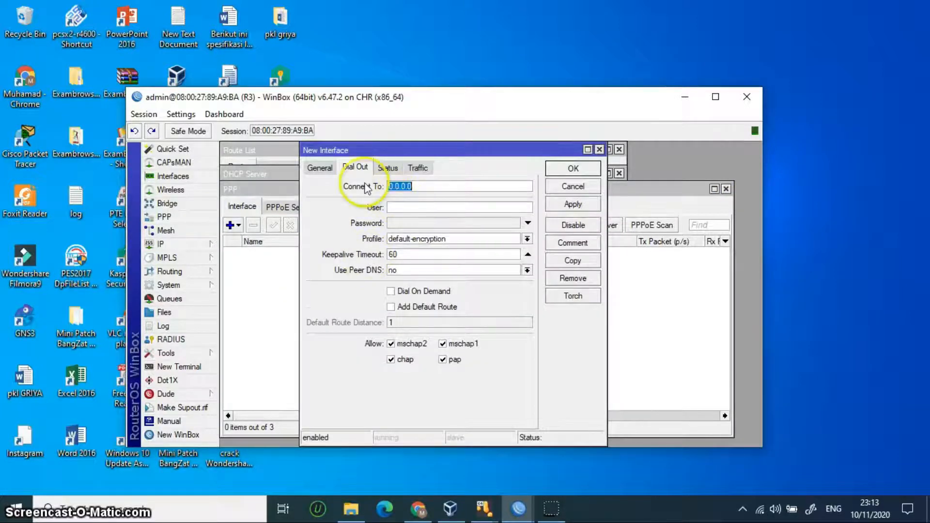
click(320, 167)
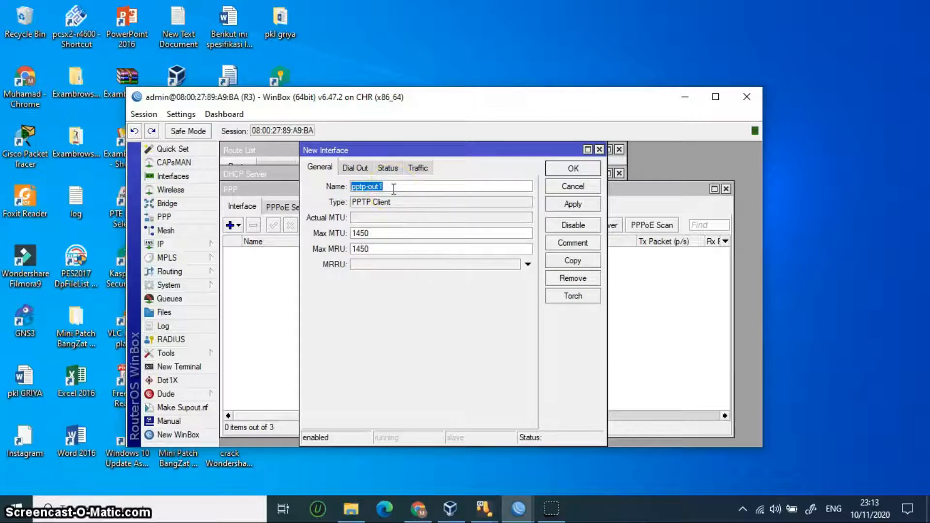
key(BackSpace)
text(kumipptp)
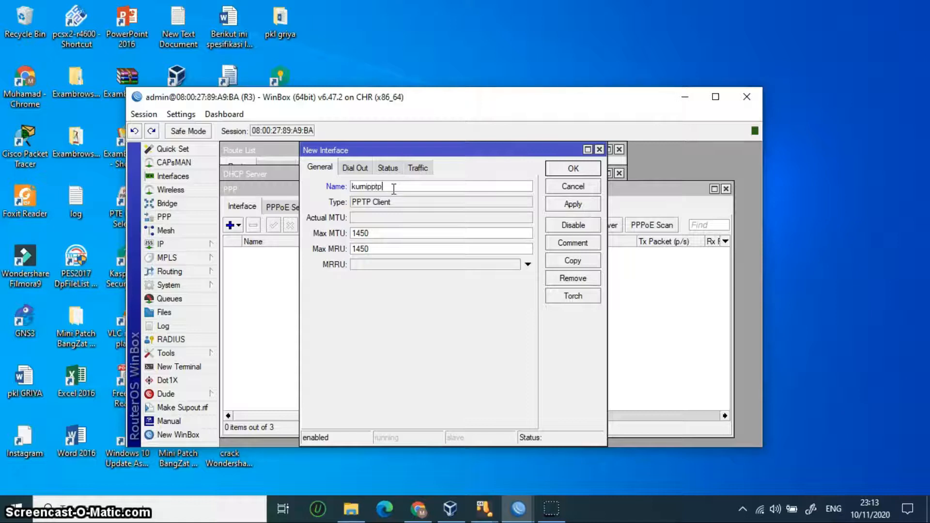
click(394, 188)
click(356, 167)
click(422, 187)
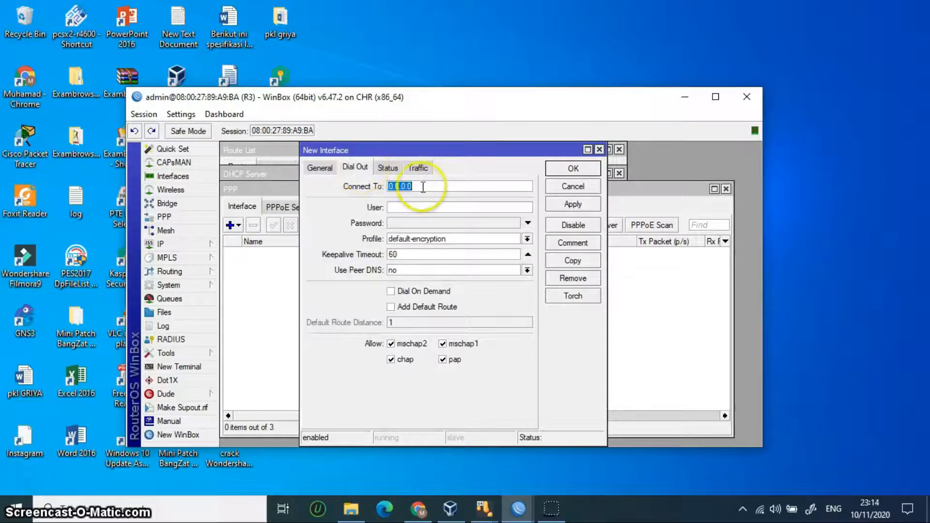
key(BackSpace)
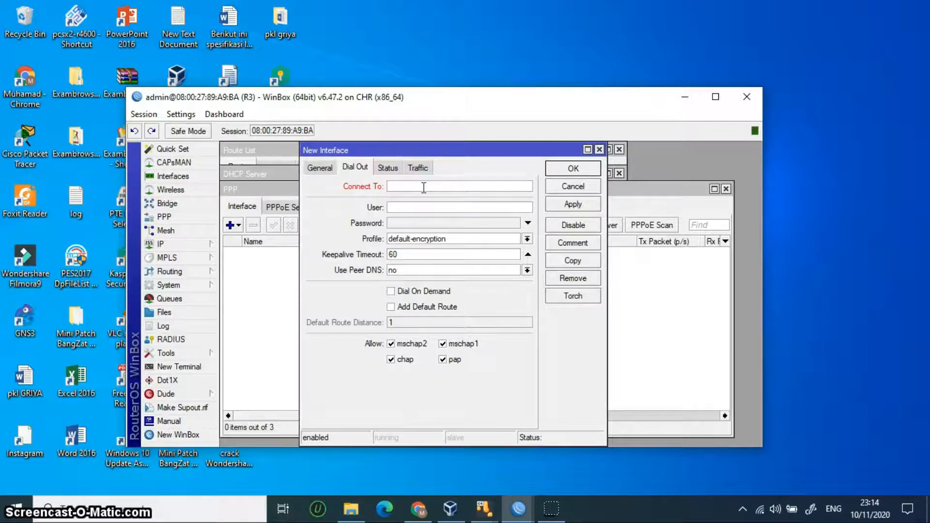
mouse_move(518, 512)
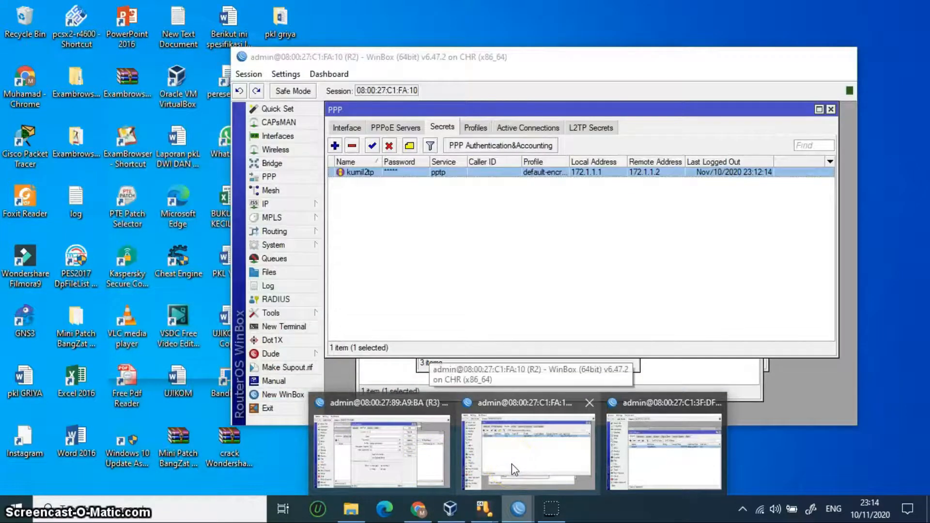
Step: Check R2's IP addresses under IP > Addresses, then hide R2's window
click(511, 463)
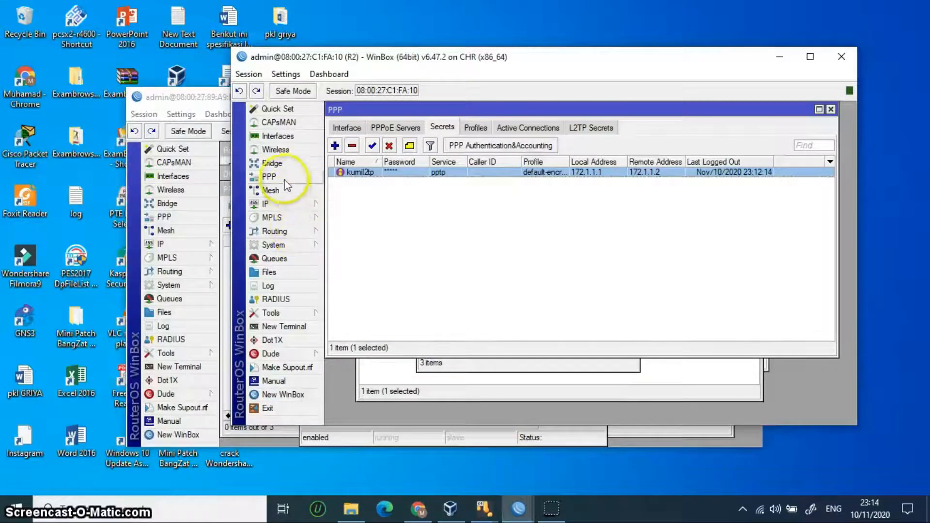
click(293, 202)
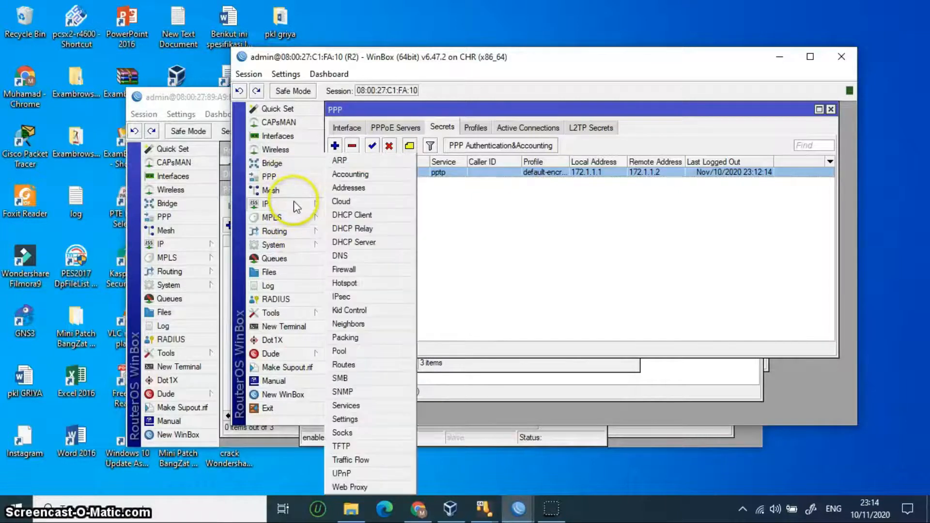
click(361, 193)
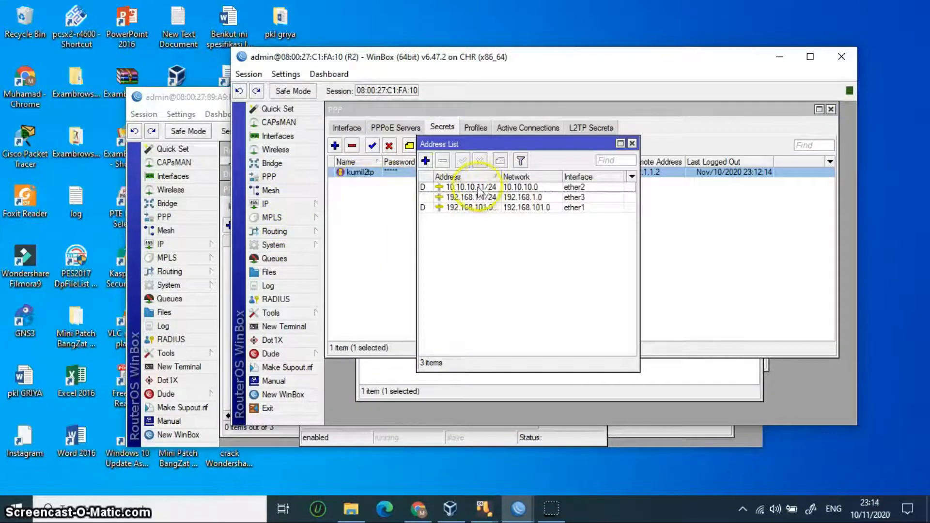
click(779, 57)
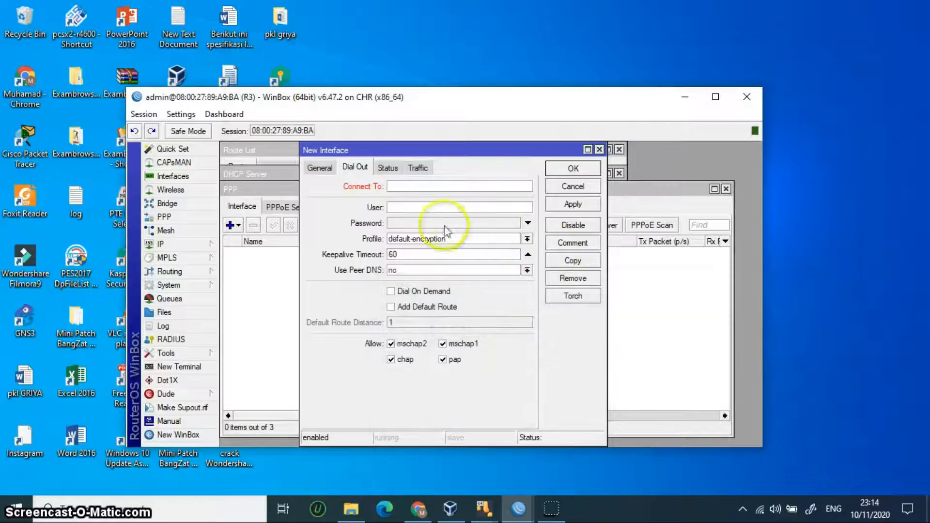
Step: Set kumipptp to dial 10.10.10.11 with its user name and password, and save it
text(.10.10.11)
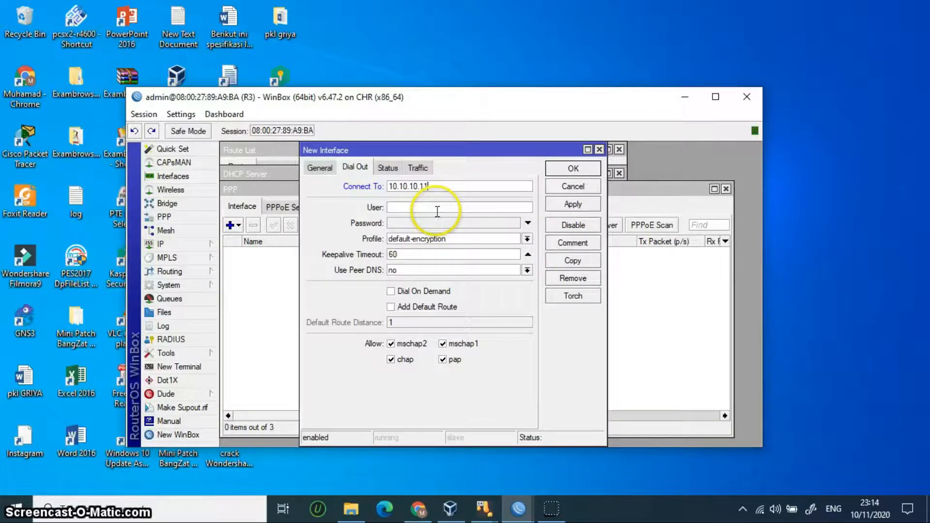
click(436, 209)
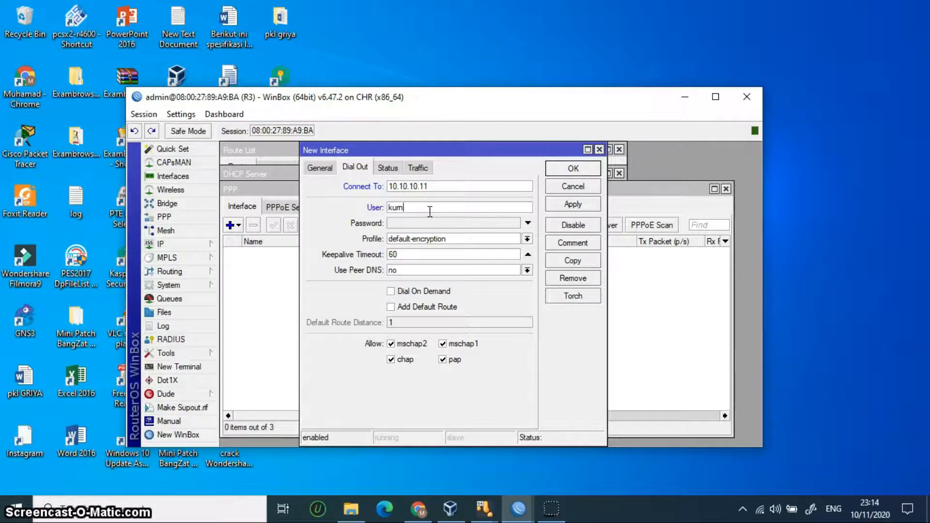
text(2tp)
click(424, 225)
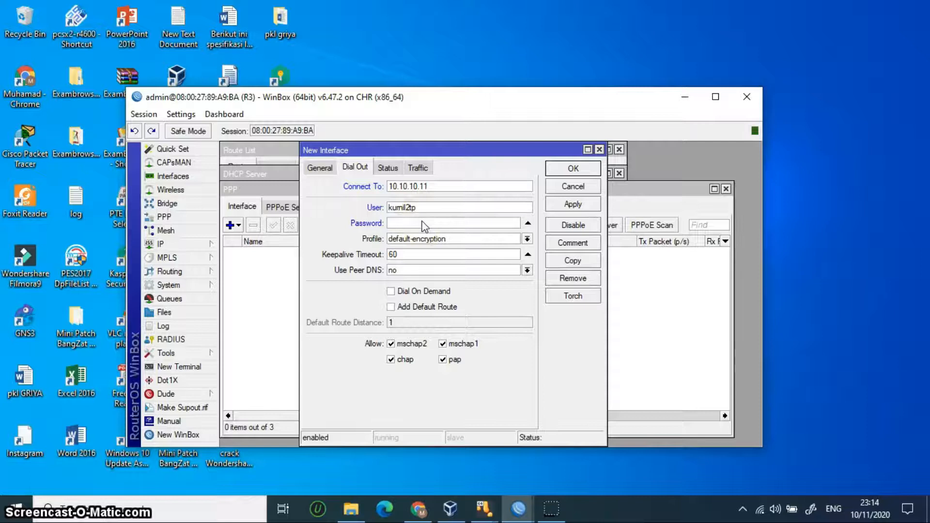
text(*****)
click(572, 204)
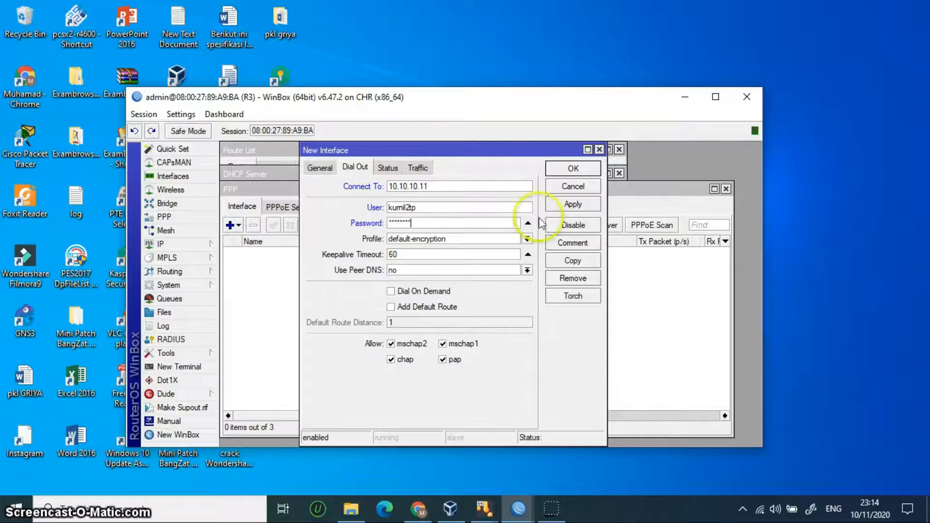
click(572, 168)
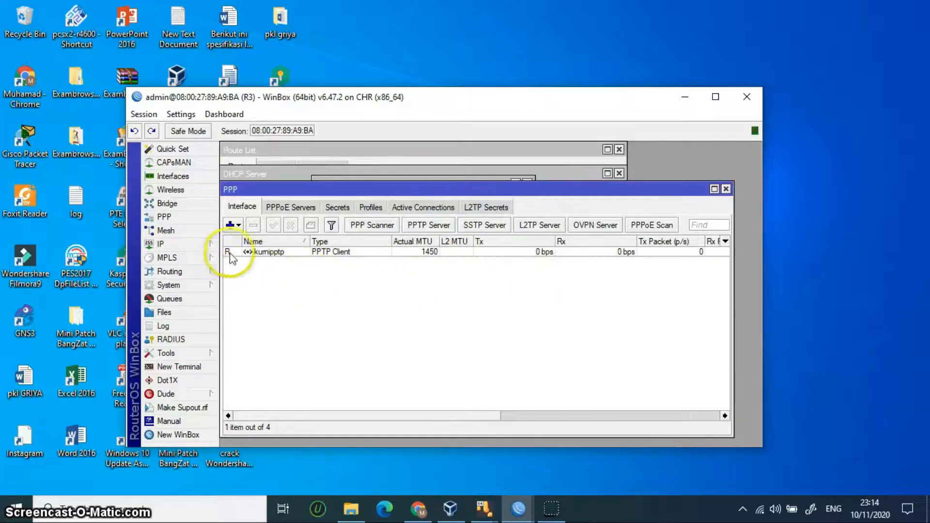
Step: Bring up both client consoles and ping 192.168.2.249 from ClientR2
click(682, 97)
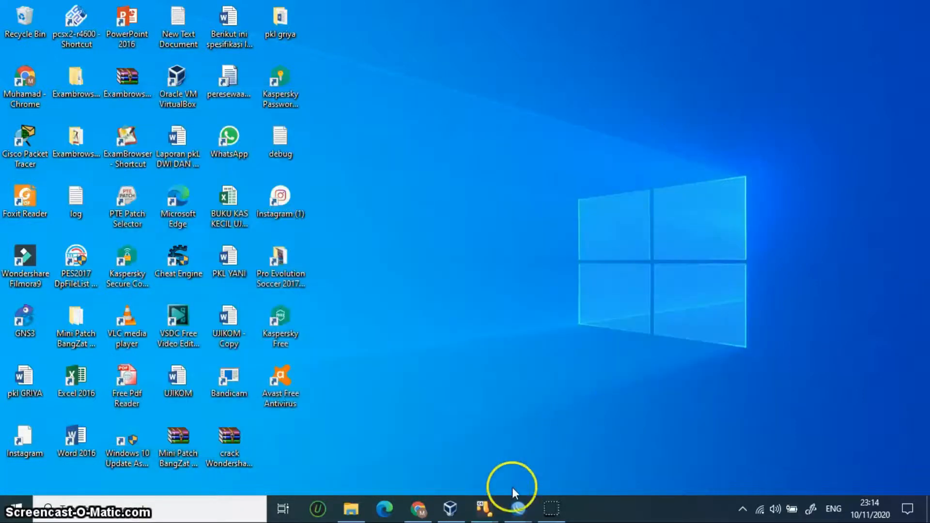
mouse_move(486, 508)
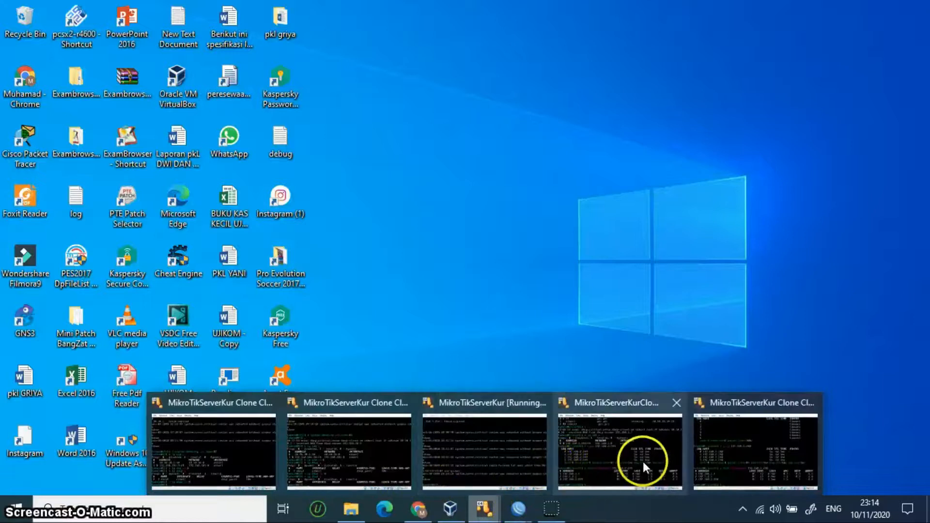
click(640, 461)
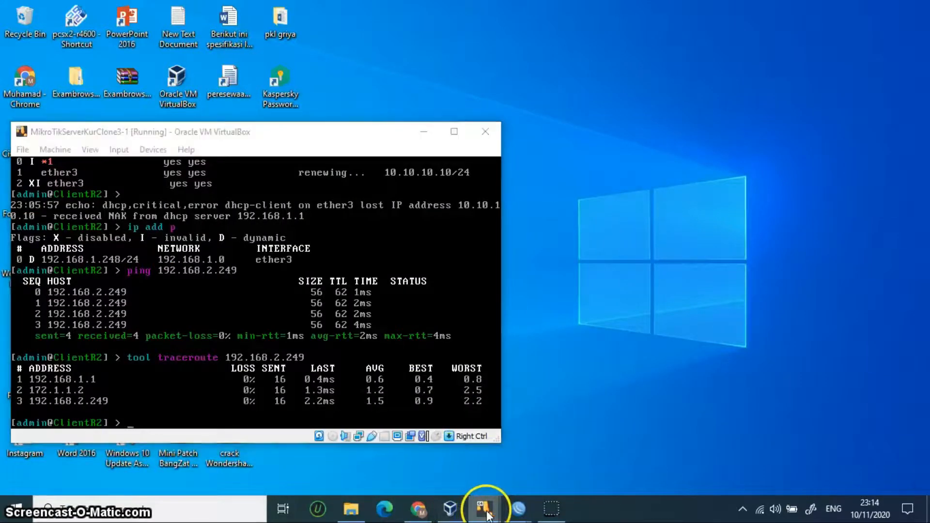
mouse_move(485, 507)
click(758, 430)
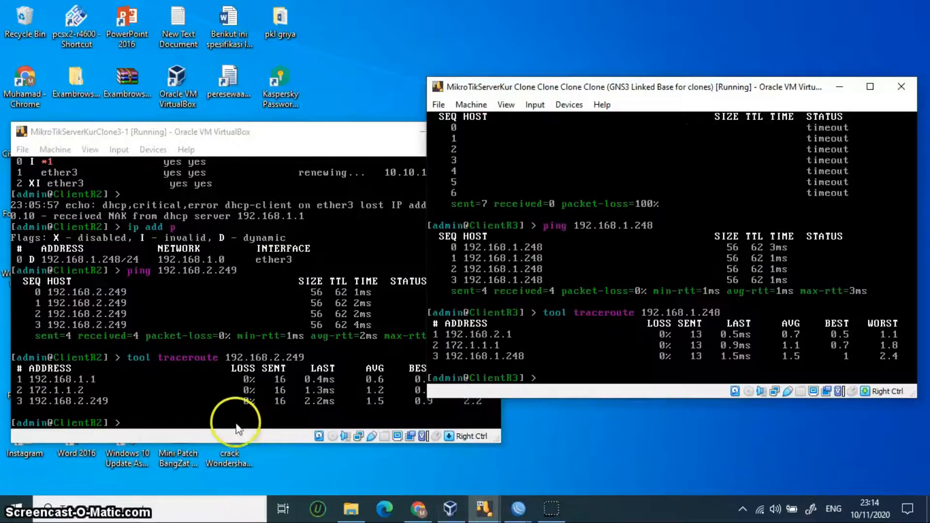
click(222, 413)
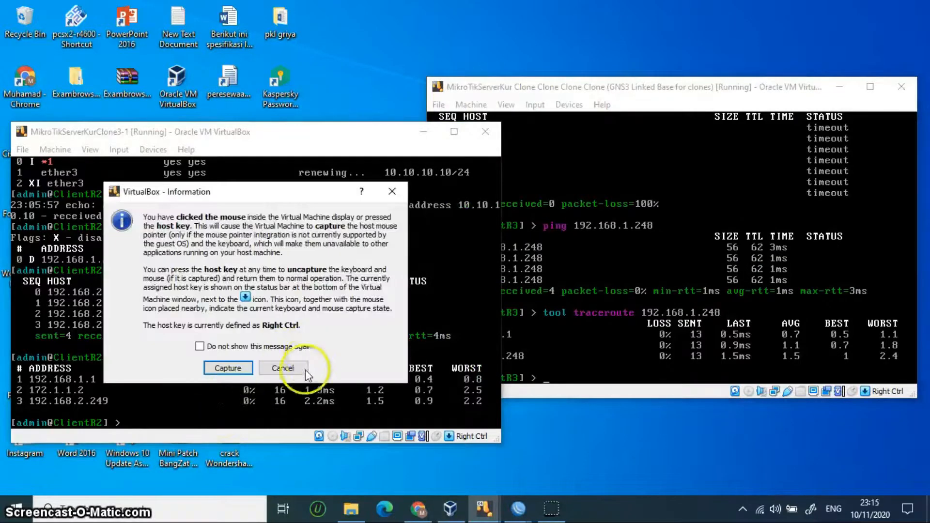
click(295, 369)
key(Up)
key(Up)
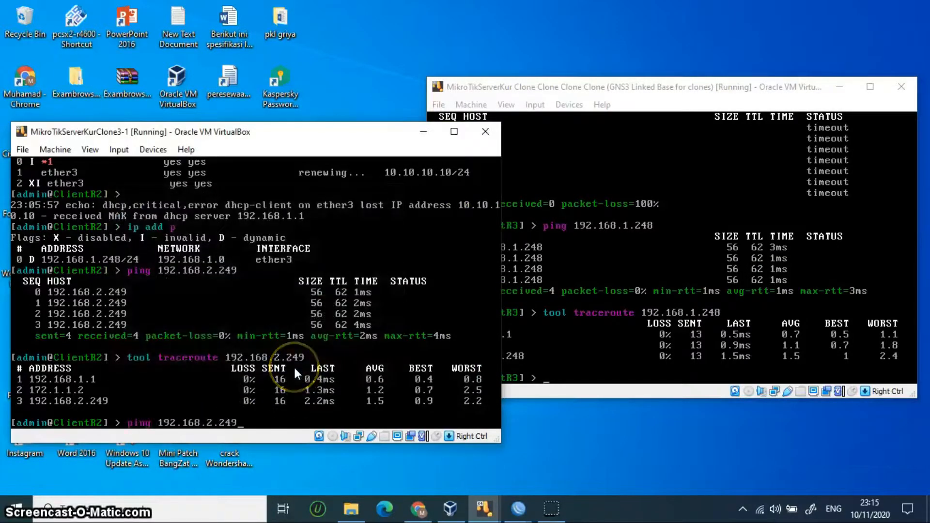
key(Return)
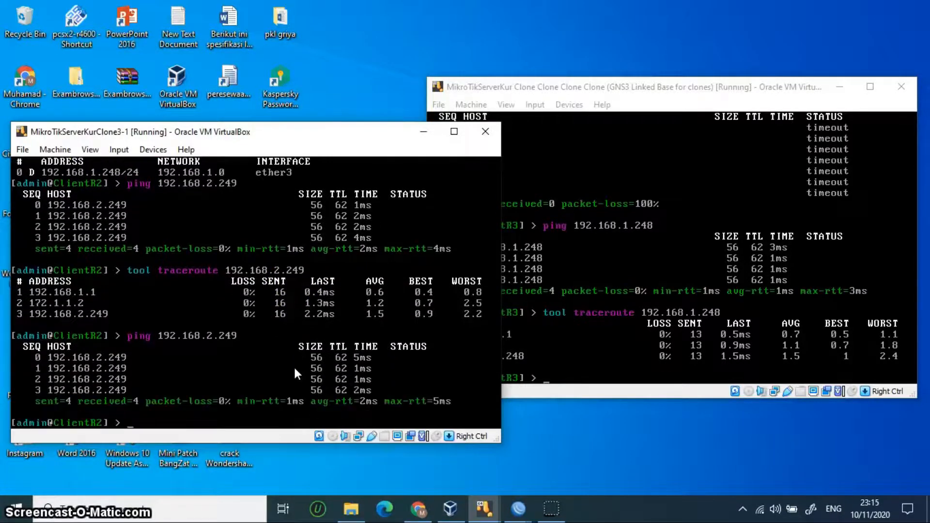
Step: Ping 192.168.1.248 from ClientR3 and stop it after replies
click(557, 365)
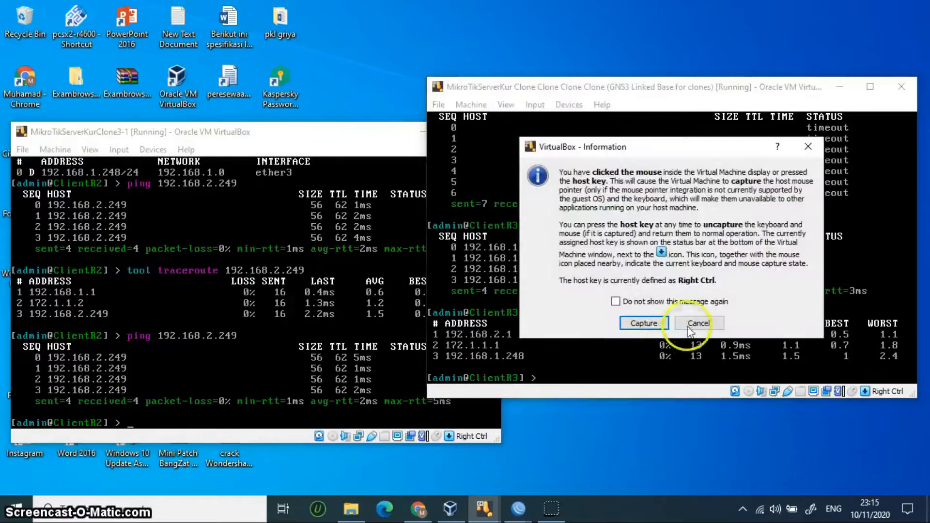
click(697, 323)
key(Up)
key(Up)
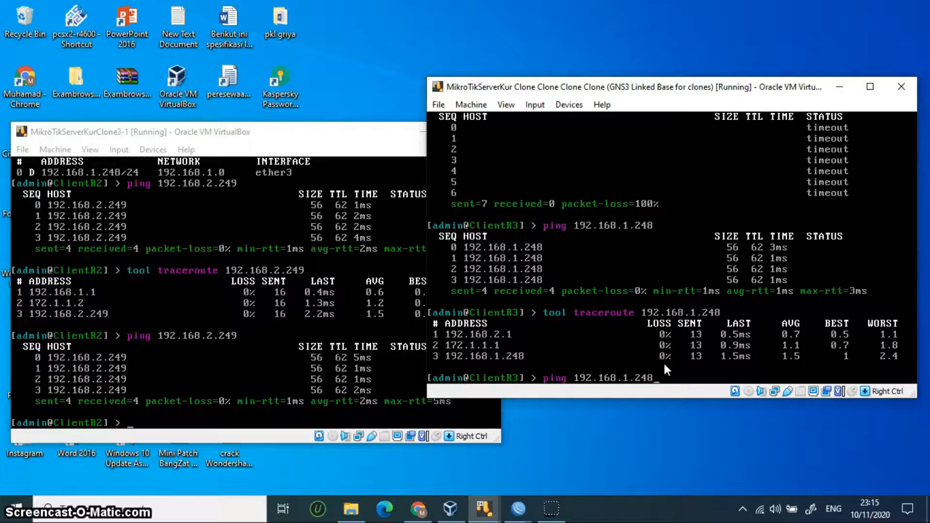
key(Return)
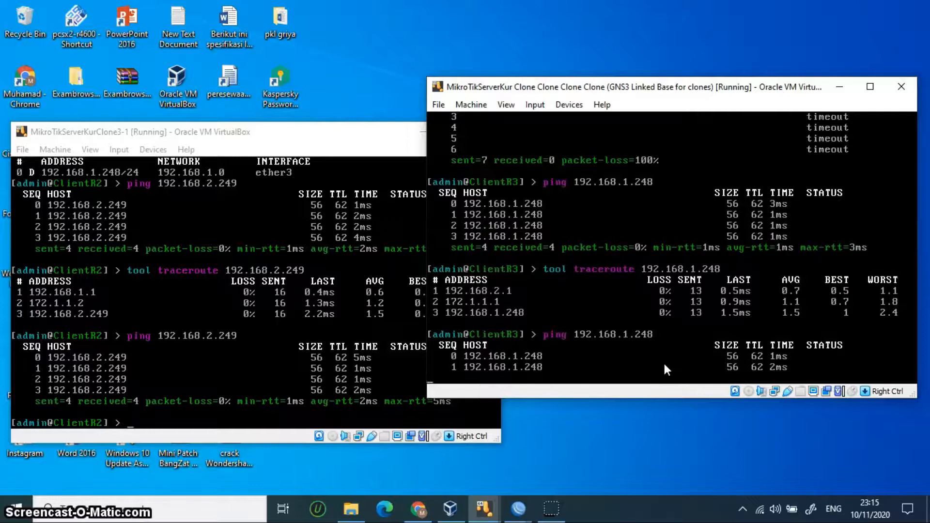
key(ctrl+c)
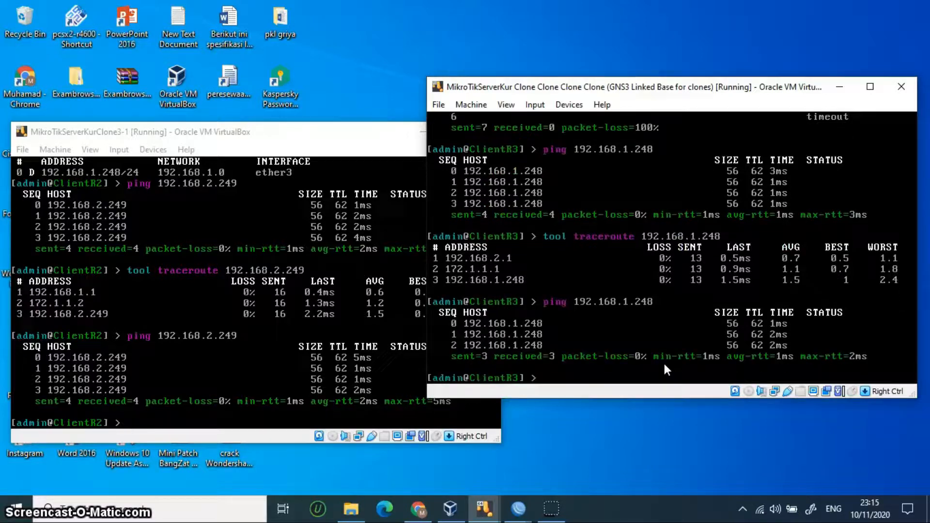
Step: Rerun the traceroute to 192.168.2.249 on ClientR2, routing via 172.1.1.2 with 0% loss
click(186, 419)
click(291, 369)
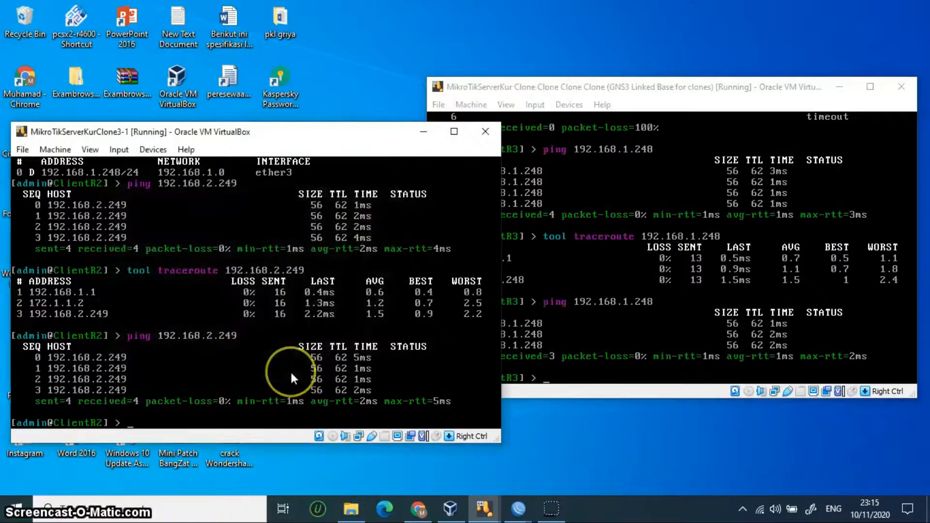
key(Up)
key(Up)
key(Return)
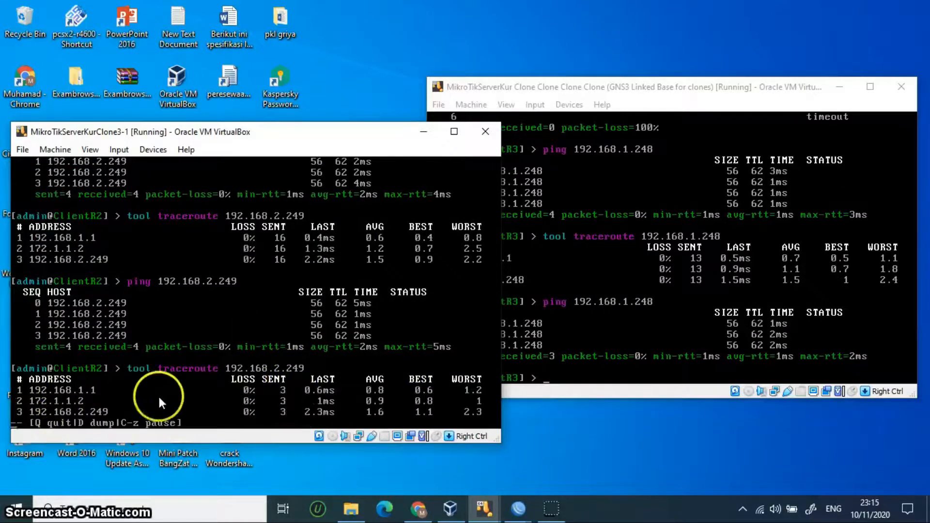
key(q)
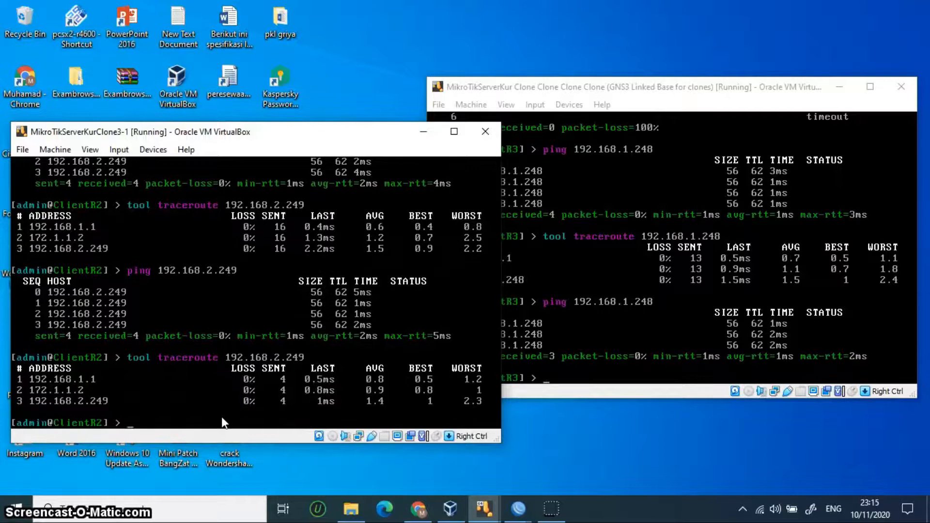
click(566, 378)
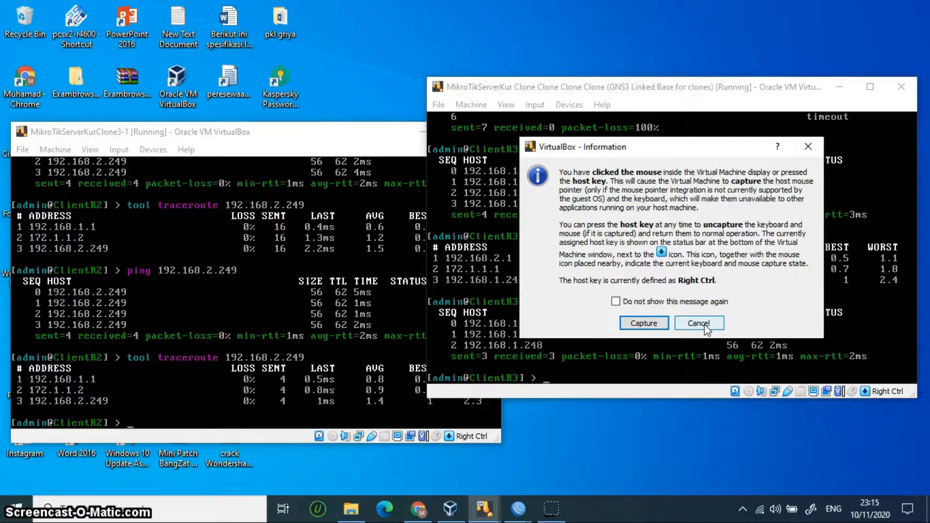
Step: Rerun 'tool traceroute 192.168.1.248' on ClientR3, passing 192.168.2.1 and 172.1.1.1 with 0% loss
click(700, 323)
key(Up)
key(Up)
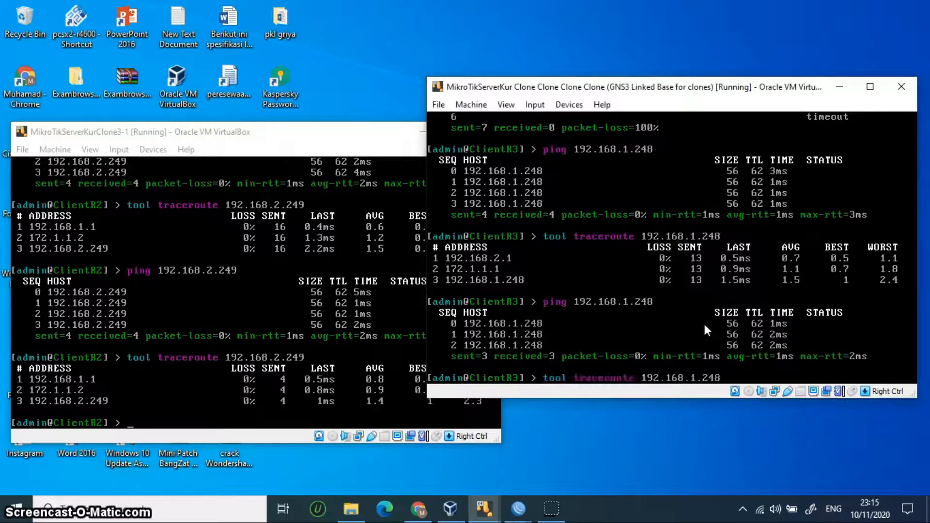
key(Return)
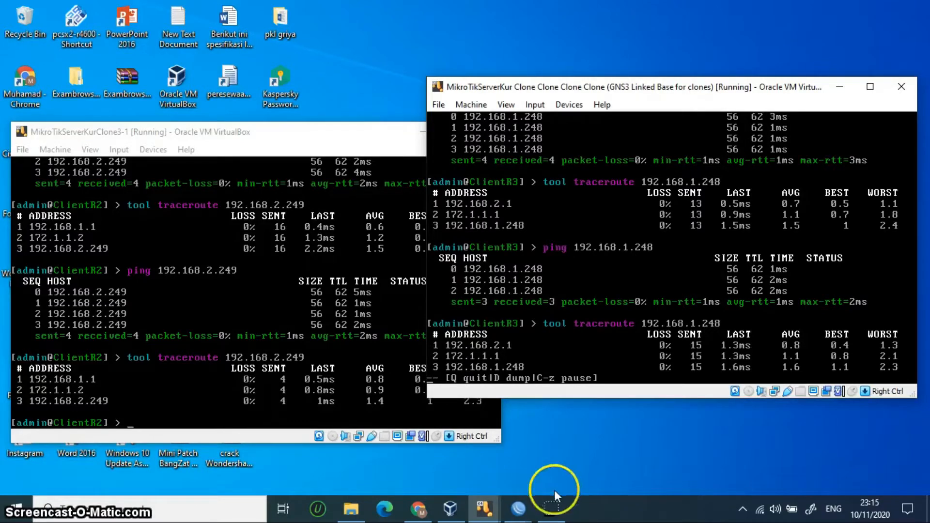
click(554, 516)
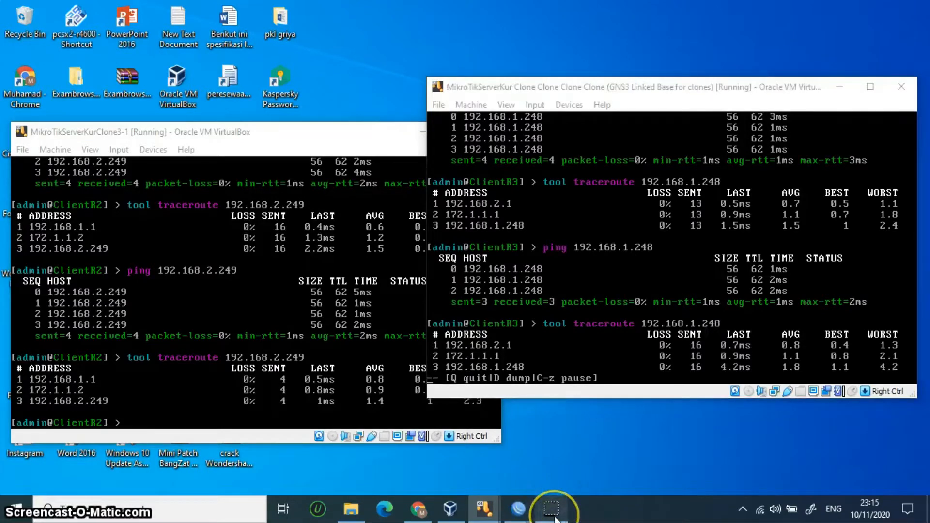